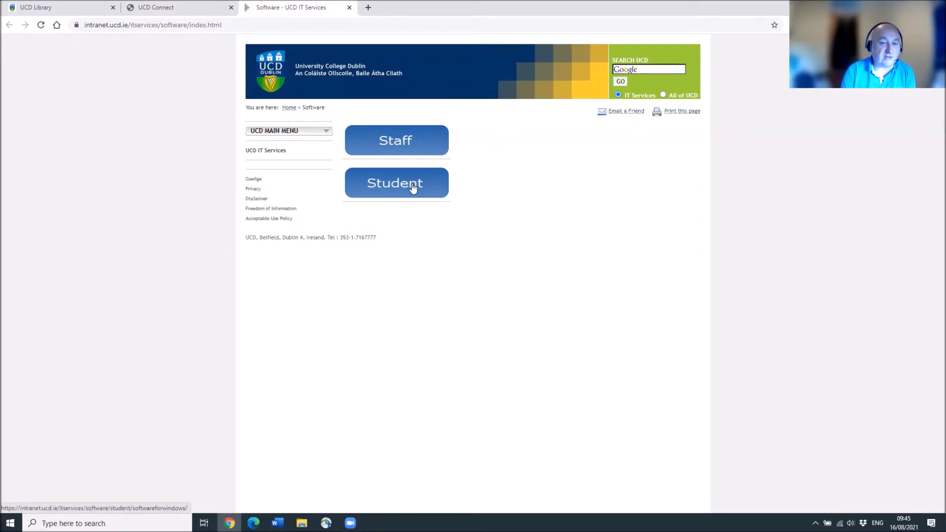
# Download EndNote 20 for Windows from the staff software listing.
pyautogui.click(411, 140)
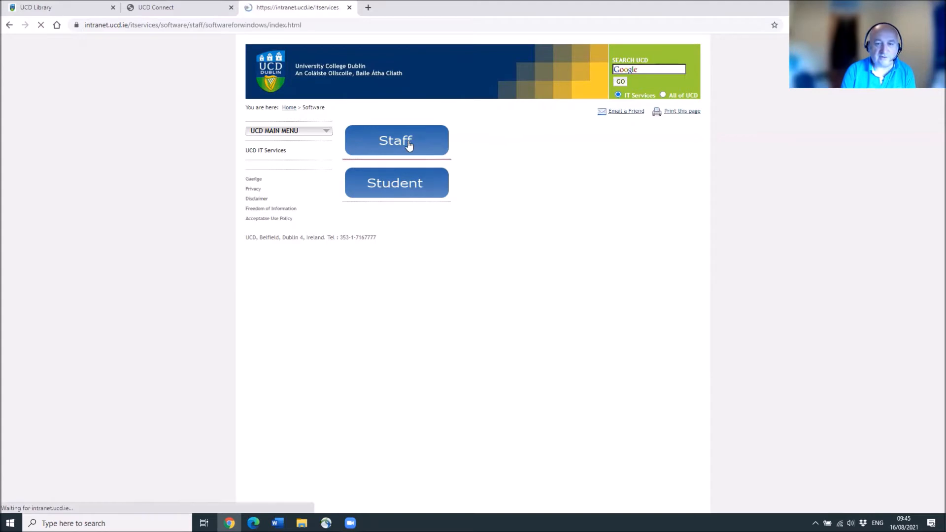
pyautogui.scroll(-1, 389, 198)
pyautogui.scroll(-10, 389, 198)
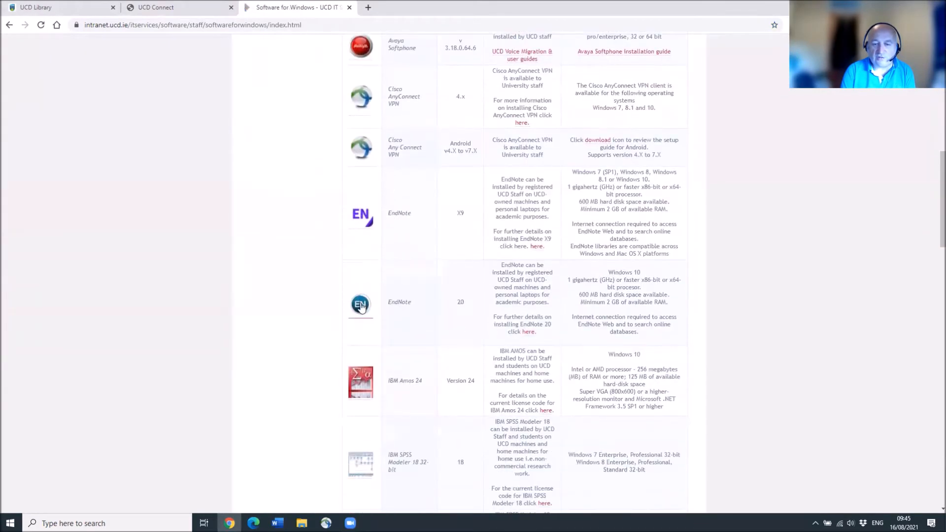
pyautogui.click(360, 306)
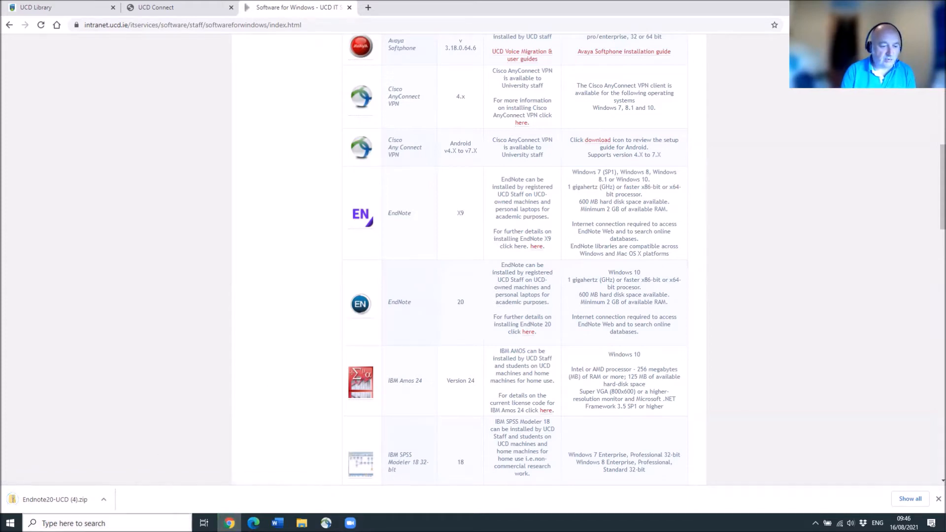
# Copy the Endnote20-UCD folder from the downloaded zip archive to the desktop and open the copied folder.
pyautogui.click(57, 503)
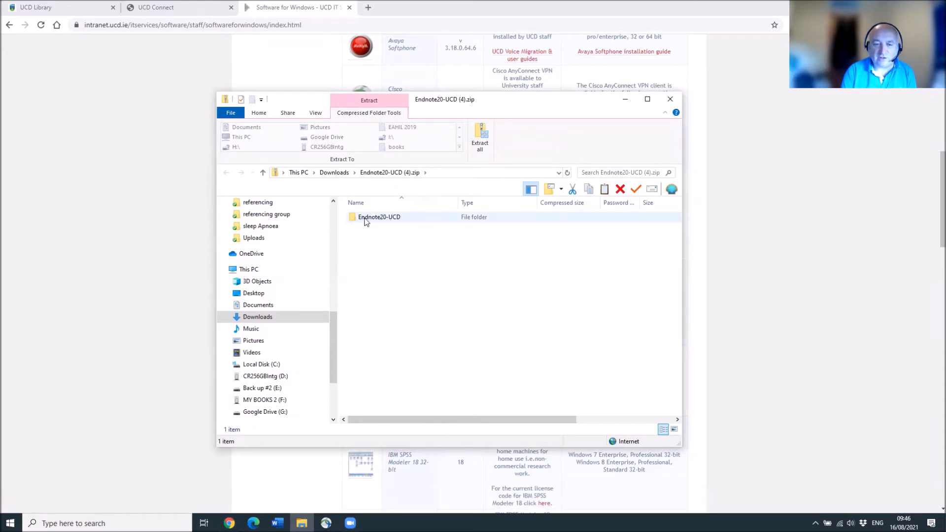
pyautogui.moveTo(367, 220); pyautogui.dragTo(266, 296)
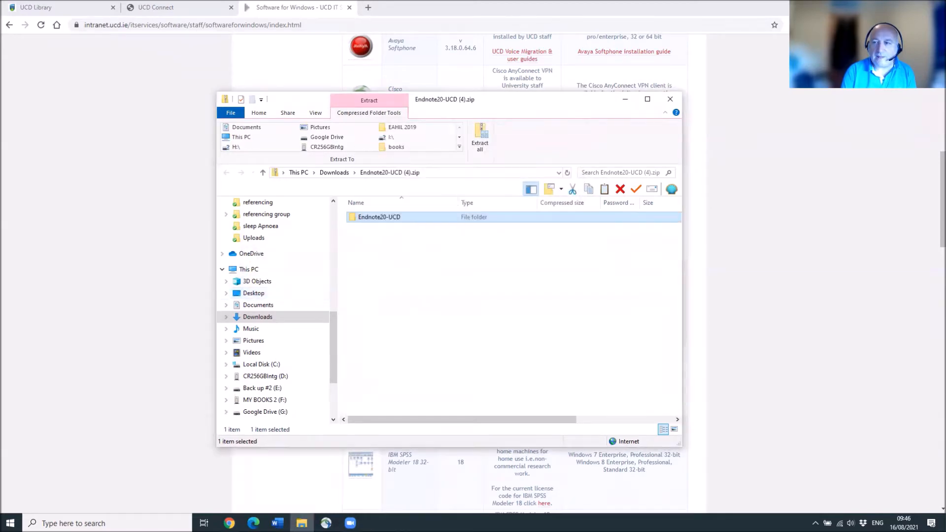
pyautogui.click(889, 7)
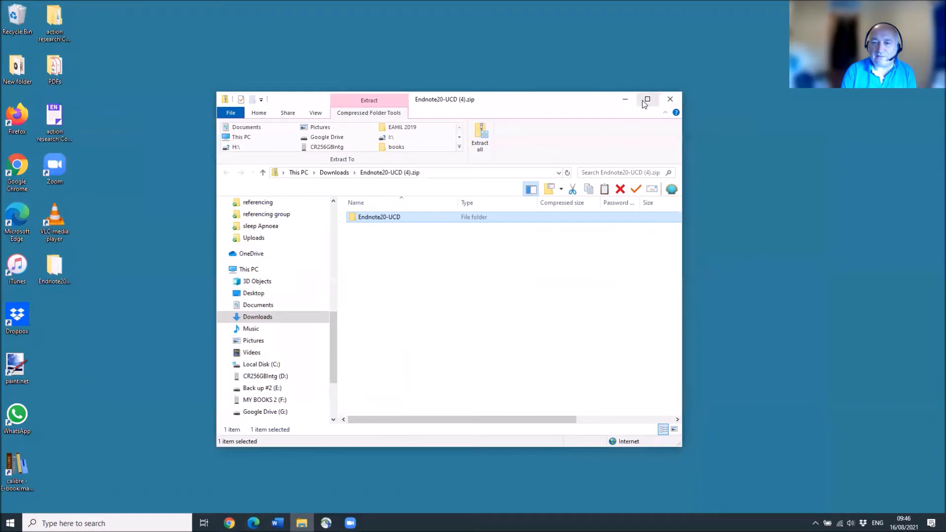
pyautogui.click(625, 100)
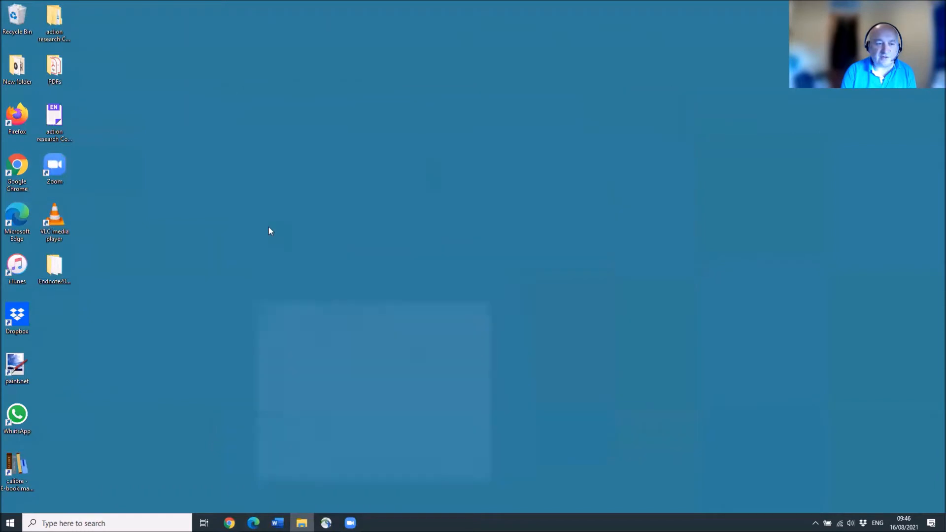
pyautogui.doubleClick(58, 271)
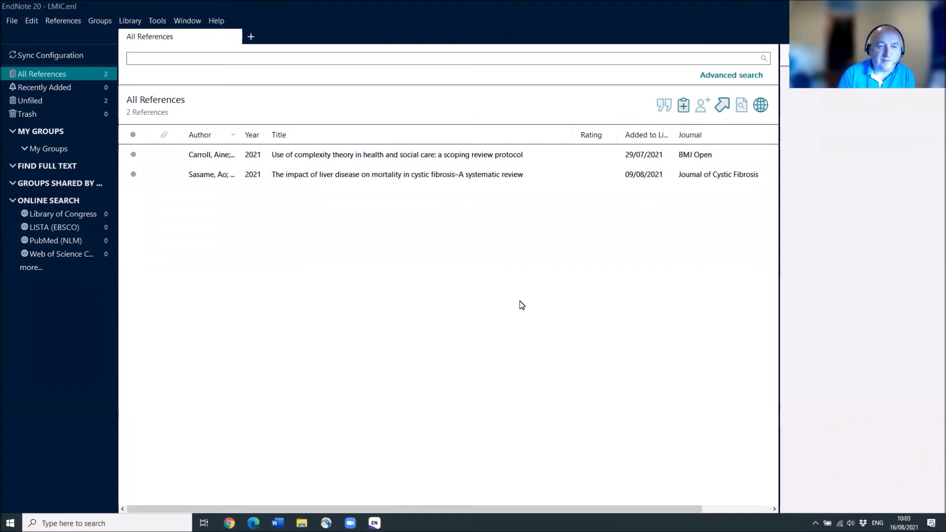
# Create a new EndNote library on the Desktop, named with the owner's first name, and maximize its window.
pyautogui.click(12, 23)
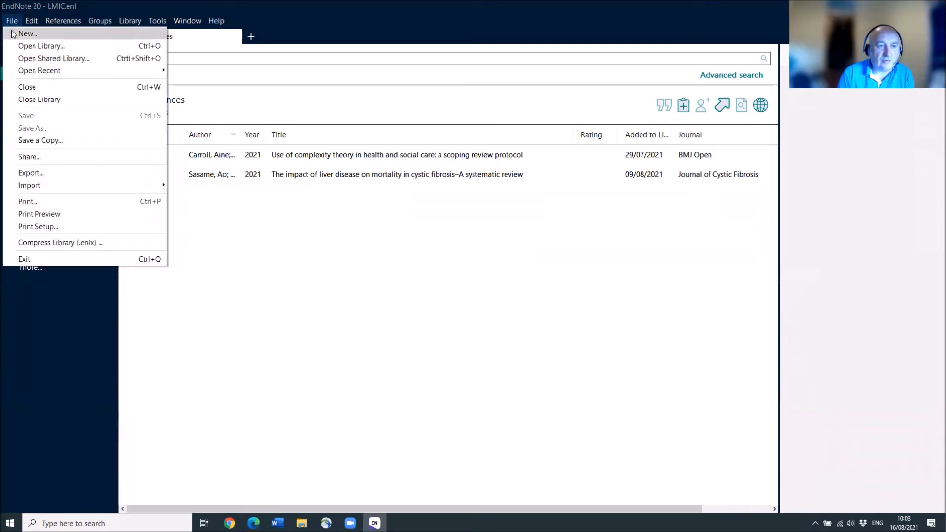
pyautogui.click(13, 33)
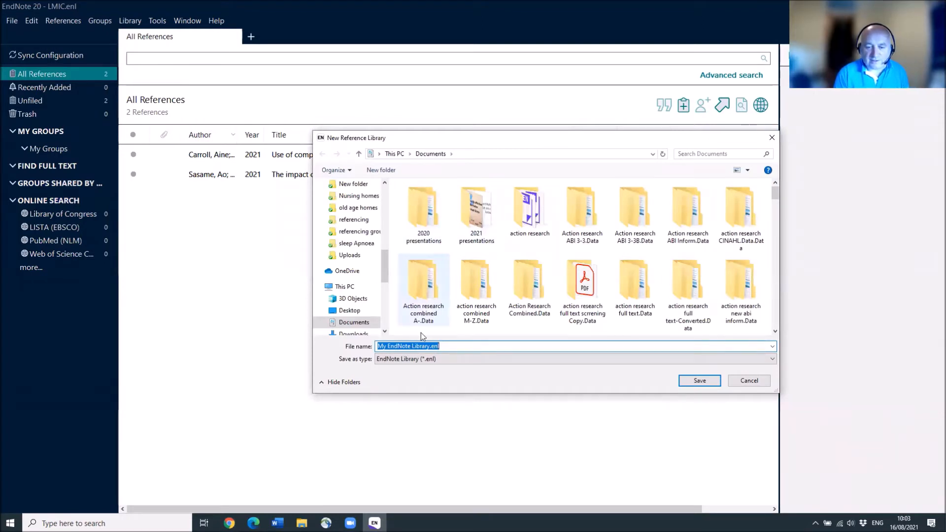
pyautogui.click(432, 347)
pyautogui.moveTo(431, 347); pyautogui.dragTo(320, 345)
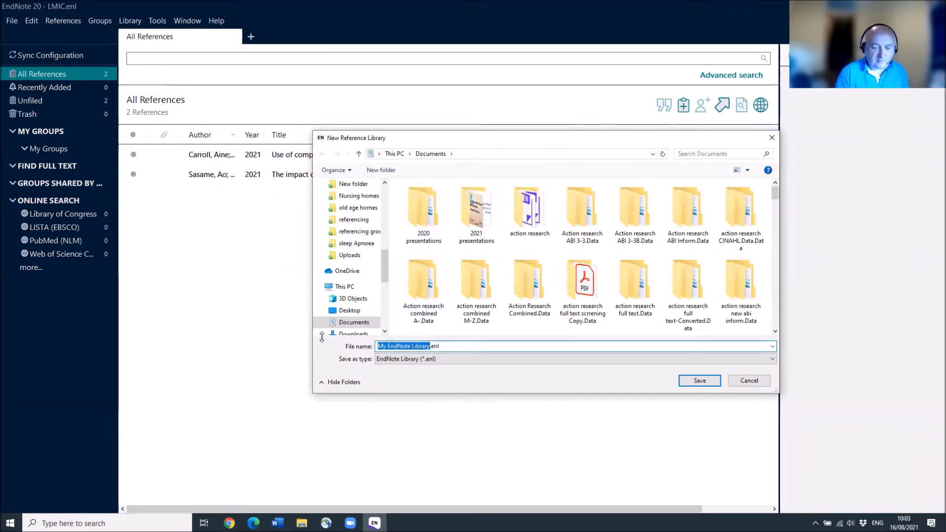
pyautogui.write('dia')
pyautogui.write('rmui')
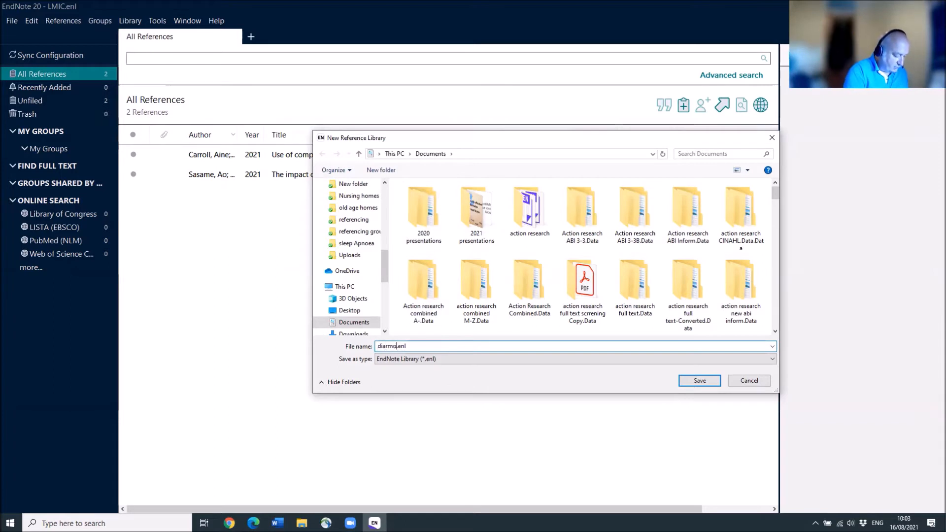
pyautogui.write('d')
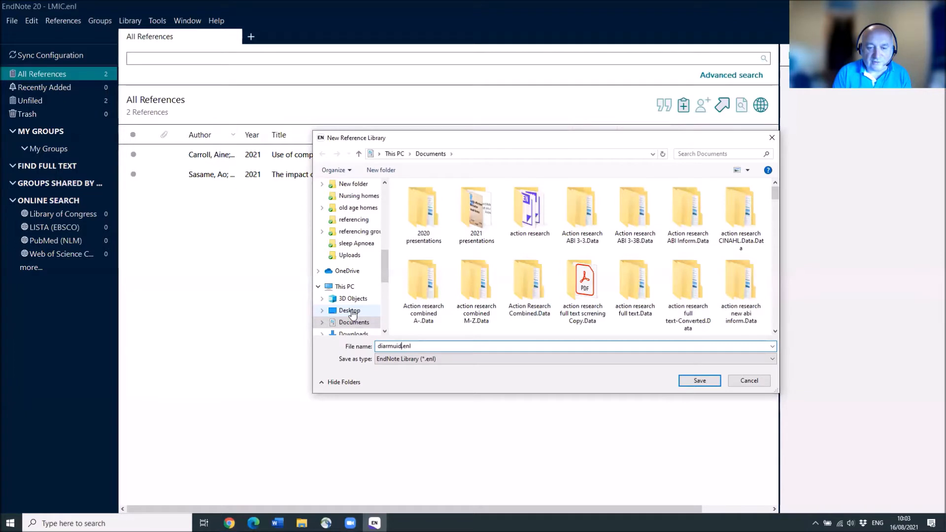
pyautogui.click(350, 311)
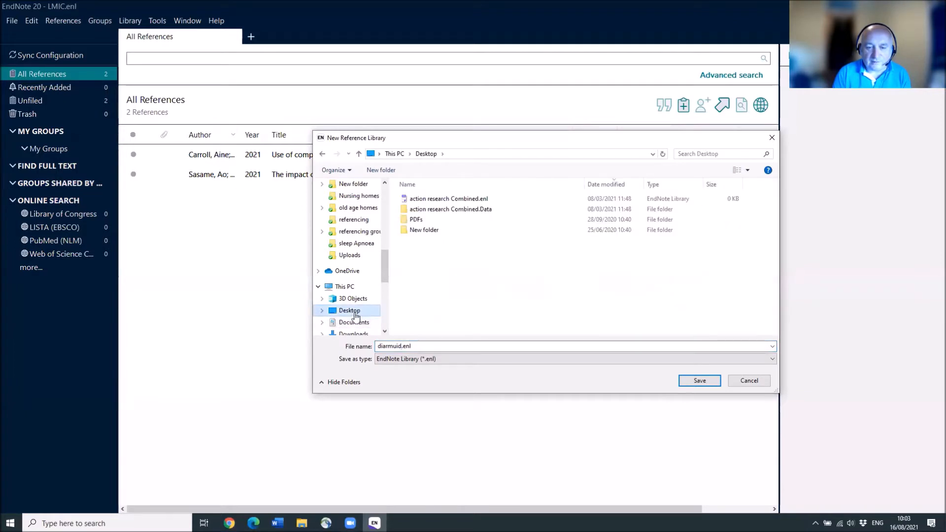
pyautogui.click(699, 382)
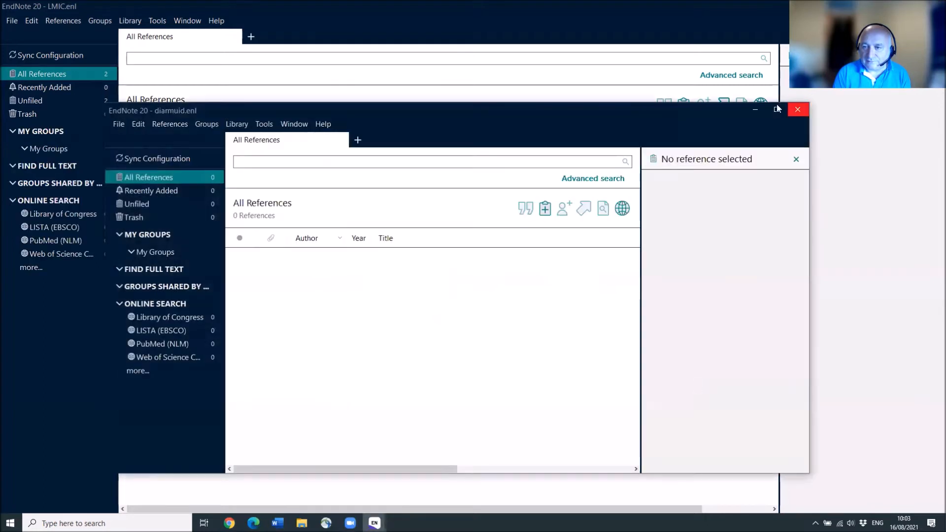
pyautogui.click(775, 111)
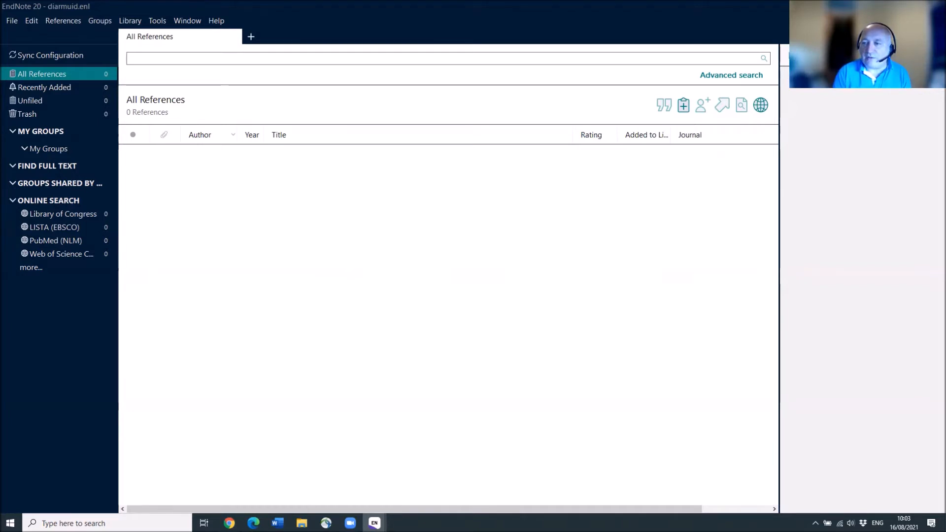
# Close the library windows and locate the new library's .enl file and Data folder on the desktop.
pyautogui.click(934, 7)
pyautogui.click(934, 6)
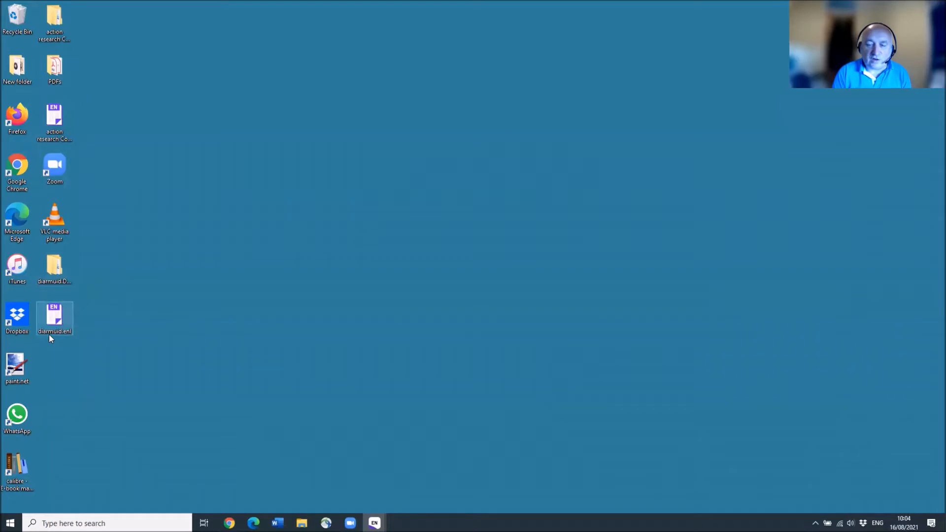
pyautogui.click(56, 286)
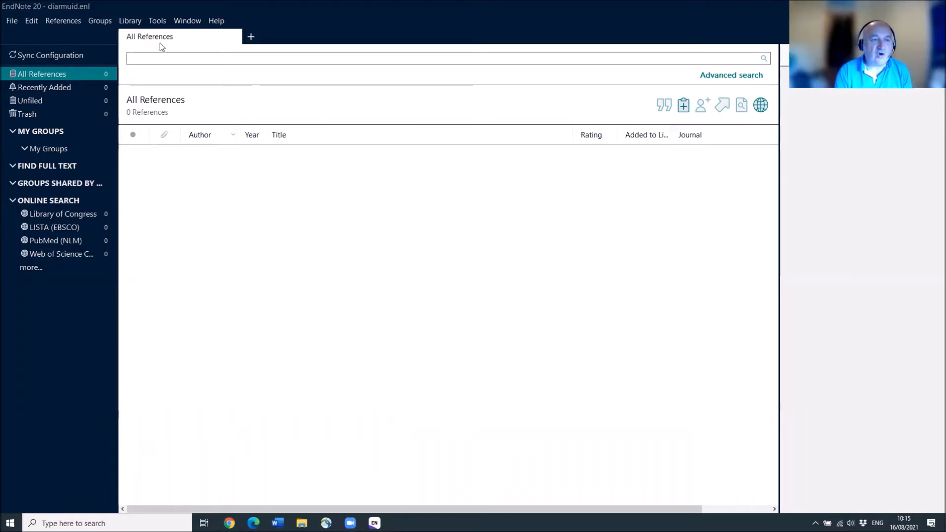
# Start a new reference in the new library, set its reference type to Book, and go to the Author field.
pyautogui.click(63, 21)
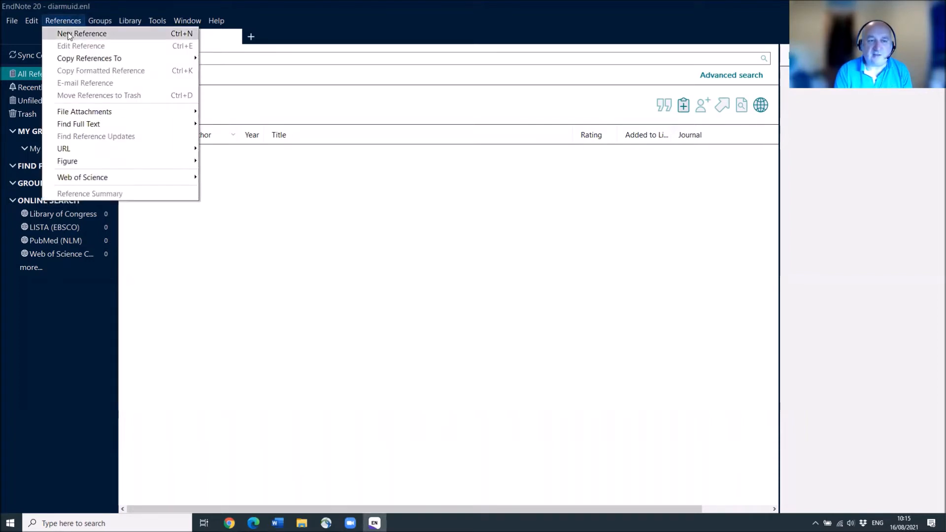
pyautogui.click(69, 34)
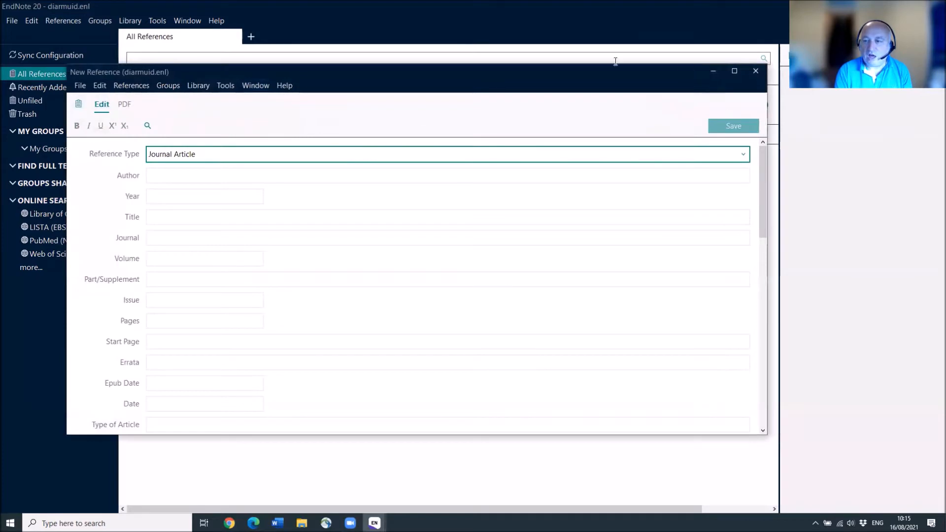
pyautogui.moveTo(765, 155)
pyautogui.mouseDown()
pyautogui.moveTo(777, 370)
pyautogui.moveTo(757, 146)
pyautogui.mouseUp()
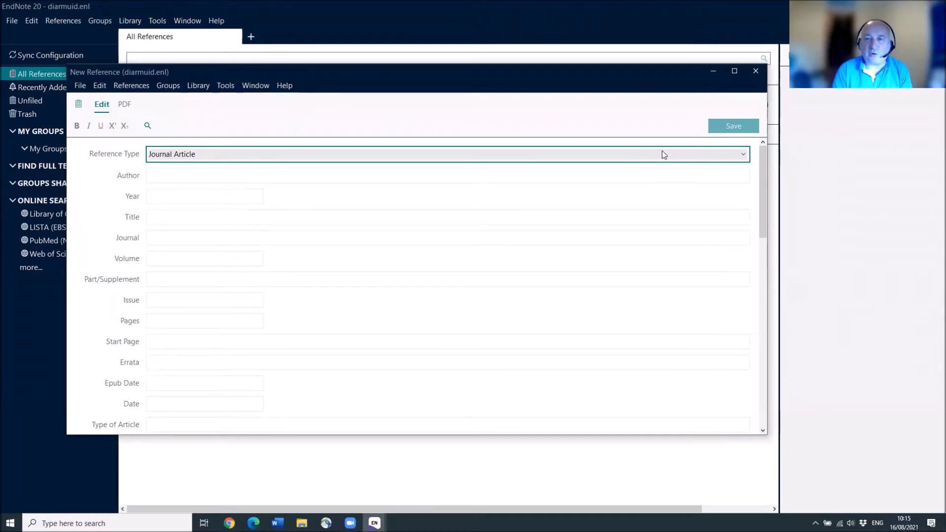
pyautogui.click(486, 153)
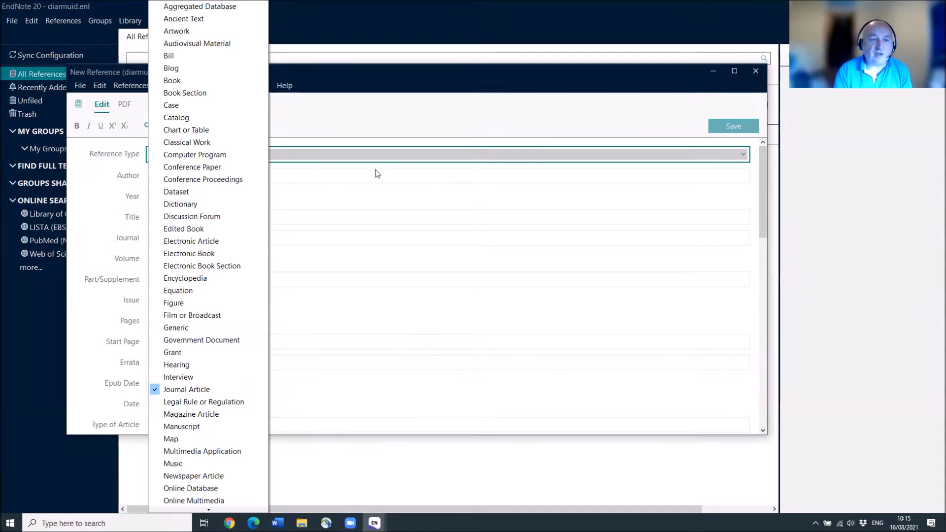
pyautogui.click(205, 81)
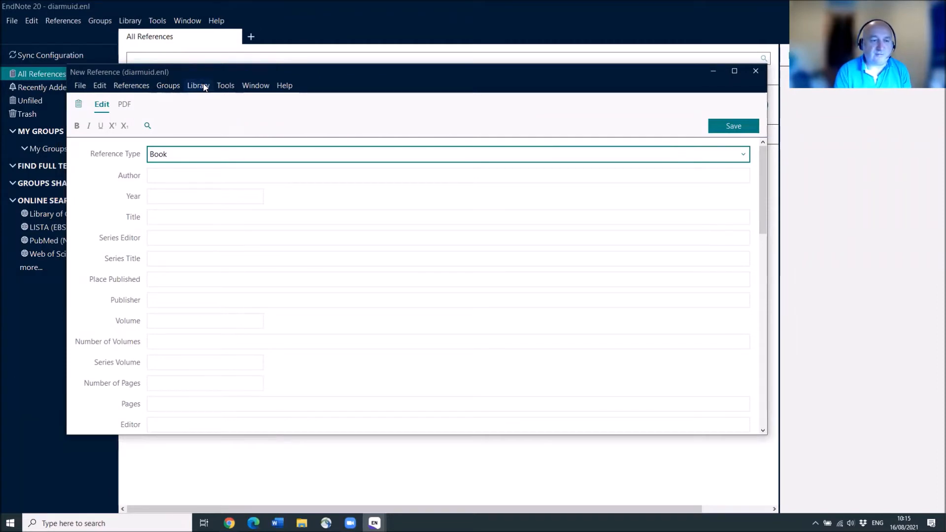
pyautogui.click(186, 175)
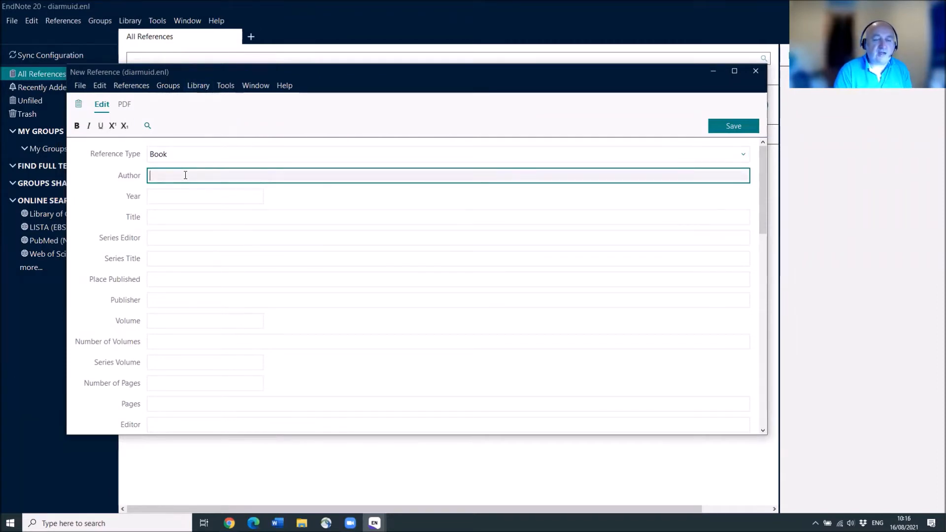
pyautogui.write('Roddy Doyle')
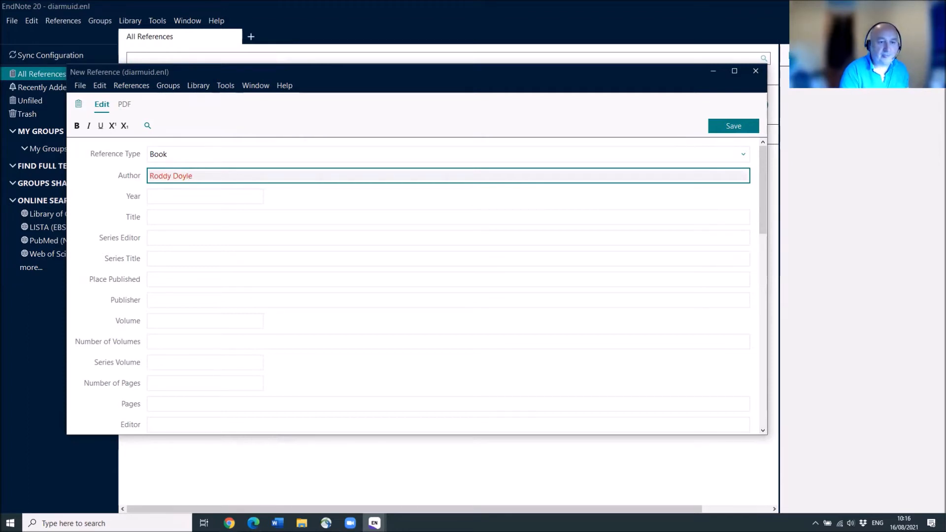
pyautogui.press('BackSpace')
pyautogui.press('BackSpace')
pyautogui.press('BackSpace')
pyautogui.press('BackSpace')
pyautogui.press('BackSpace')
pyautogui.press('BackSpace')
pyautogui.press('BackSpace')
pyautogui.press('BackSpace')
pyautogui.press('BackSpace')
pyautogui.press('BackSpace')
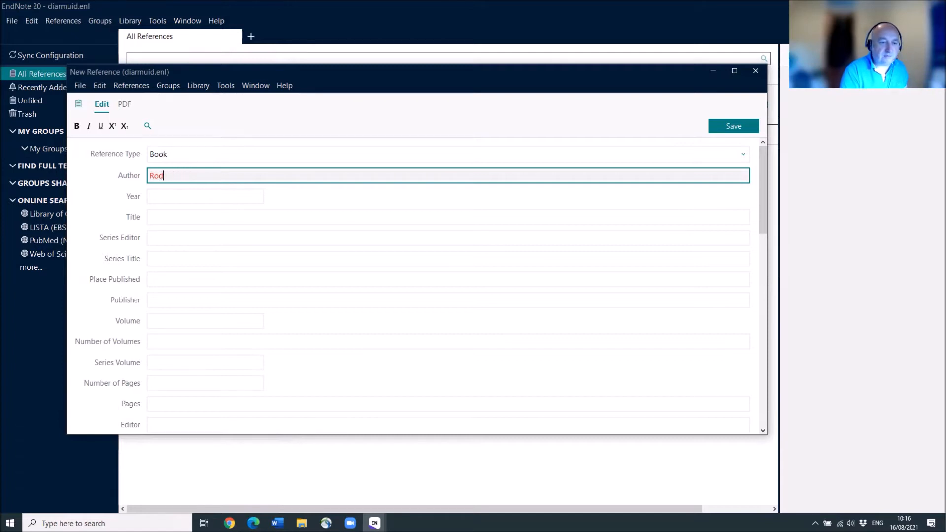
pyautogui.press('BackSpace')
# Enter the book's author surname first as "Doyle, Roddy".
pyautogui.write('Doy')
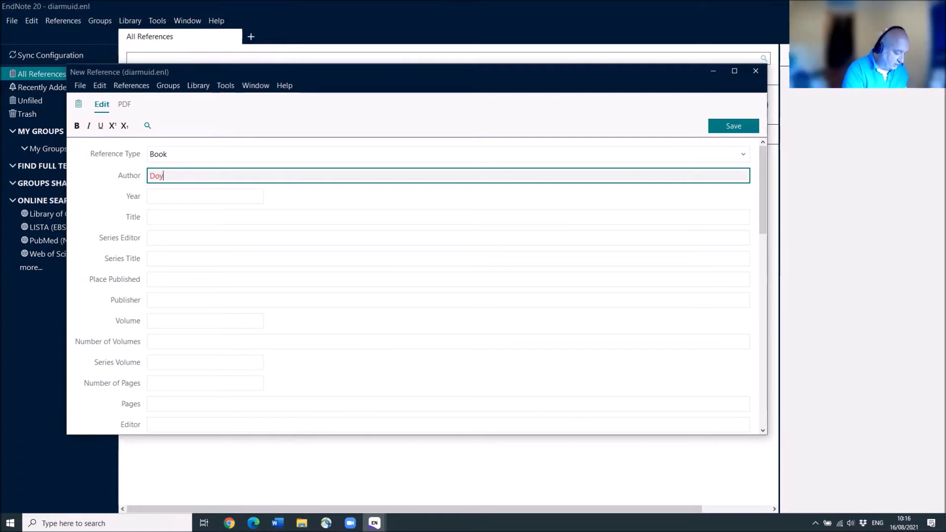
pyautogui.write('le, Roddy')
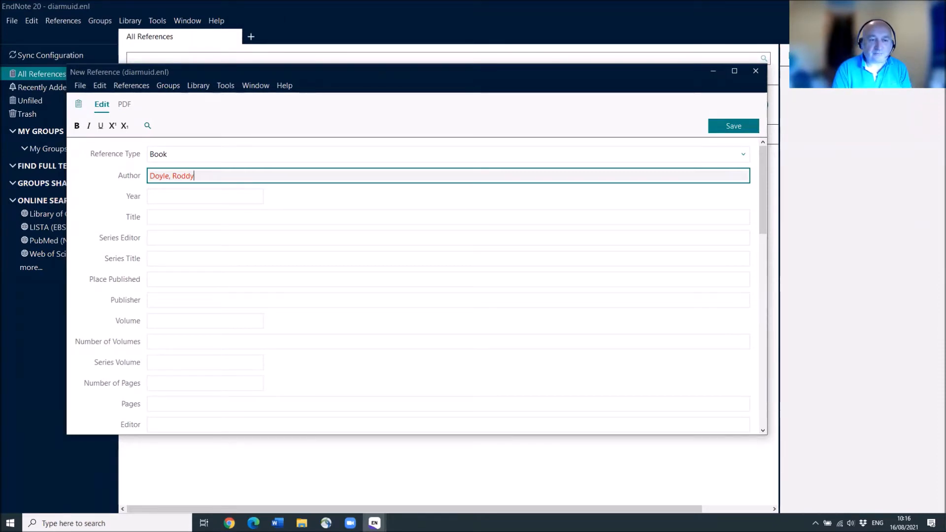
# Add a second author to the book on a separate line, with the surname before the first name.
pyautogui.press('Return')
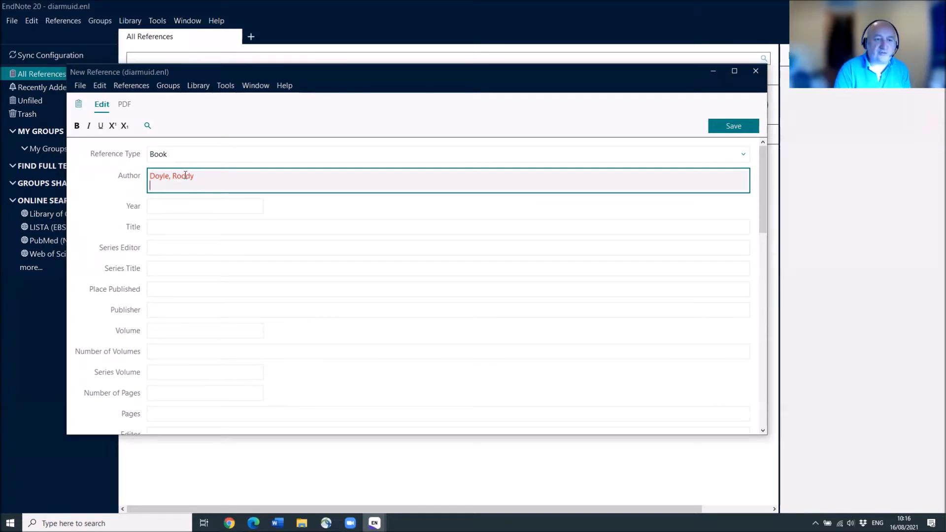
pyautogui.write('S')
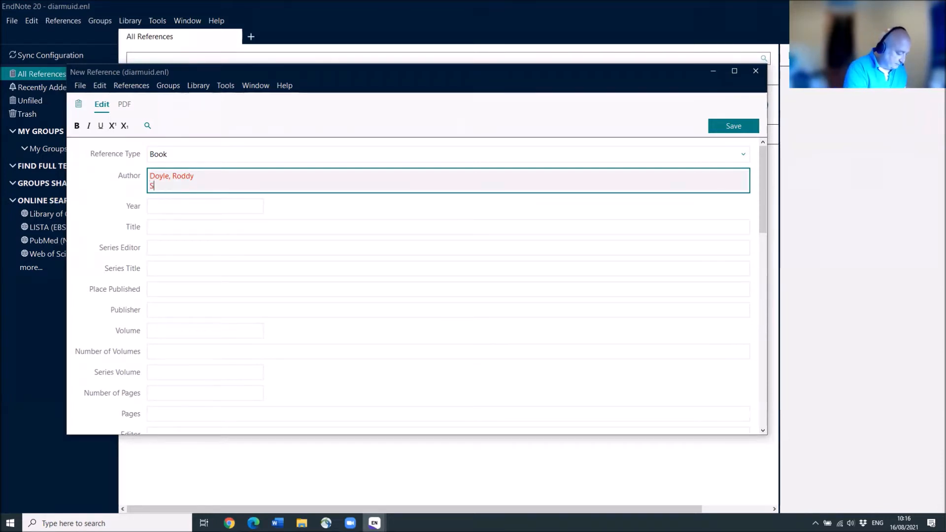
pyautogui.write('tokes, D')
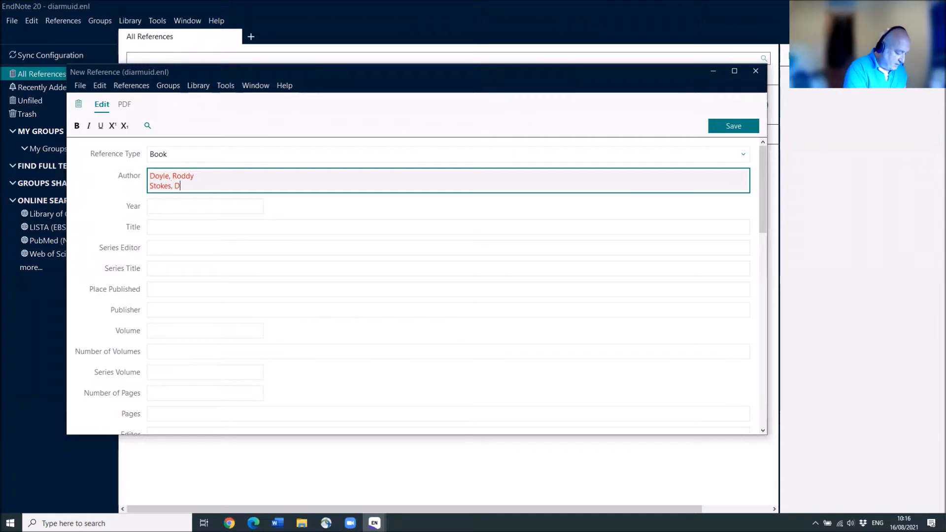
pyautogui.write('iarmuid')
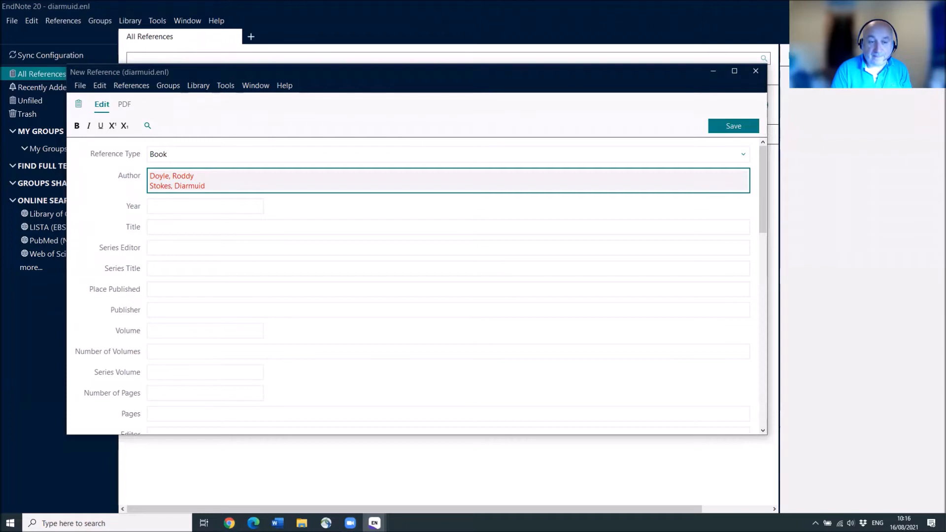
# Remove the second author so that the book's author entry contains only "Doyle, Roddy".
pyautogui.press('BackSpace')
pyautogui.press('BackSpace')
pyautogui.press('BackSpace')
pyautogui.press('BackSpace')
pyautogui.press('BackSpace')
pyautogui.press('BackSpace')
pyautogui.press('BackSpace')
pyautogui.press('BackSpace')
pyautogui.press('BackSpace')
pyautogui.press('BackSpace')
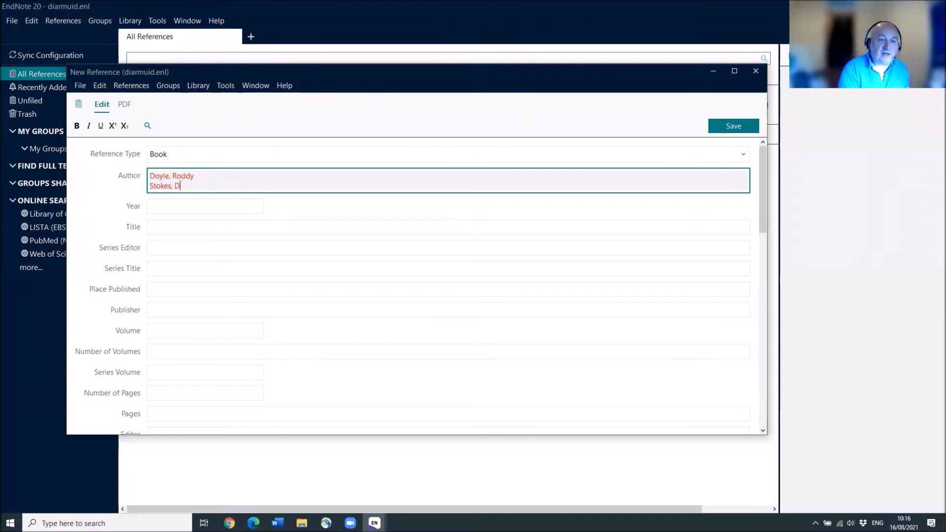
pyautogui.press('BackSpace')
pyautogui.press('BackSpace')
pyautogui.press('BackSpace')
pyautogui.press('BackSpace')
pyautogui.press('BackSpace')
pyautogui.press('BackSpace')
pyautogui.press('BackSpace')
pyautogui.press('BackSpace')
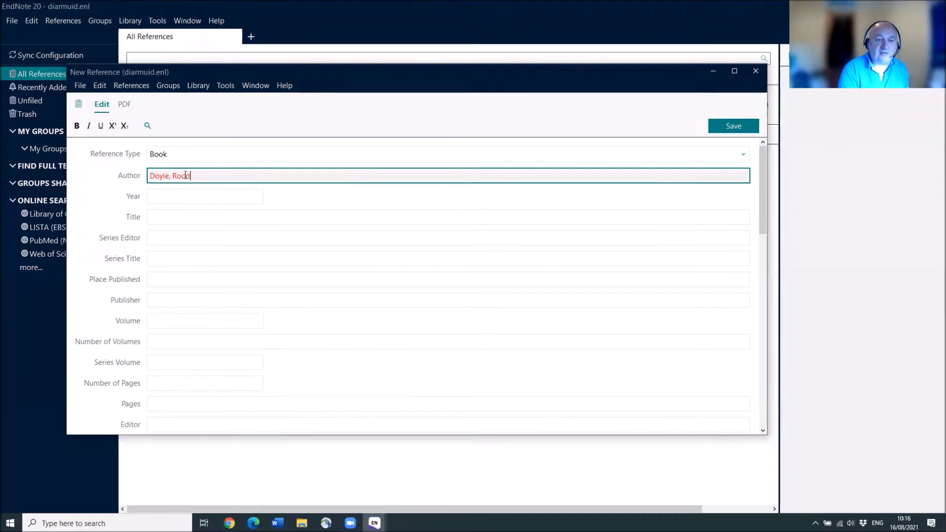
pyautogui.write('y')
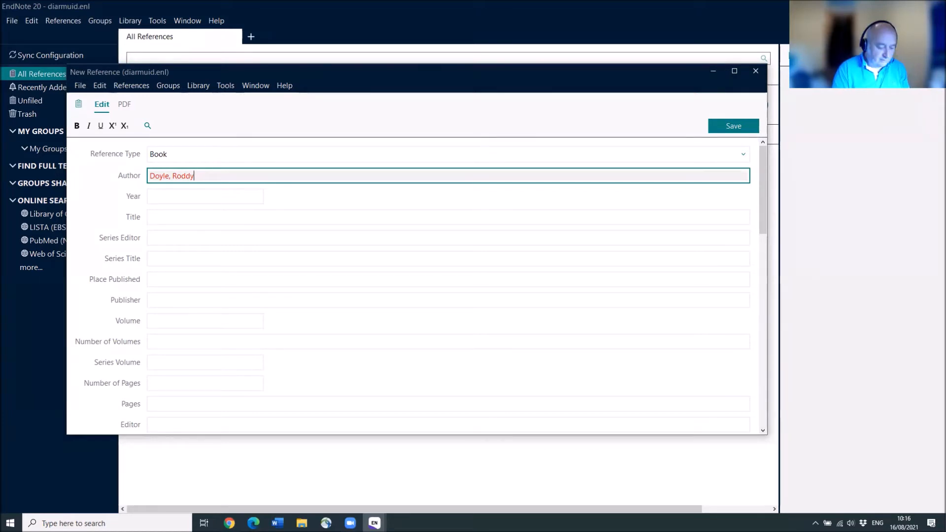
# Replace the book's author with the corporate author "University College Dublin," ending the name with a comma.
pyautogui.press('BackSpace')
pyautogui.press('BackSpace')
pyautogui.press('BackSpace')
pyautogui.press('BackSpace')
pyautogui.press('BackSpace')
pyautogui.press('BackSpace')
pyautogui.press('BackSpace')
pyautogui.press('BackSpace')
pyautogui.press('BackSpace')
pyautogui.press('BackSpace')
pyautogui.press('BackSpace')
pyautogui.press('BackSpace')
pyautogui.write('Universi')
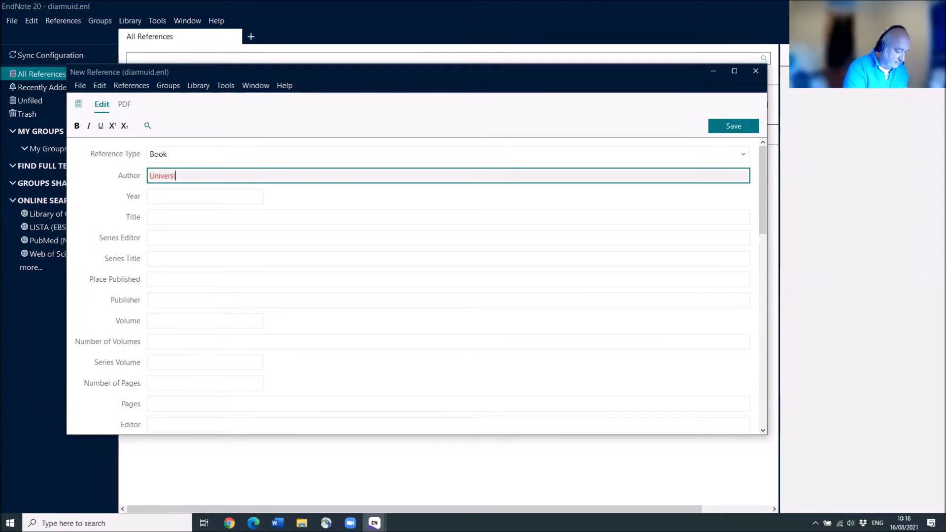
pyautogui.write('ty C')
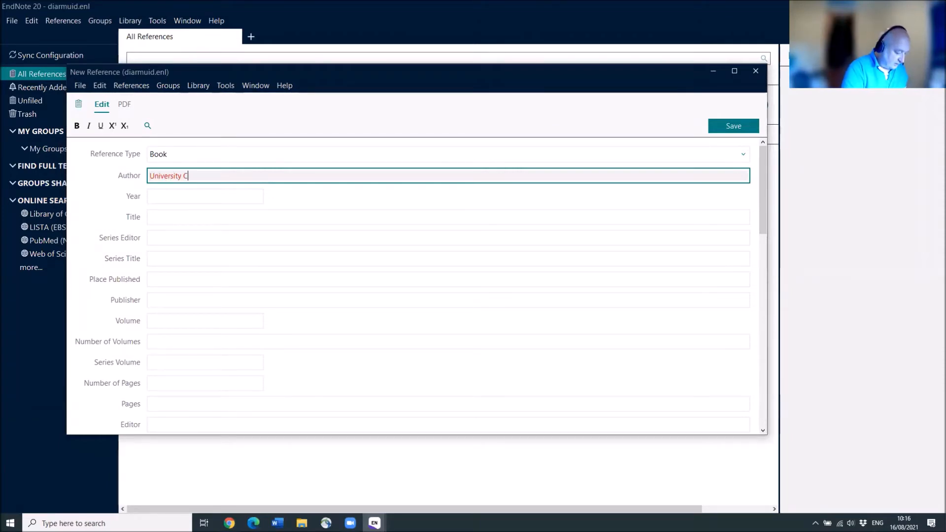
pyautogui.write('ollege ')
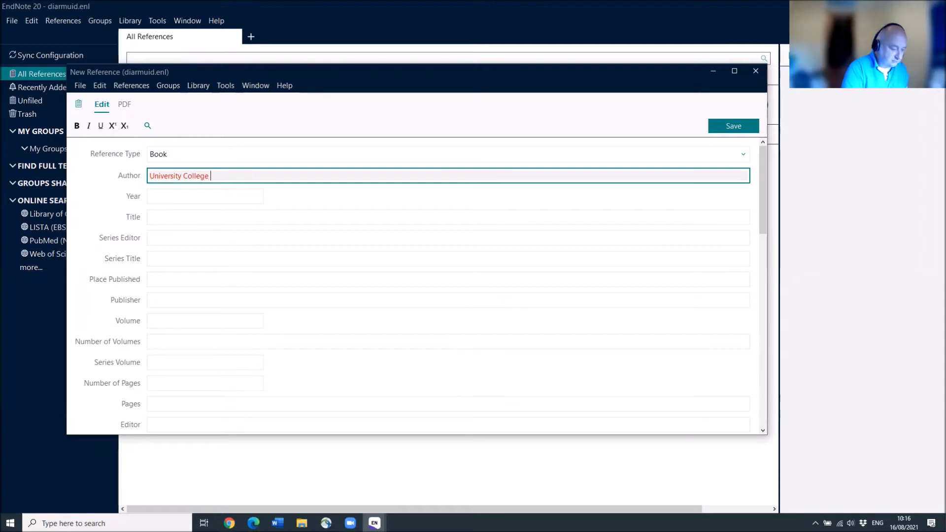
pyautogui.write('Dublin,')
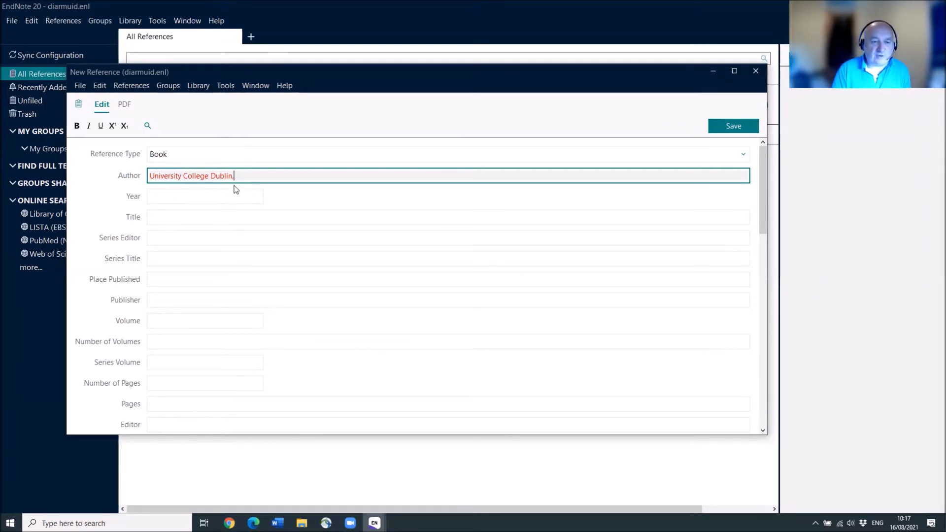
# Replace the corporate author in the book reference with "Doyle, Roddy", surname first.
pyautogui.hotkey('ctrl', 'a')
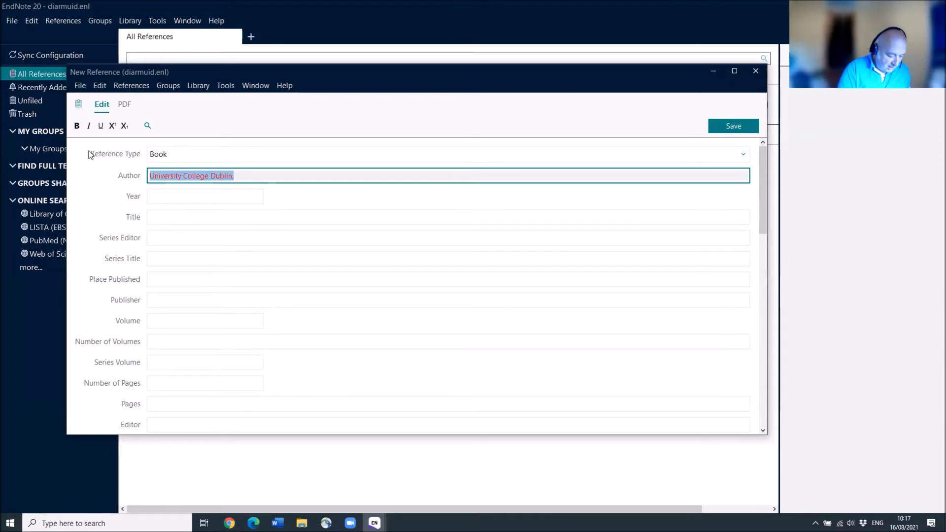
pyautogui.write('Do')
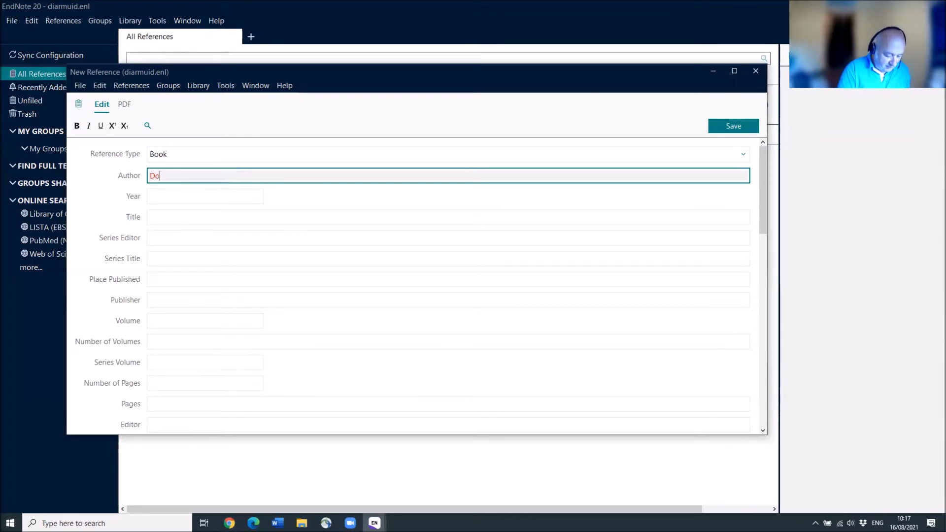
pyautogui.write('yle, Rod')
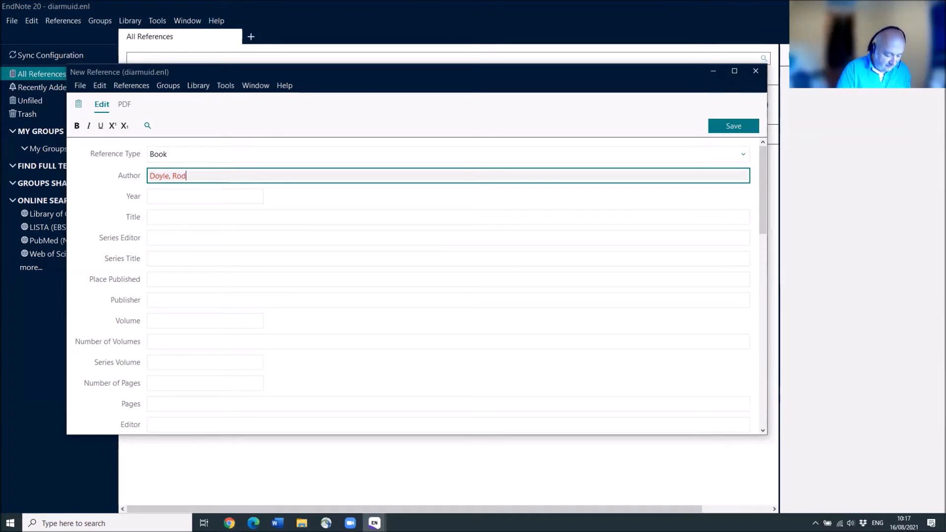
pyautogui.write('dy')
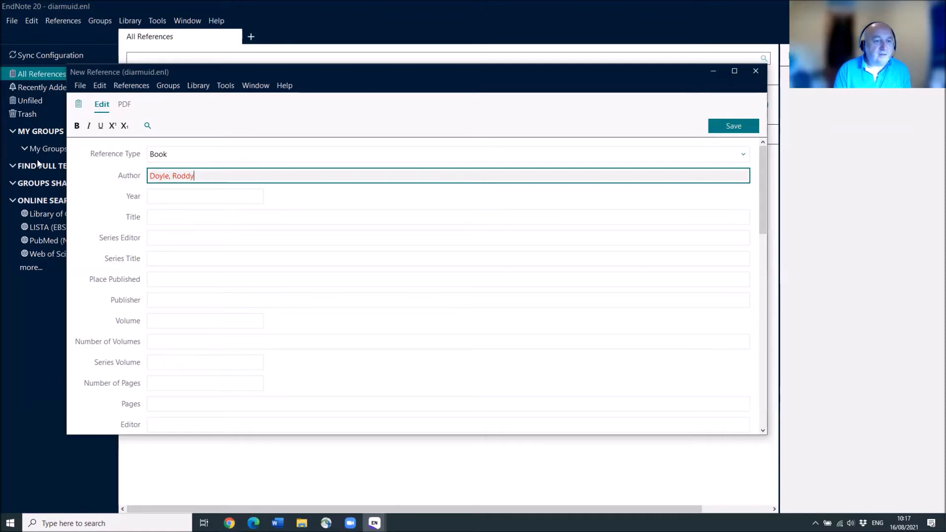
# Set the book's year to 1990 and its title to "The Snapper".
pyautogui.click(168, 193)
pyautogui.write('1')
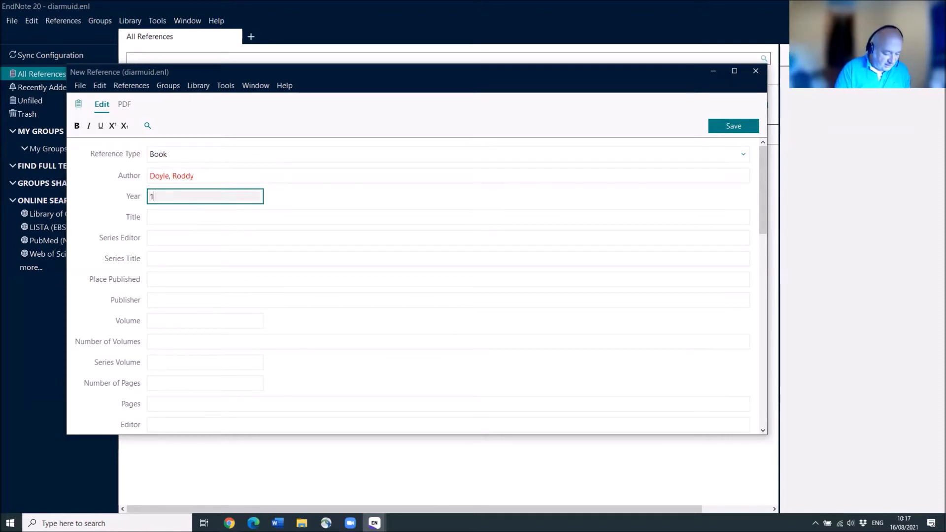
pyautogui.write('990')
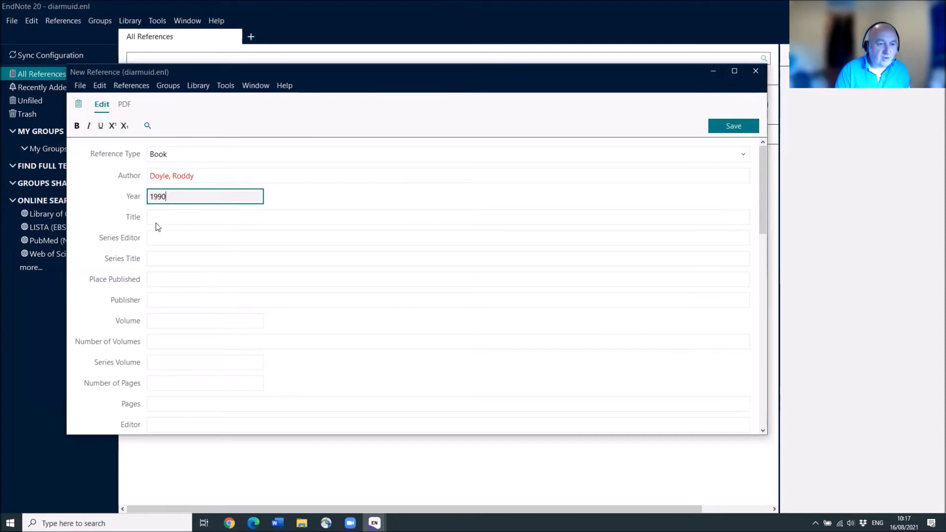
pyautogui.click(159, 217)
pyautogui.write('The ')
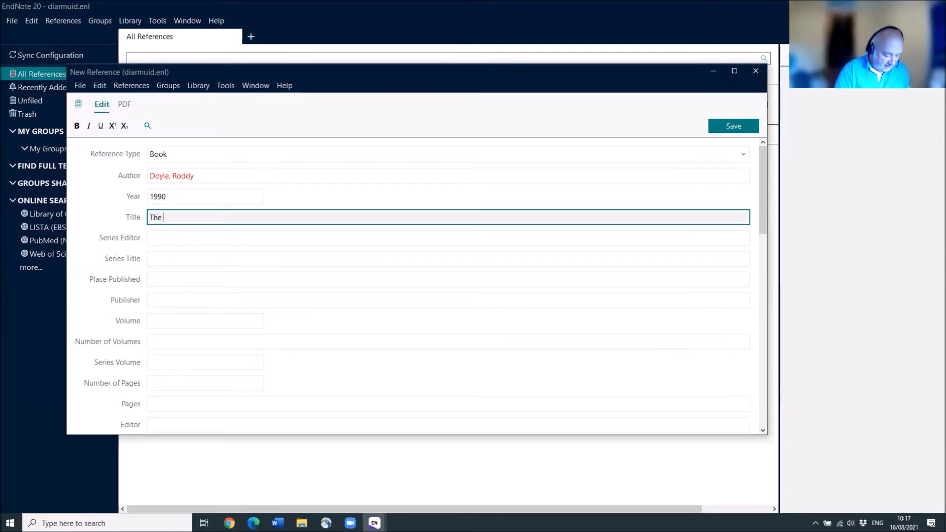
pyautogui.write('Snapper')
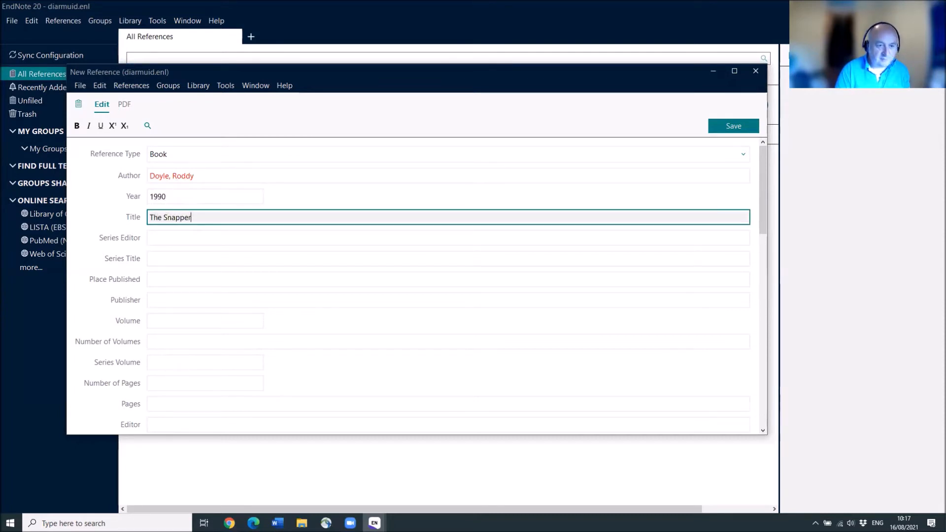
# Enter London as the place published and Secker & Warburg as the publisher, saving and closing the reference.
pyautogui.click(170, 279)
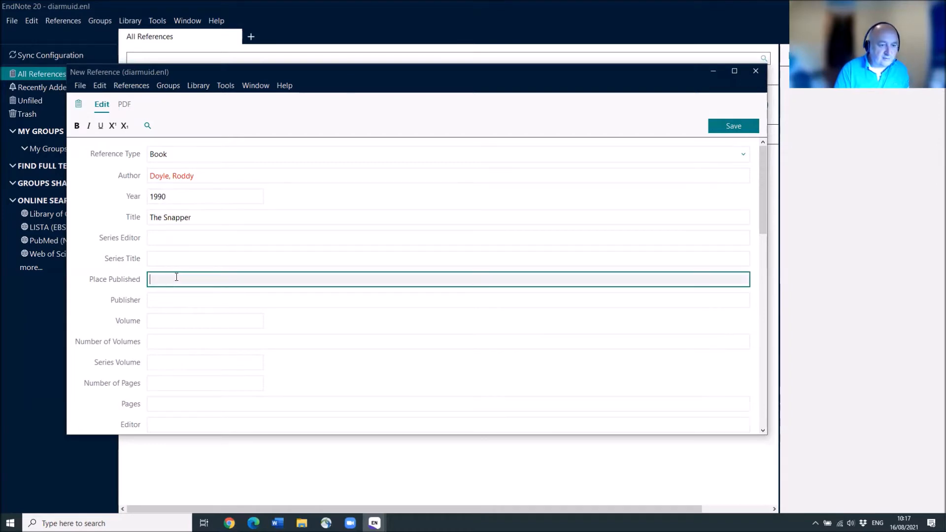
pyautogui.write('London')
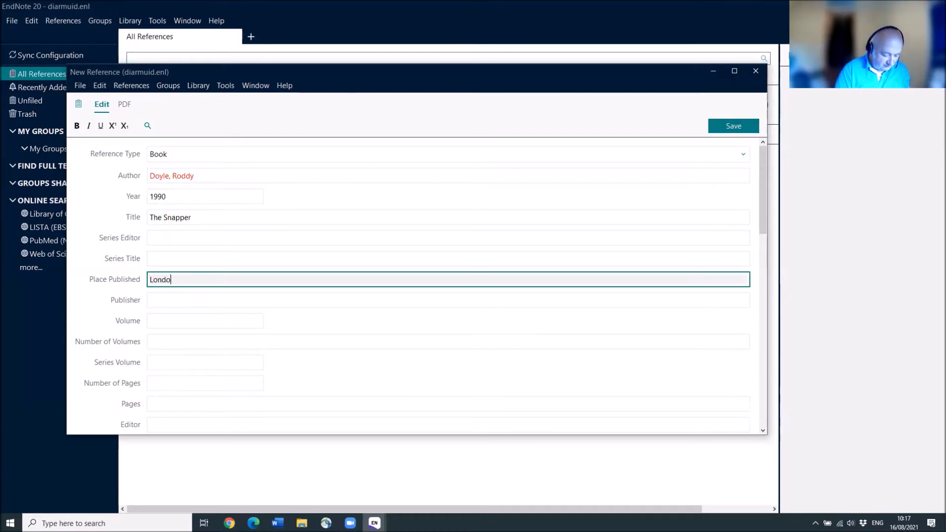
pyautogui.click(156, 300)
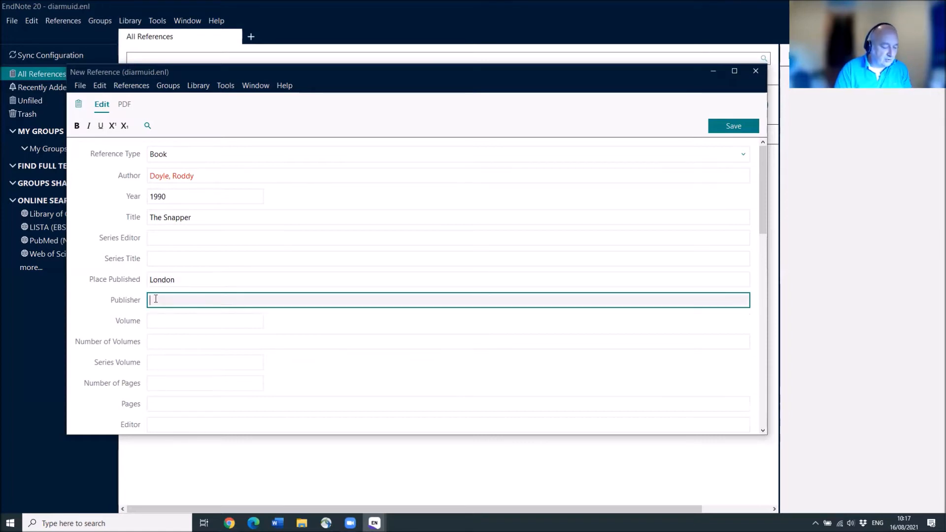
pyautogui.write('Seck')
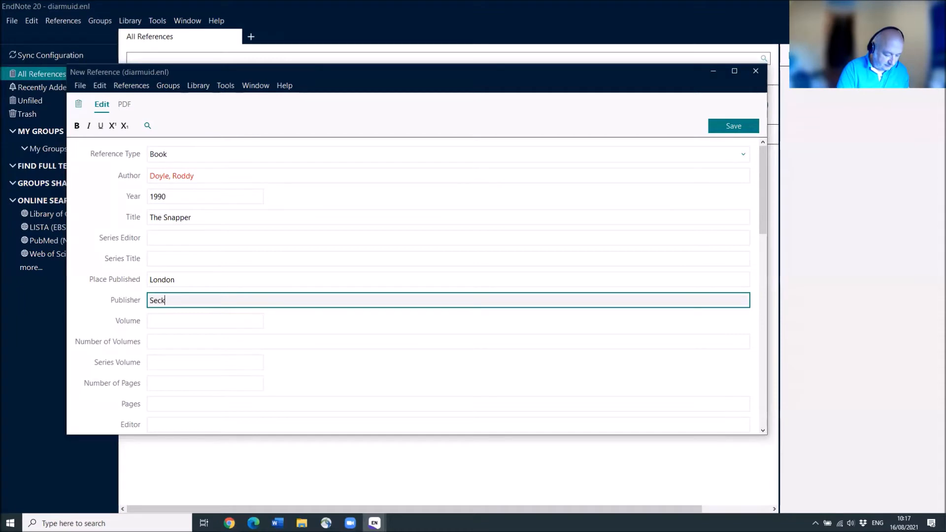
pyautogui.write('er & ')
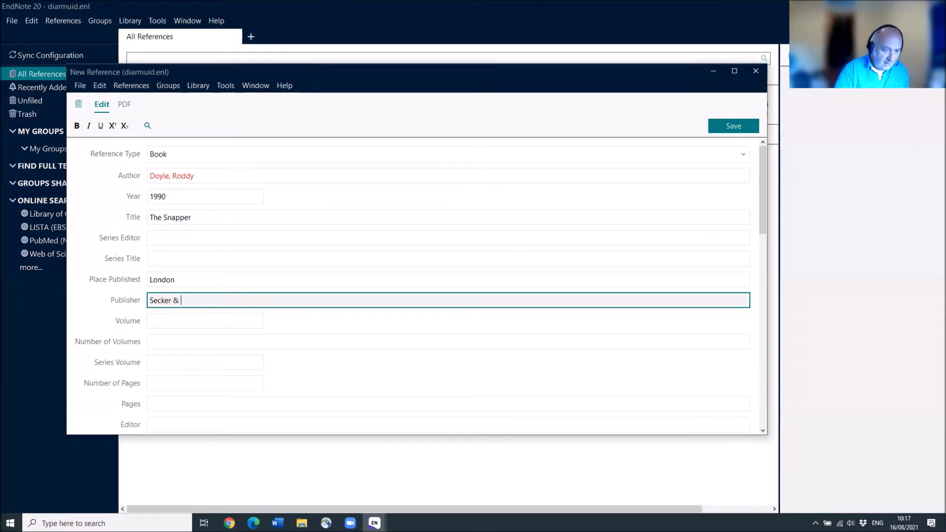
pyautogui.write('Warburg')
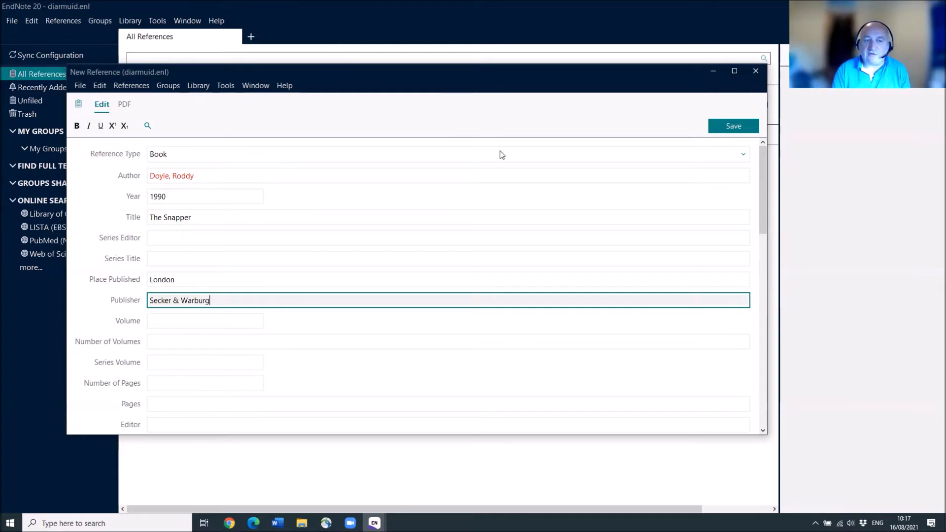
pyautogui.click(731, 125)
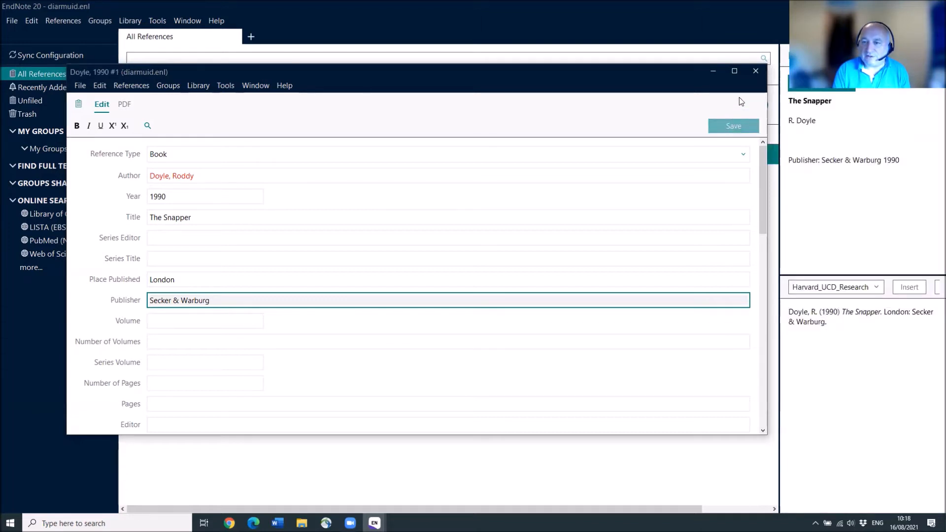
pyautogui.click(756, 72)
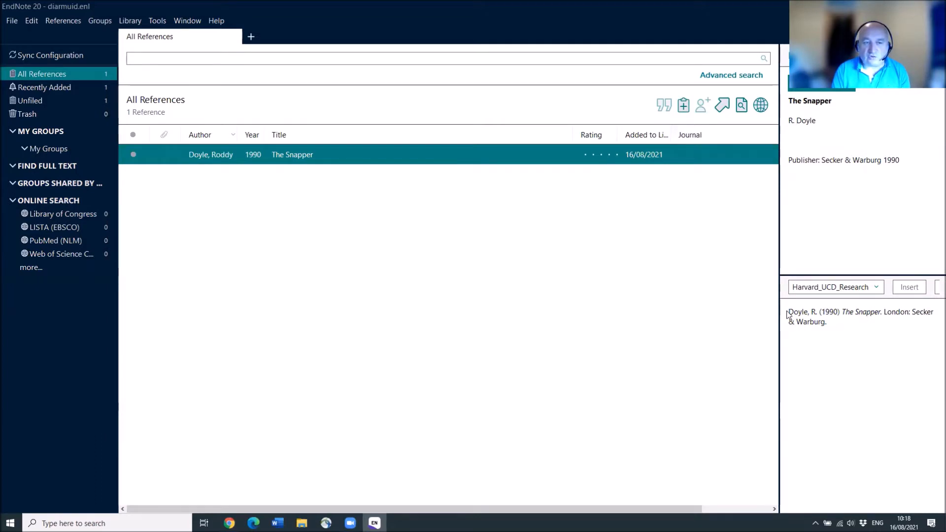
# Search the full list of output styles for "vancouver" and apply the Vancouver UCD style to the reference preview.
pyautogui.click(878, 286)
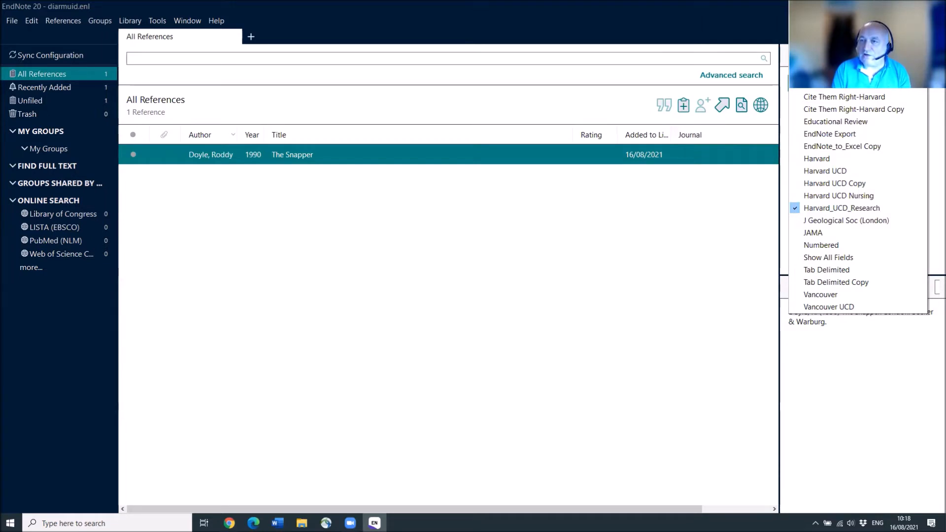
pyautogui.click(833, 35)
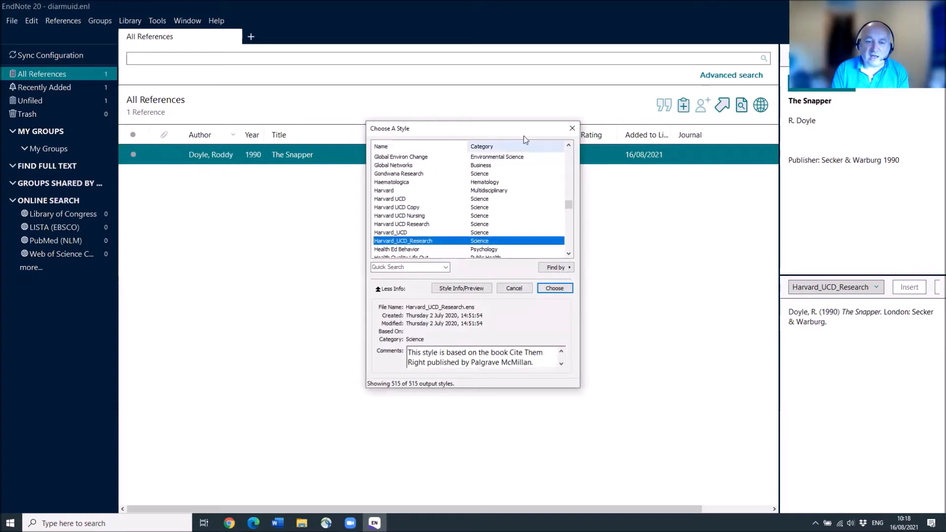
pyautogui.click(407, 268)
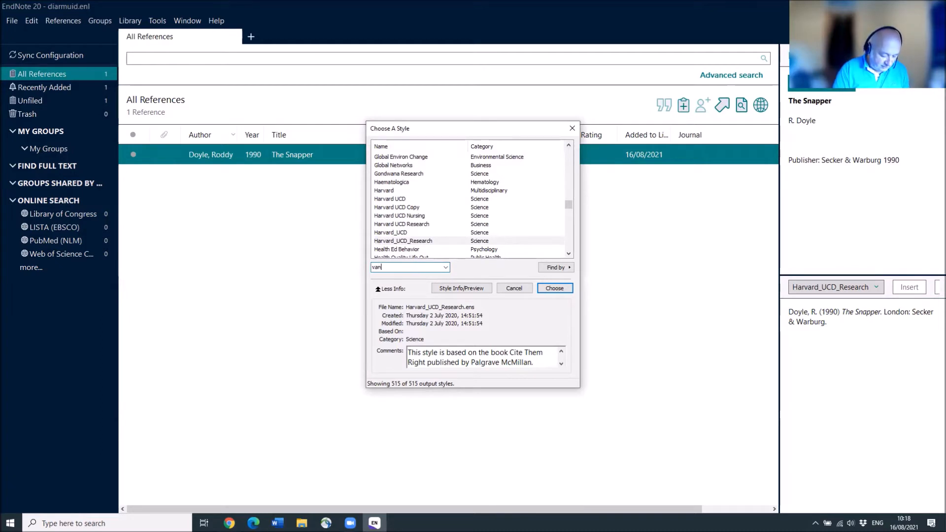
pyautogui.write('vancouver')
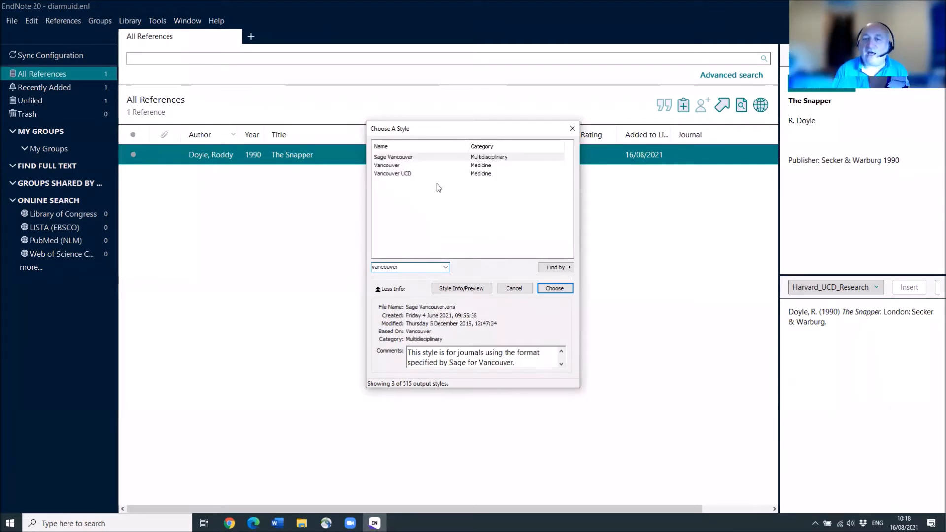
pyautogui.click(389, 174)
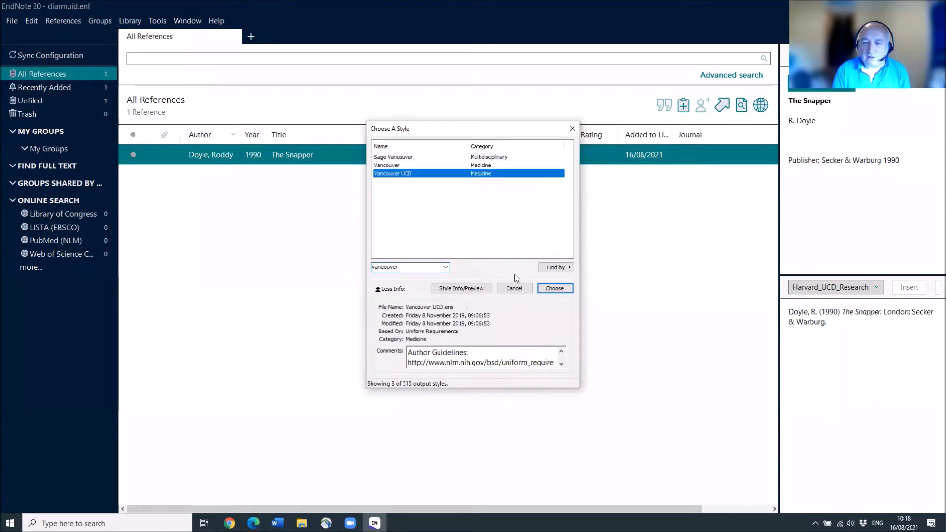
pyautogui.click(553, 288)
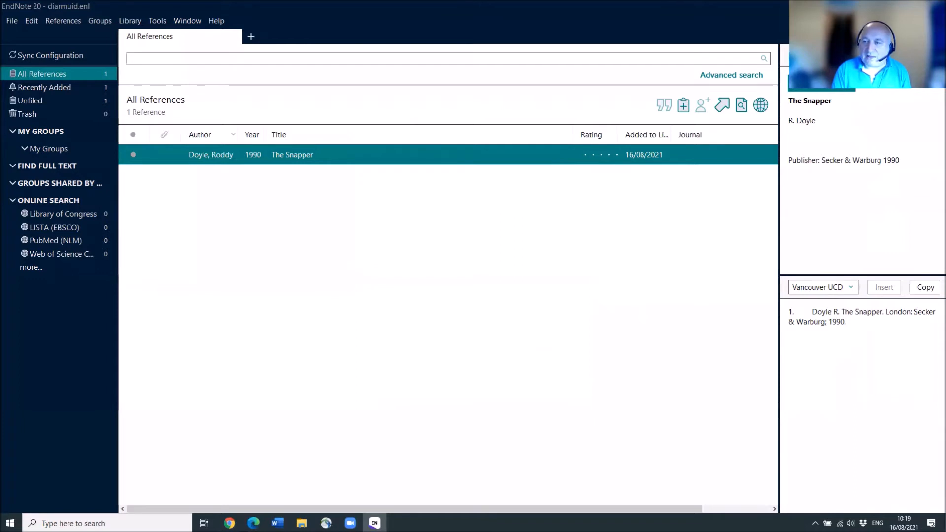
# Run a OneSearch for "james joyce" on the UCD Library website in Chrome and add the first three results to the saved items.
pyautogui.click(874, 78)
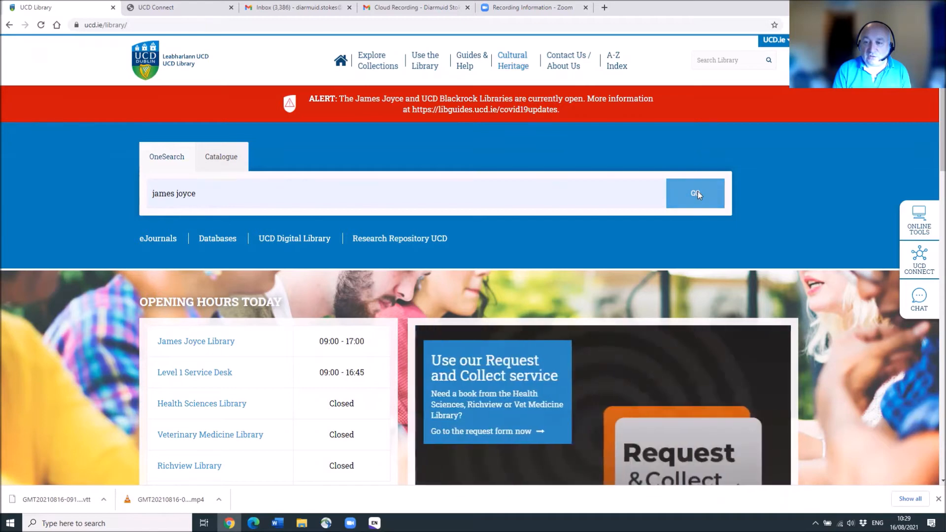
pyautogui.click(698, 195)
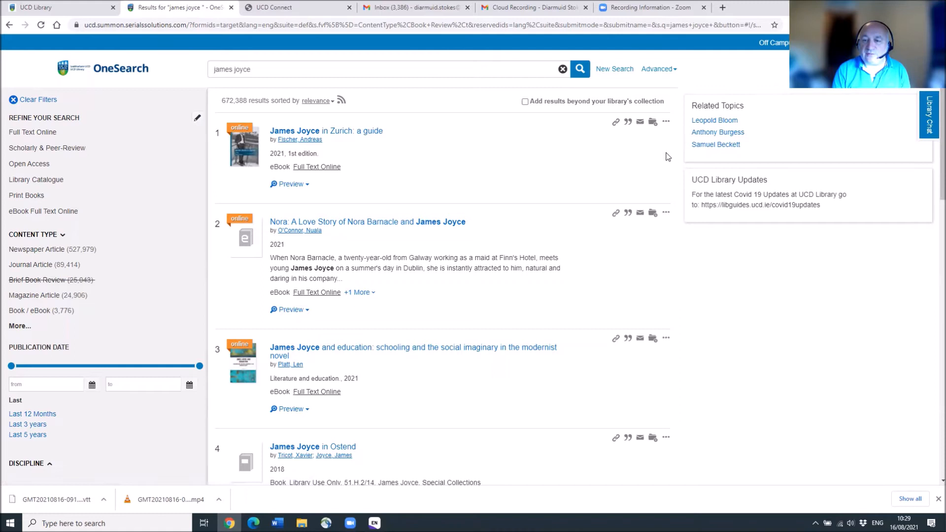
pyautogui.click(653, 124)
pyautogui.click(653, 215)
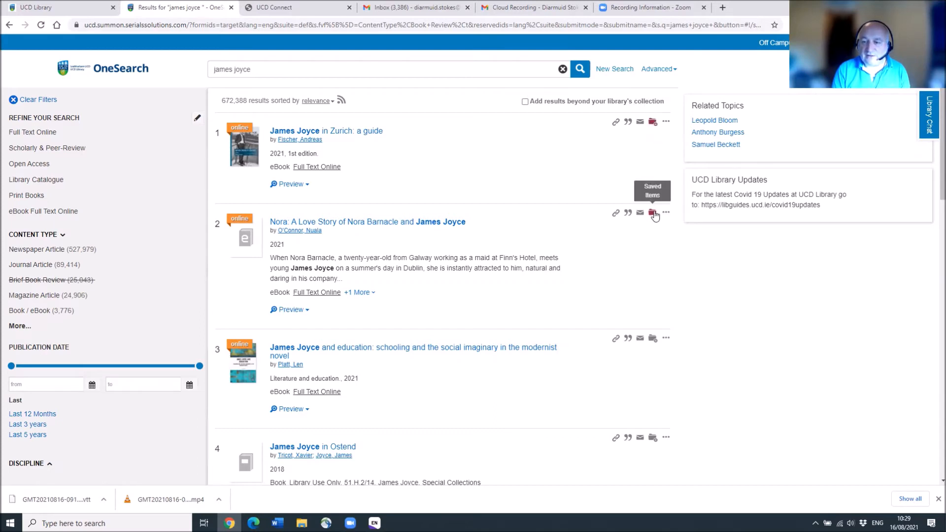
pyautogui.click(653, 339)
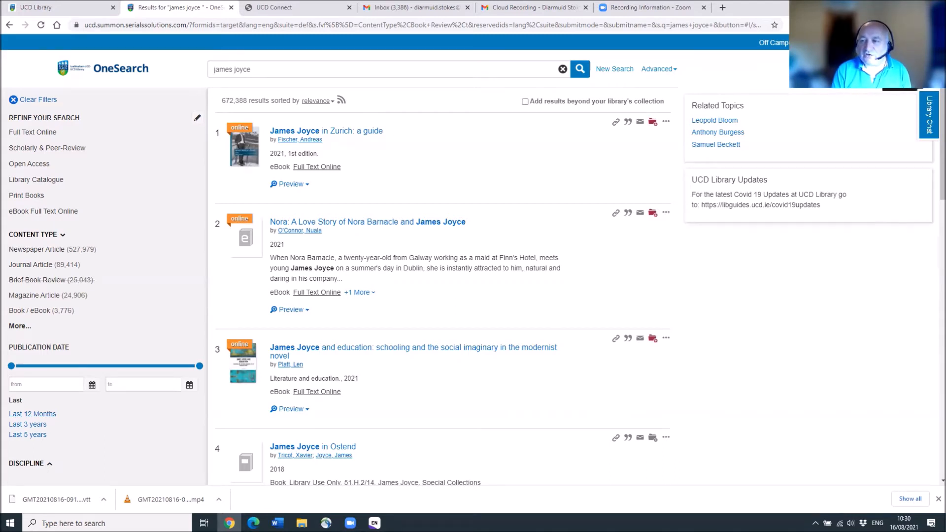
# Export the saved OneSearch items to EndNote and open the downloaded RIS file in the EndNote library.
pyautogui.click(900, 69)
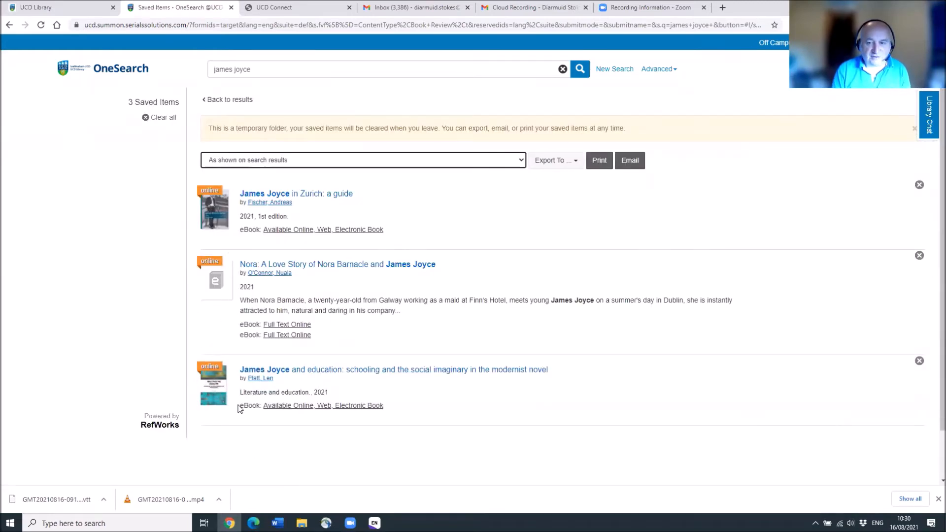
pyautogui.click(576, 163)
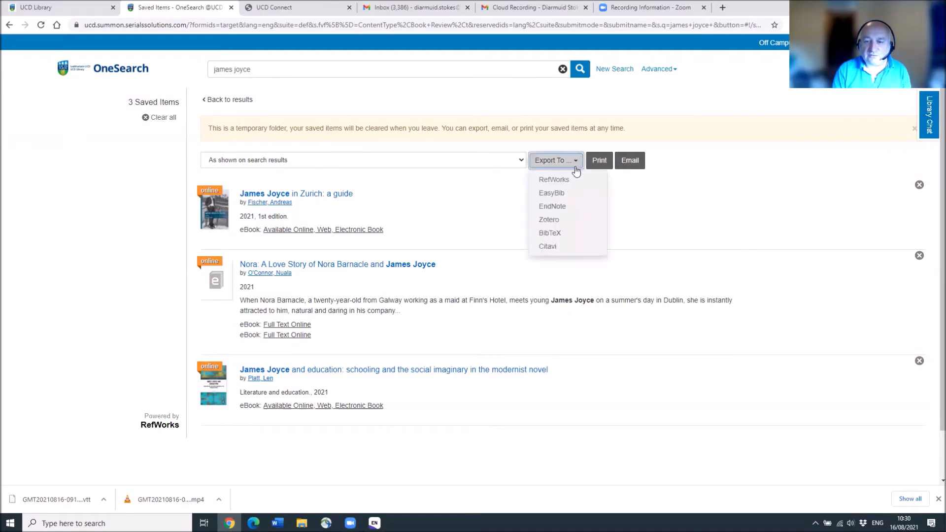
pyautogui.click(566, 208)
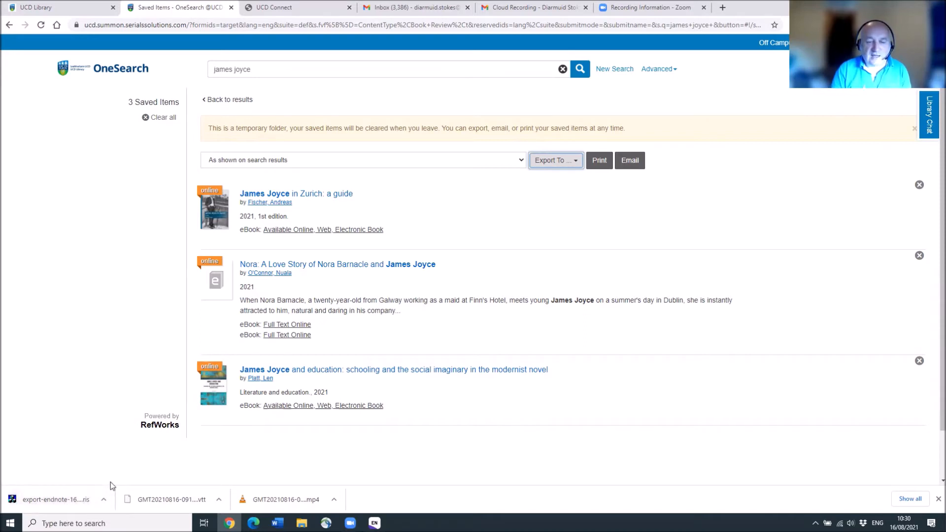
pyautogui.click(66, 500)
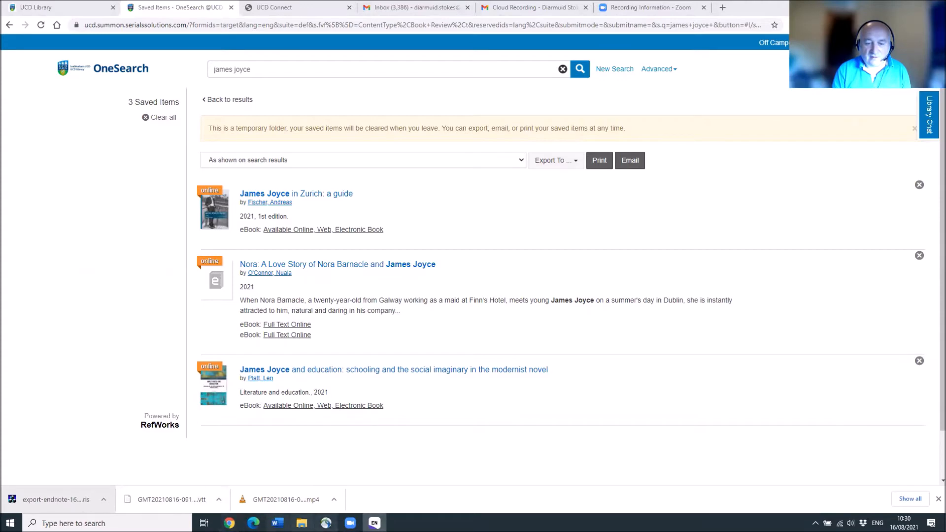
pyautogui.click(374, 522)
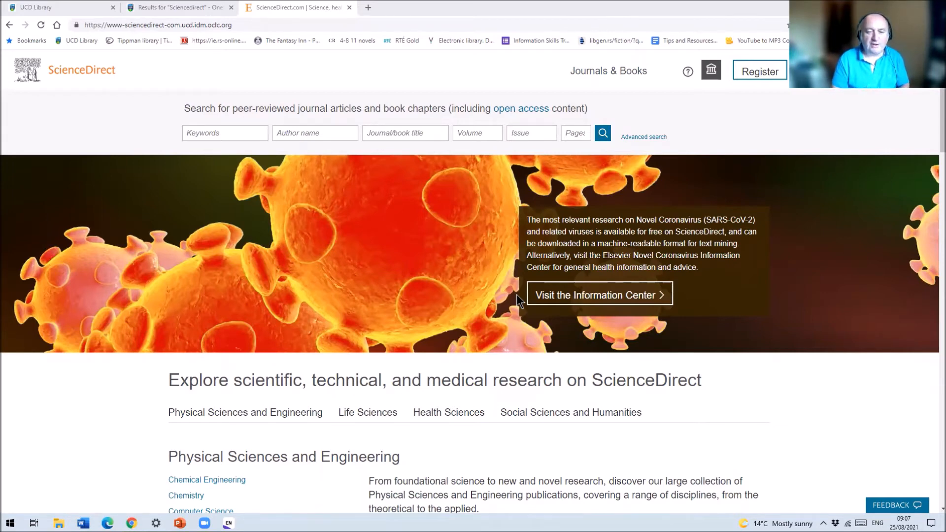
# Search ScienceDirect for "jame joyce" and select the first four results in the list.
pyautogui.click(218, 134)
pyautogui.write('jame joyce')
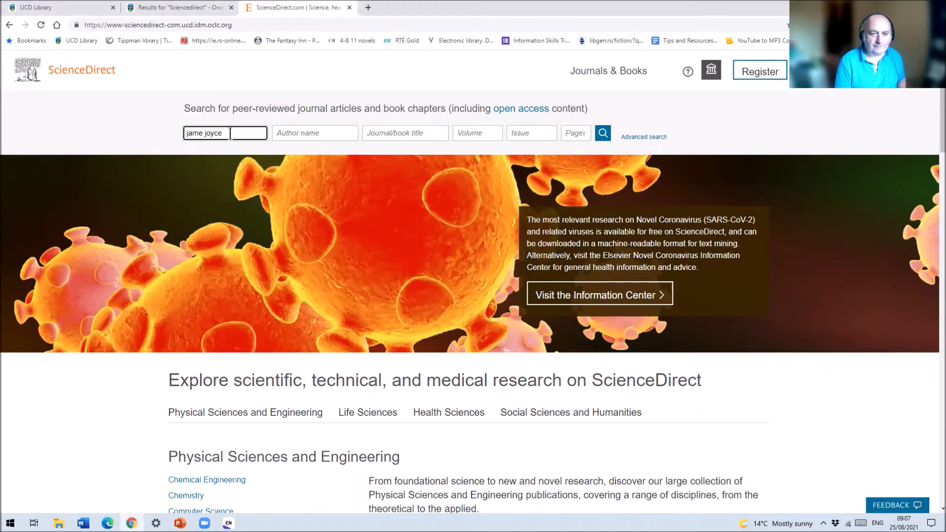
pyautogui.click(603, 133)
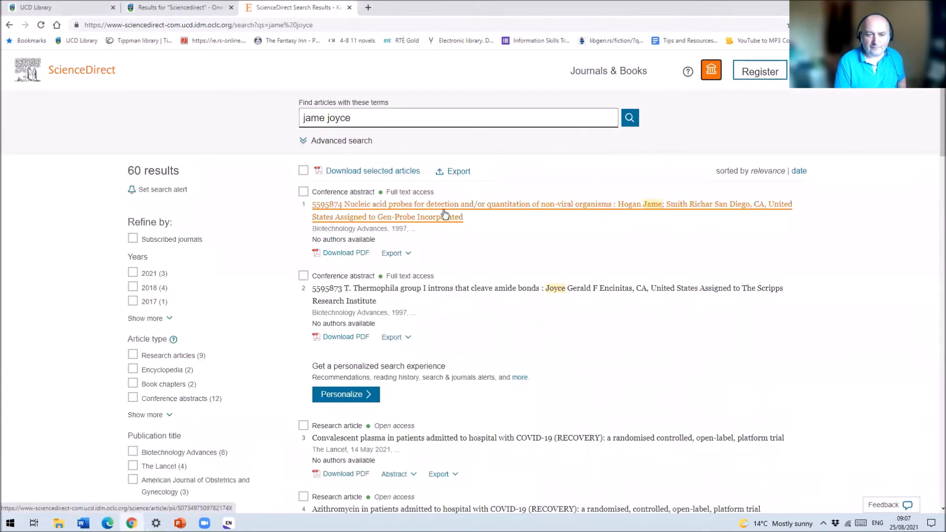
pyautogui.click(303, 192)
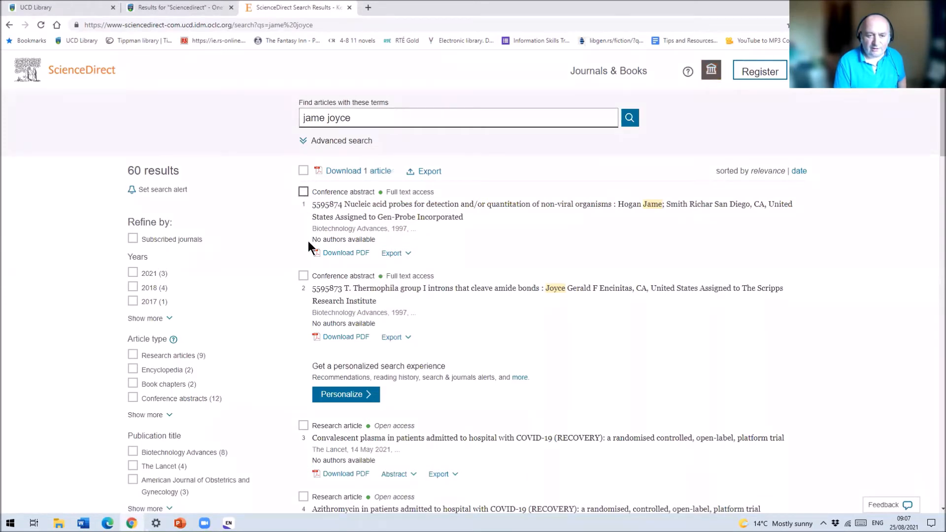
pyautogui.click(303, 276)
pyautogui.click(303, 426)
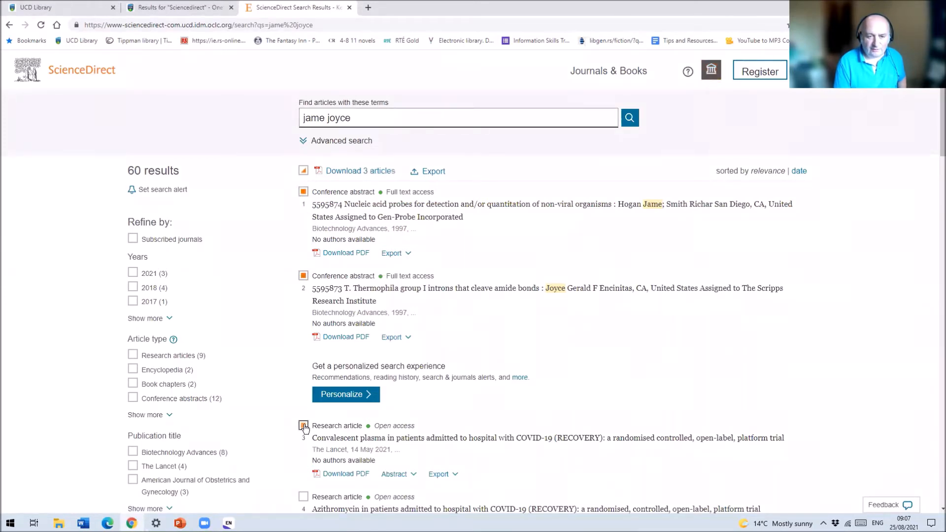
pyautogui.click(303, 498)
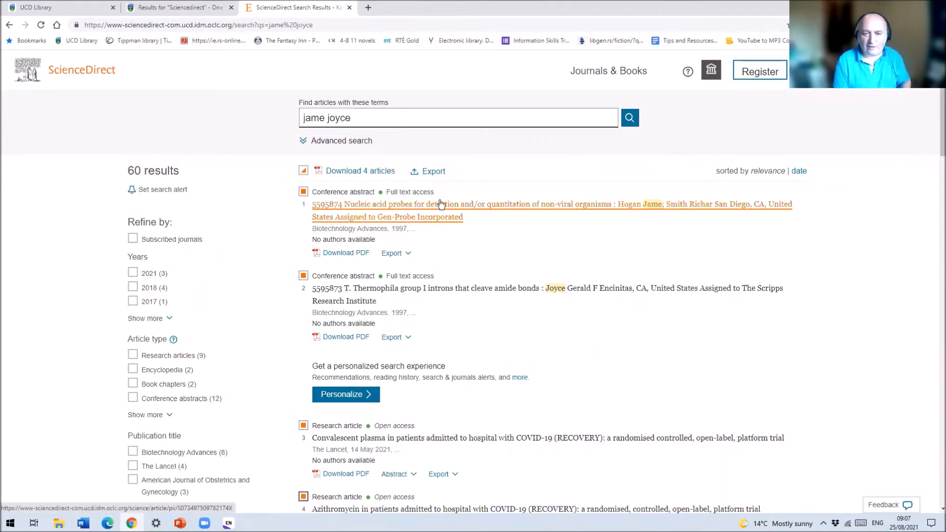
# Export the selected citations to RIS, and open the downloaded file in the EndNote library to check the imported references.
pyautogui.click(437, 172)
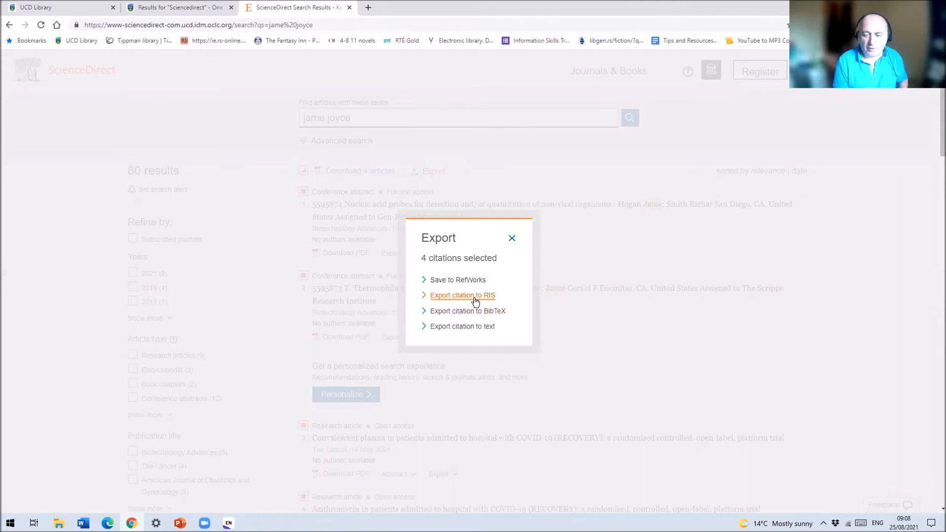
pyautogui.click(474, 297)
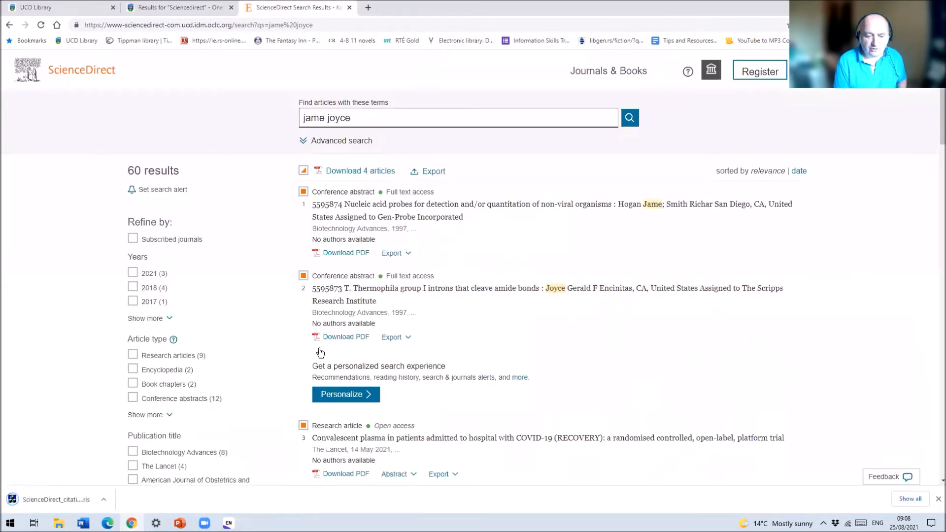
pyautogui.click(54, 501)
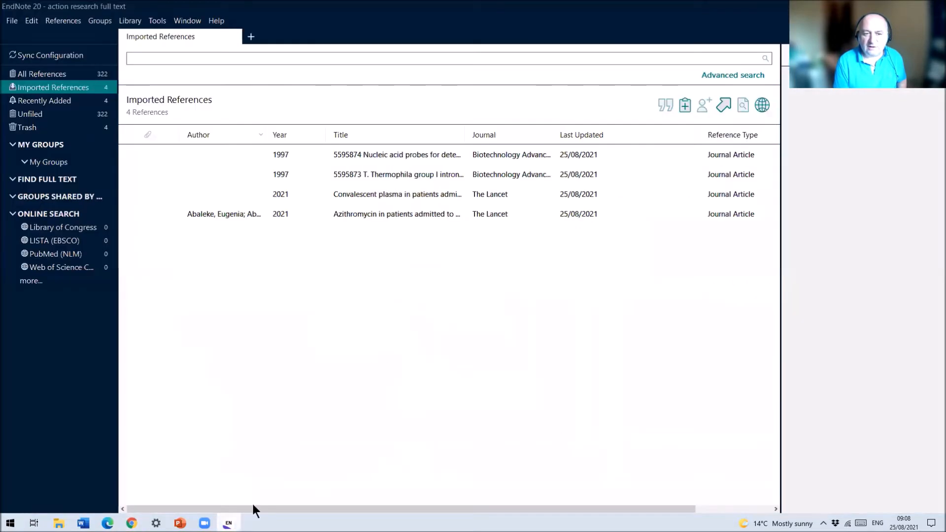
pyautogui.click(413, 178)
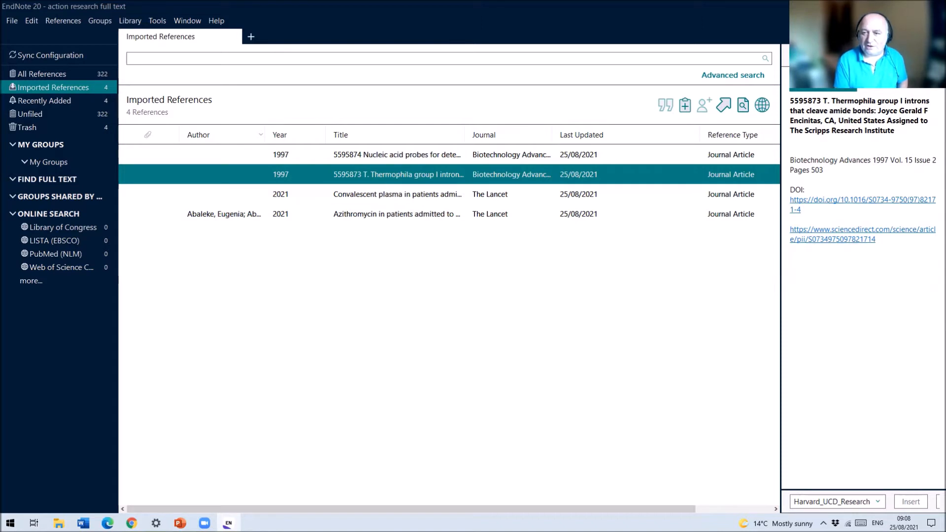
pyautogui.click(877, 80)
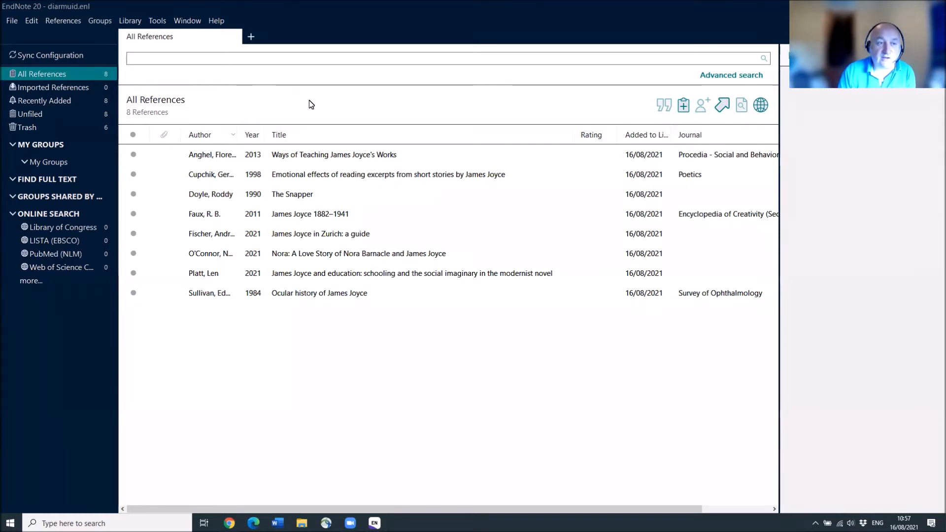
# Import the PDFs folder on the desktop into the library with the PDF import option and duplicates set to Import All.
pyautogui.click(14, 21)
pyautogui.moveTo(32, 186)
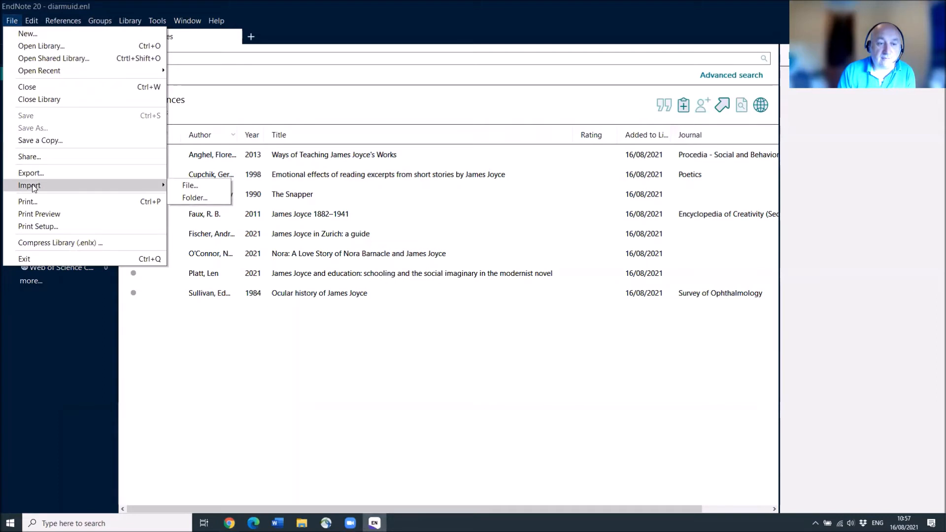
pyautogui.click(193, 199)
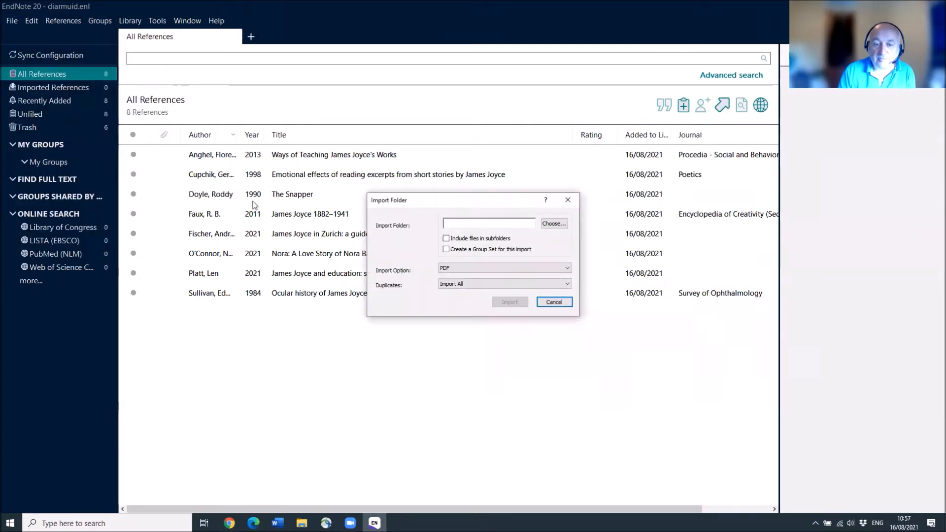
pyautogui.click(555, 225)
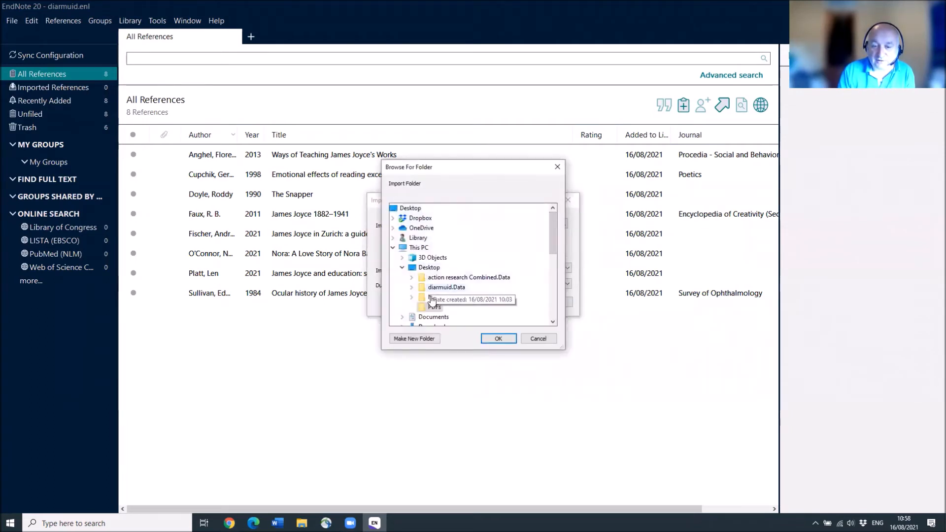
pyautogui.click(498, 339)
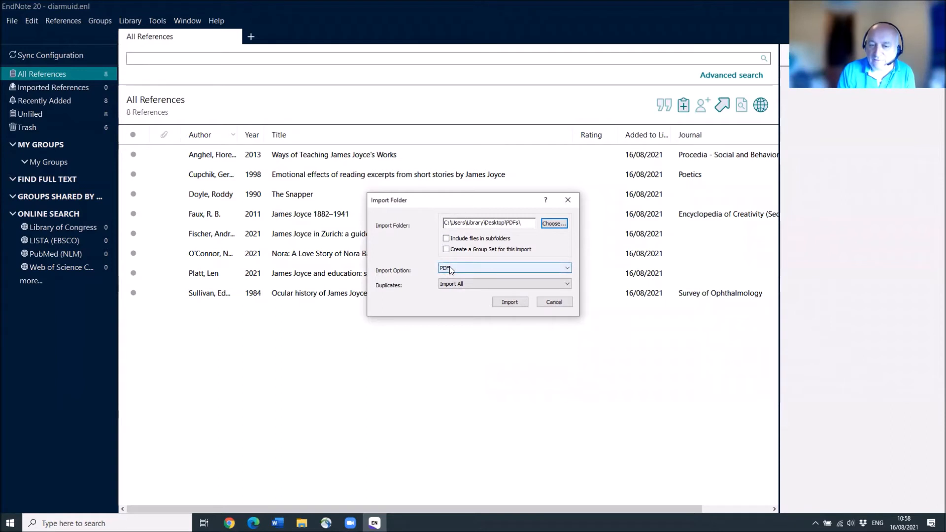
pyautogui.click(452, 285)
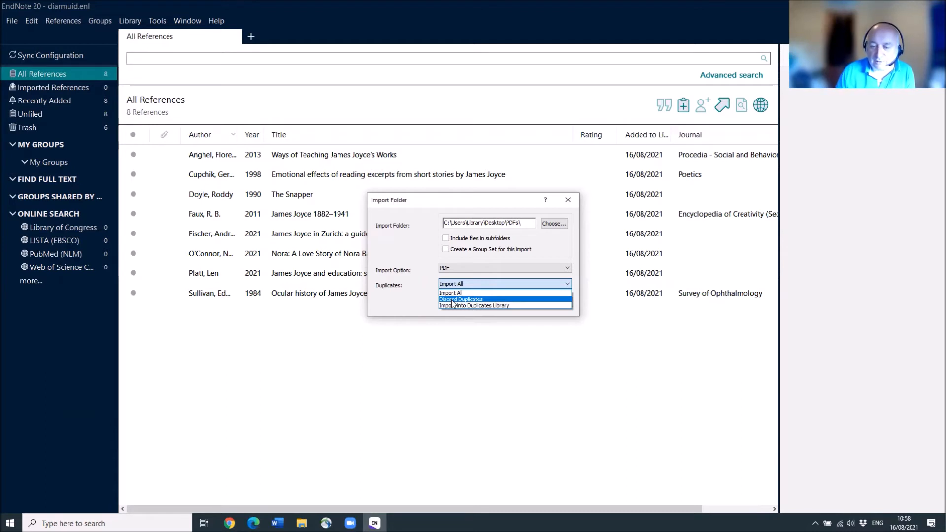
pyautogui.click(424, 301)
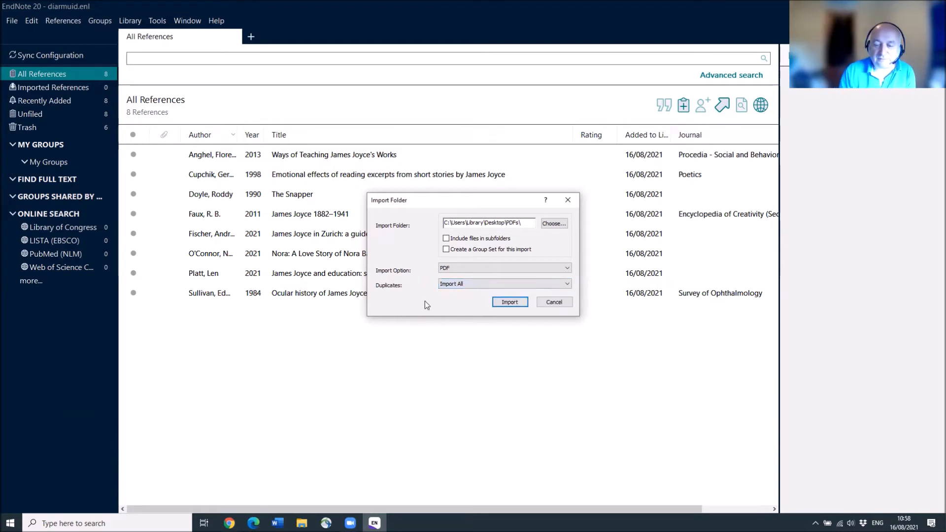
pyautogui.click(511, 302)
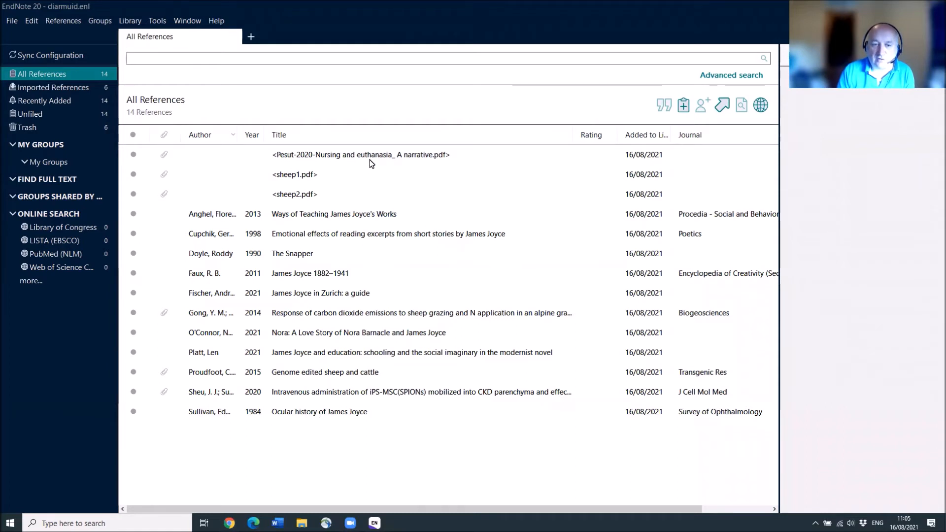
# Create a new group under My Groups and name it with the library owner's first name.
pyautogui.rightClick(61, 162)
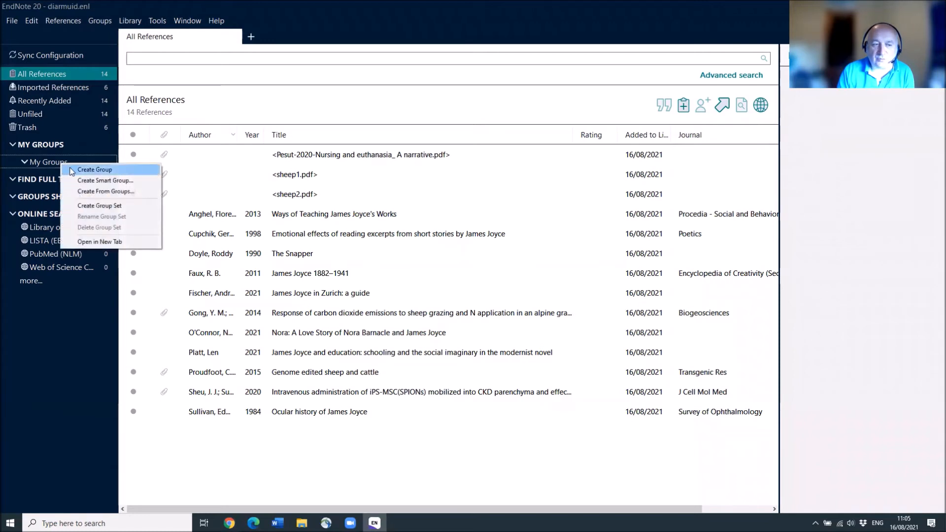
pyautogui.click(75, 170)
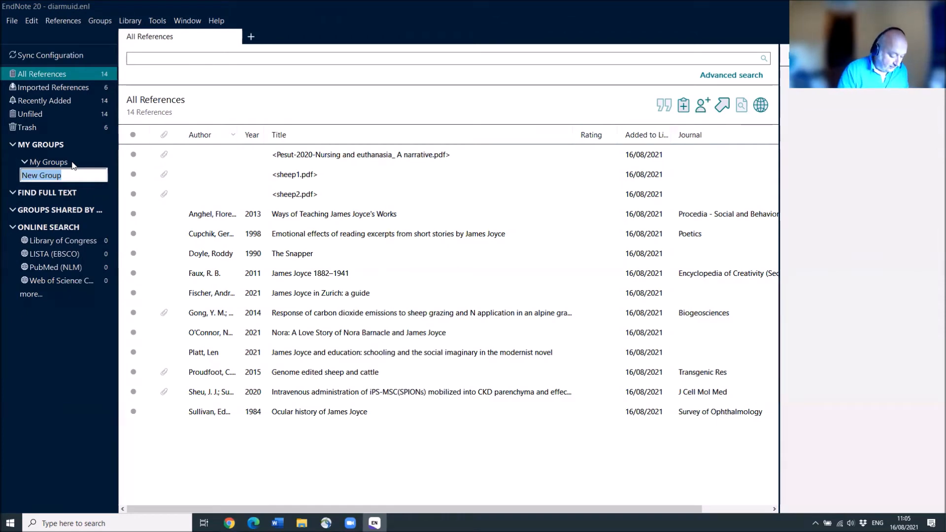
pyautogui.write('iarmuid')
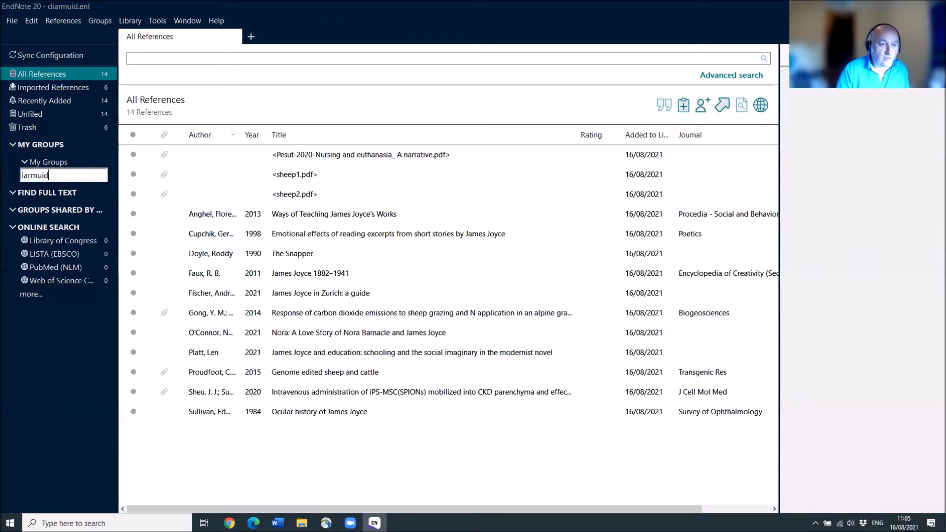
pyautogui.press('Home')
pyautogui.write('D')
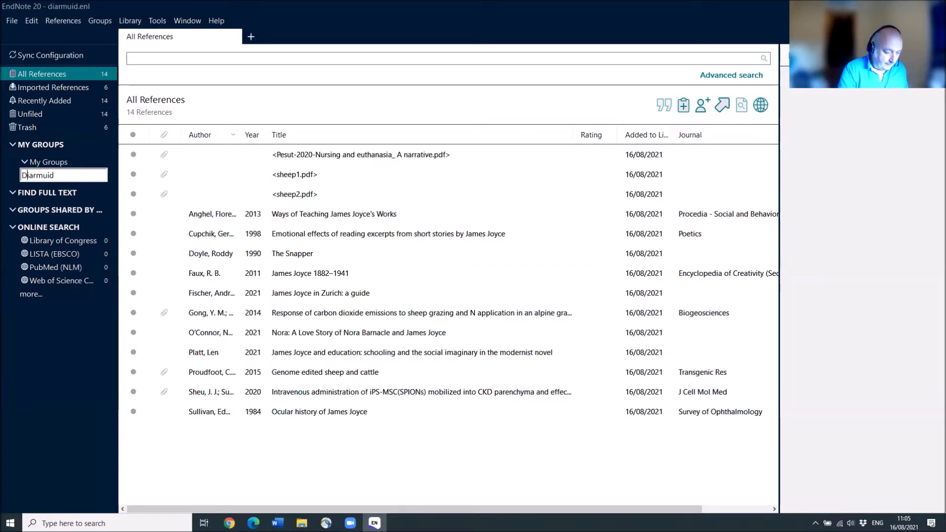
# Add Ways of Teaching James Joyce's Works, The Snapper, James Joyce in Zurich and Nora: A Love Story to the new group and open it.
pyautogui.click(332, 212)
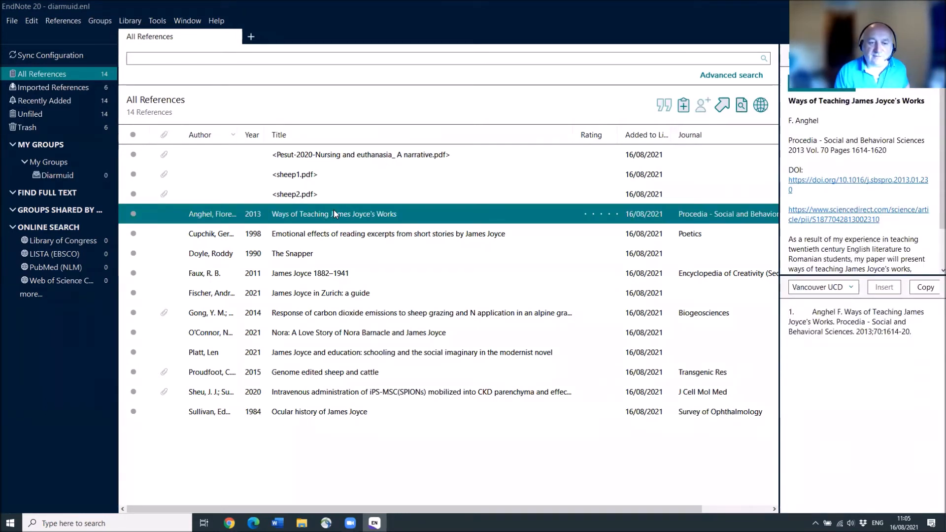
pyautogui.keyDown('ctrl'); pyautogui.click(322, 255); pyautogui.keyUp('ctrl')
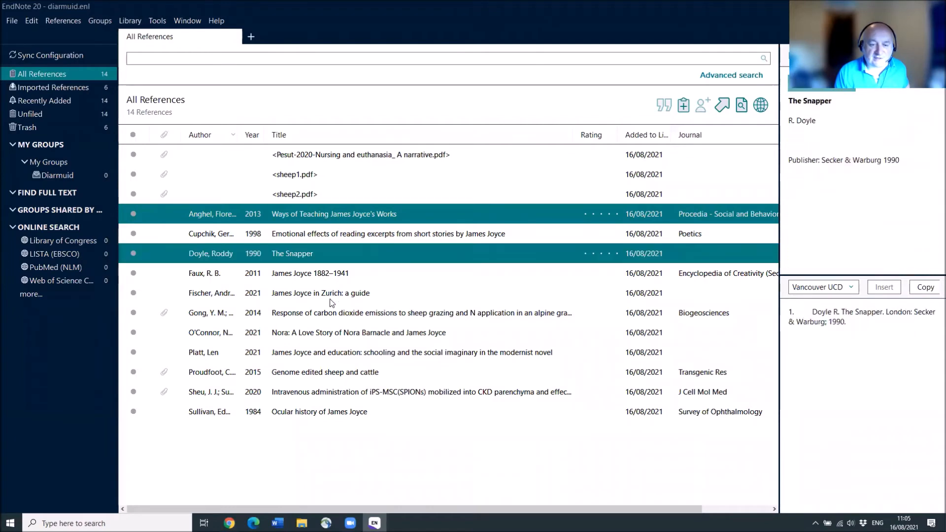
pyautogui.keyDown('ctrl'); pyautogui.click(331, 299); pyautogui.keyUp('ctrl')
pyautogui.keyDown('ctrl'); pyautogui.click(330, 326); pyautogui.keyUp('ctrl')
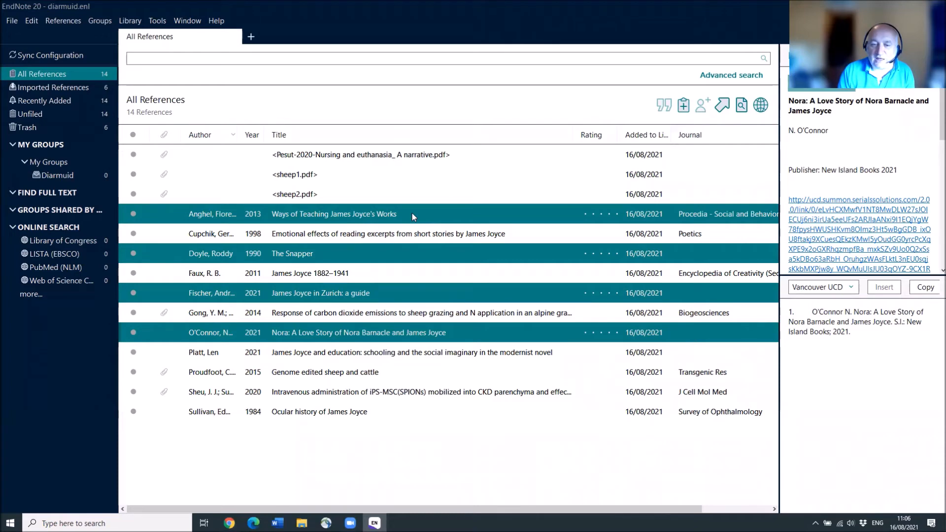
pyautogui.moveTo(412, 213); pyautogui.dragTo(107, 179)
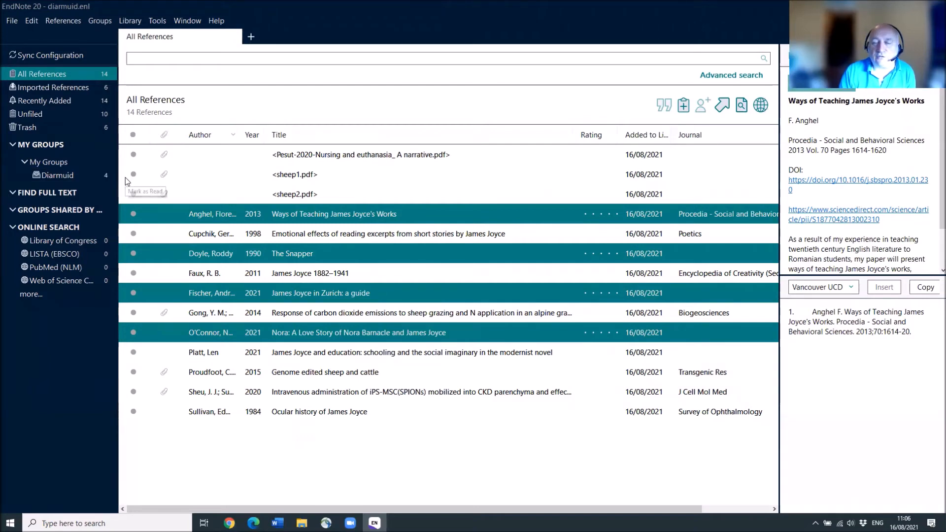
pyautogui.click(64, 174)
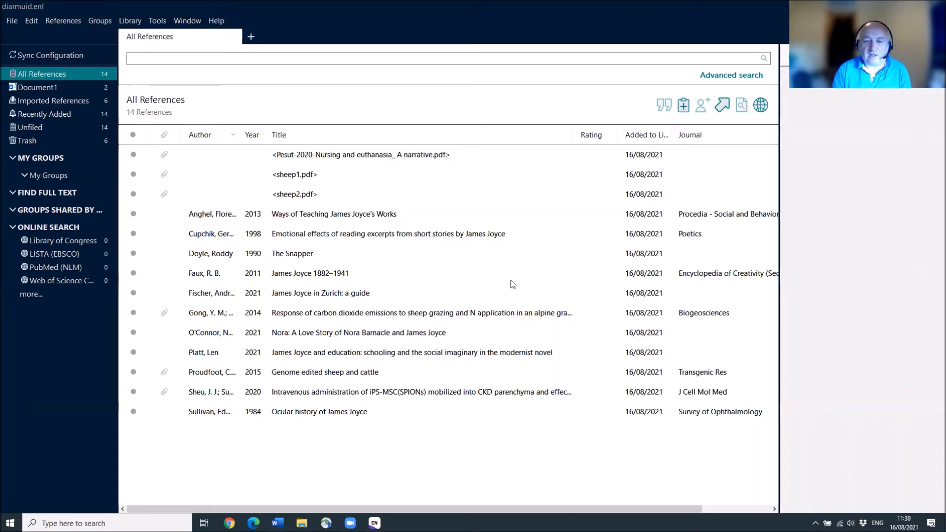
# Examine the editable fields of the reference Ways of Teaching James Joyce's Works.
pyautogui.click(332, 215)
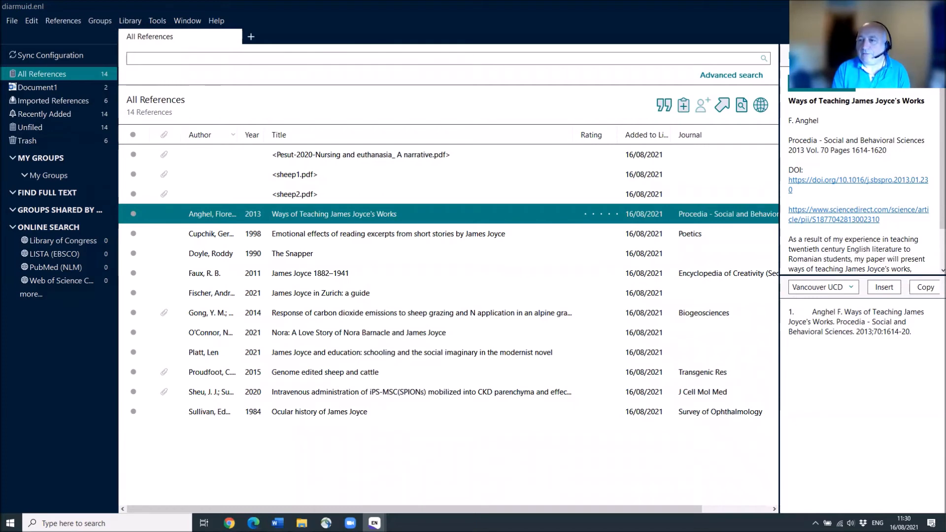
pyautogui.click(839, 56)
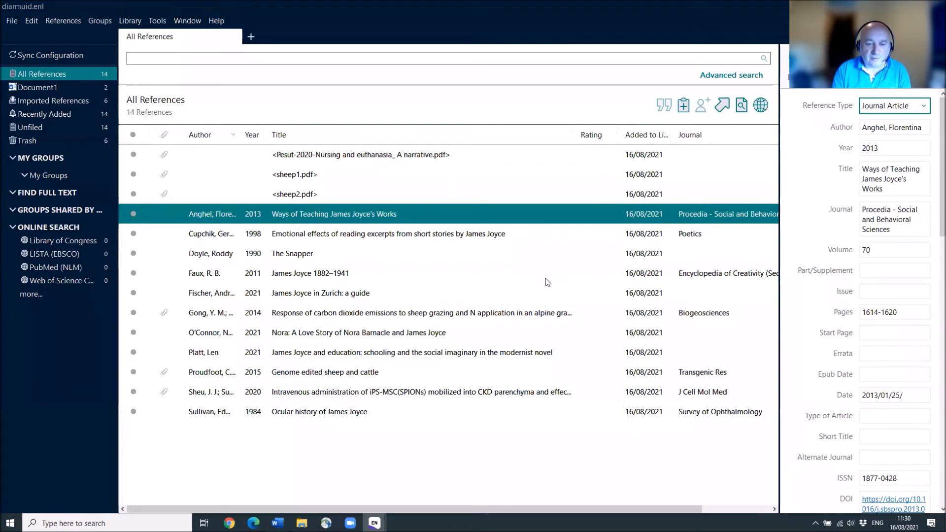
# View the PDF attached to the 2014 Biogeosciences sheep grazing reference in a separate window, check its editing options and close it.
pyautogui.click(358, 318)
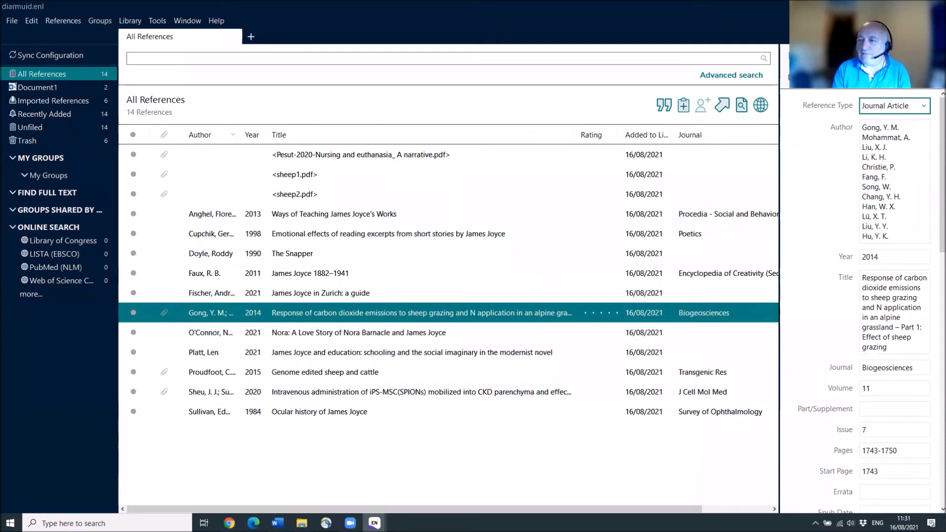
pyautogui.click(863, 56)
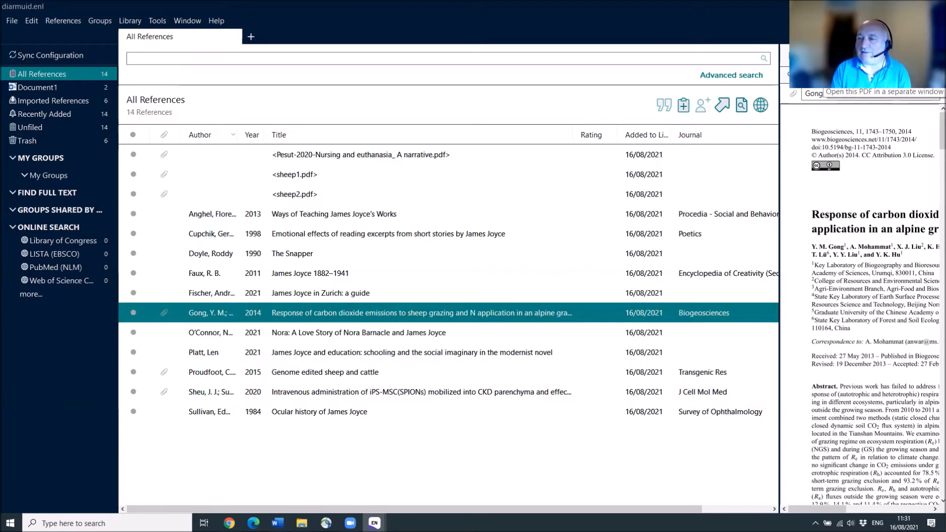
pyautogui.click(913, 96)
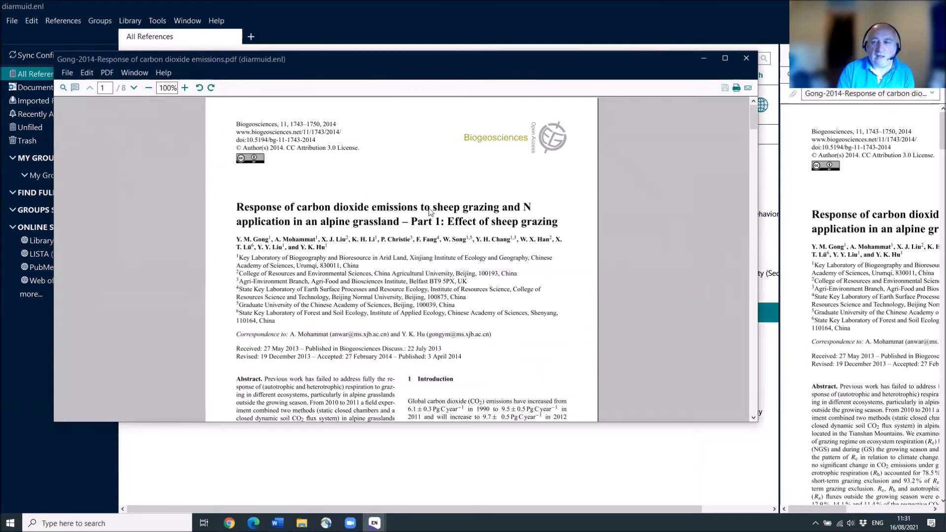
pyautogui.scroll(-1, 392, 197)
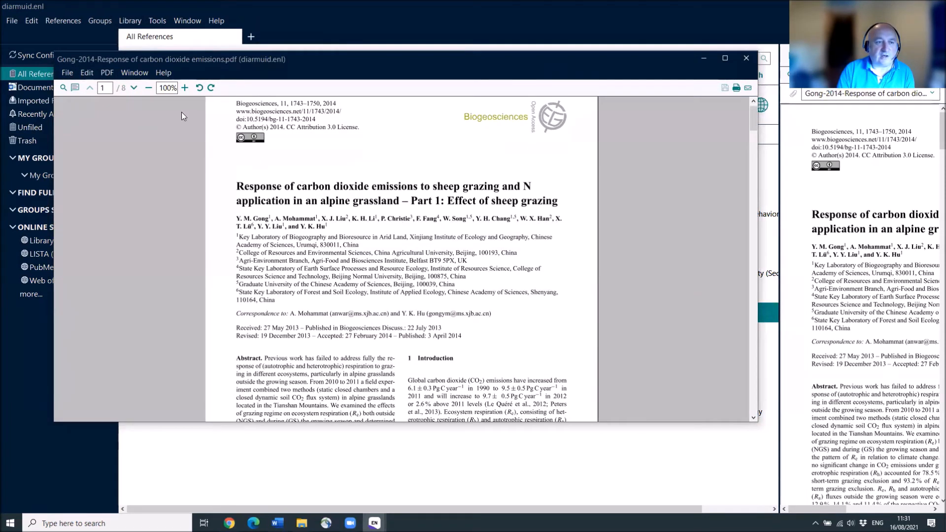
pyautogui.click(86, 72)
pyautogui.click(87, 72)
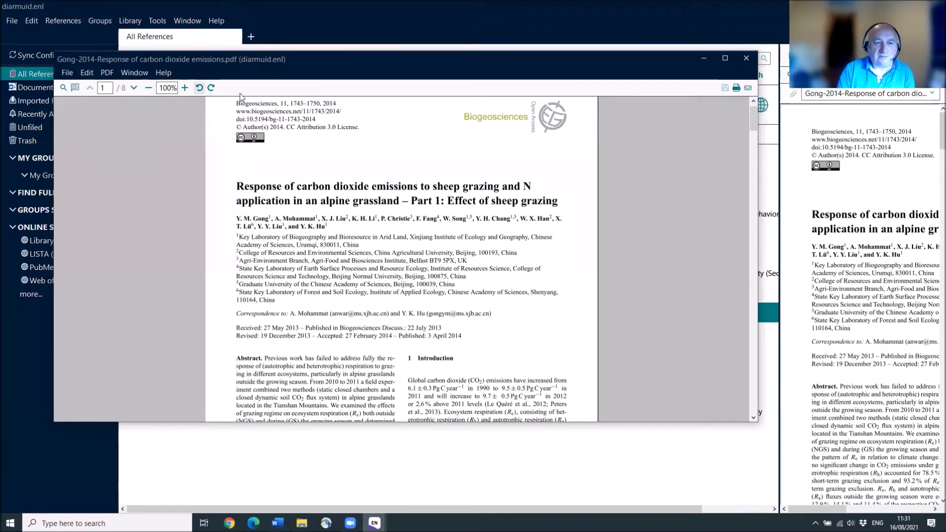
pyautogui.click(747, 59)
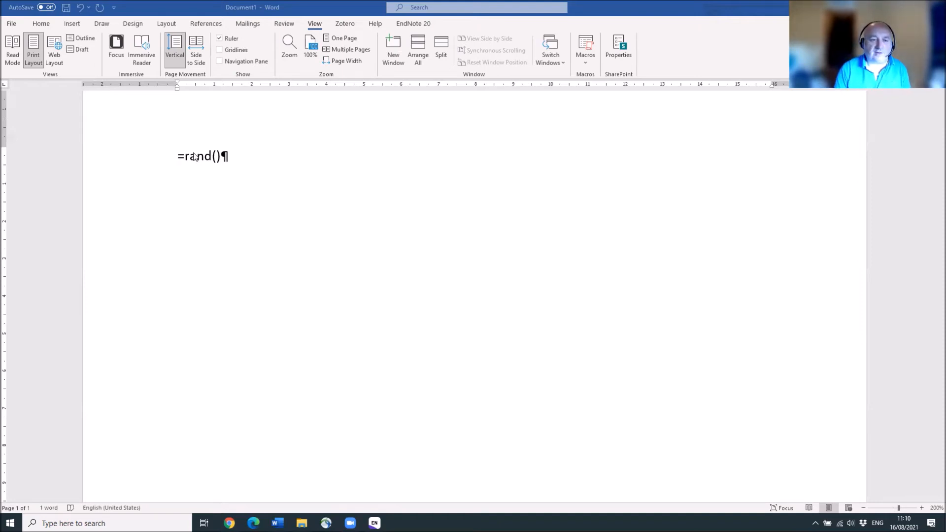
# Generate sample paragraphs in the Word document from the =rand() formula.
pyautogui.click(231, 162)
pyautogui.press('Return')
pyautogui.scroll(4, 389, 223)
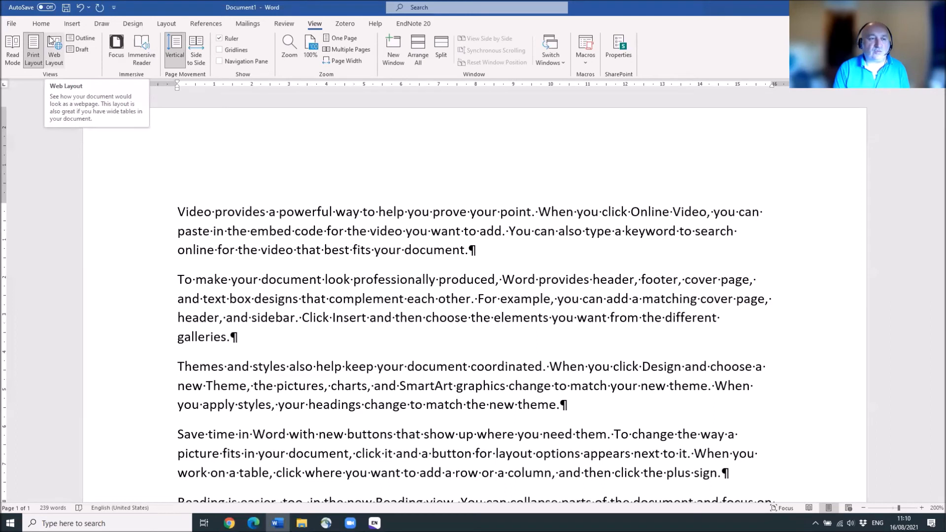
# Search the library for joyce and cite Emotional effects of reading excerpts and James Joyce in Zurich at the first paragraph's end.
pyautogui.click(417, 25)
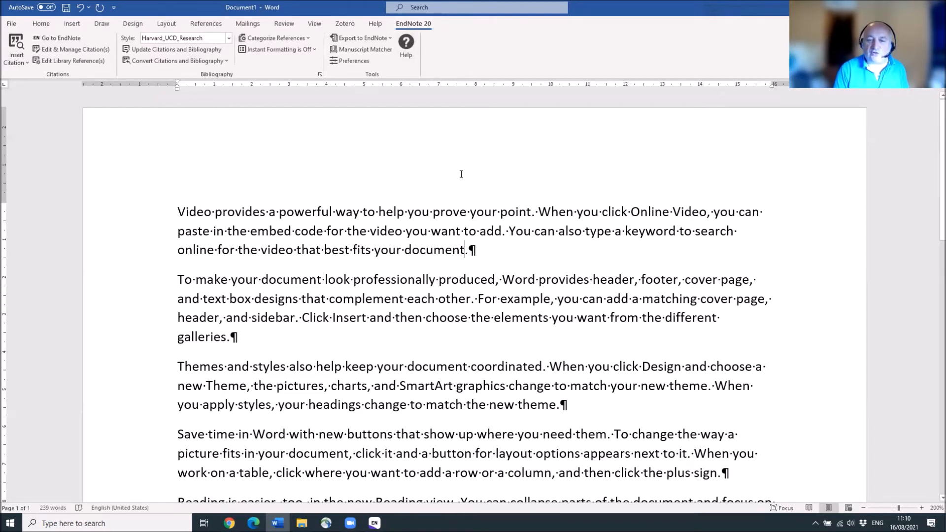
pyautogui.click(15, 44)
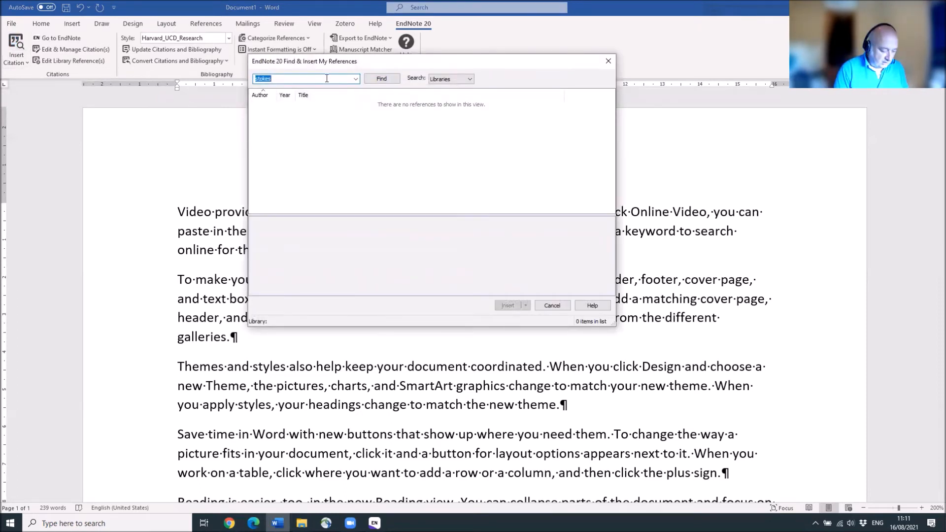
pyautogui.write('joyce')
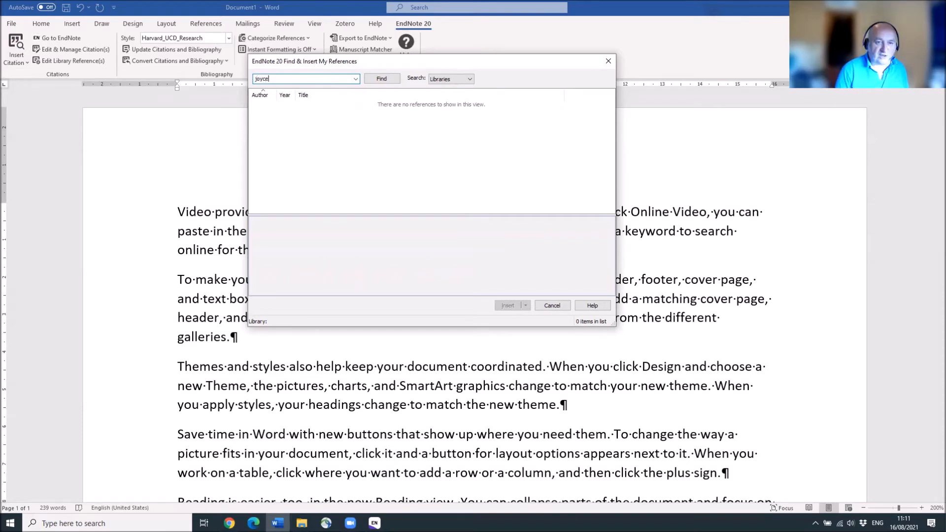
pyautogui.click(384, 81)
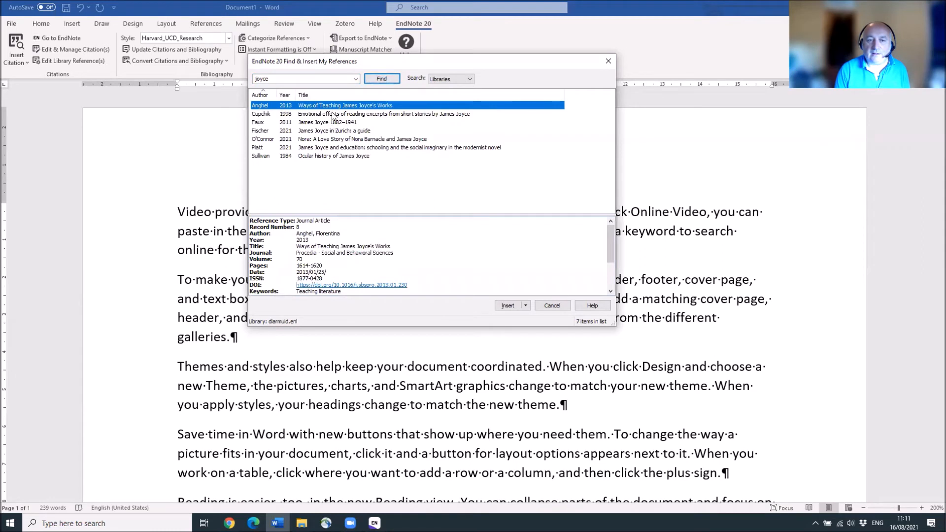
pyautogui.click(328, 132)
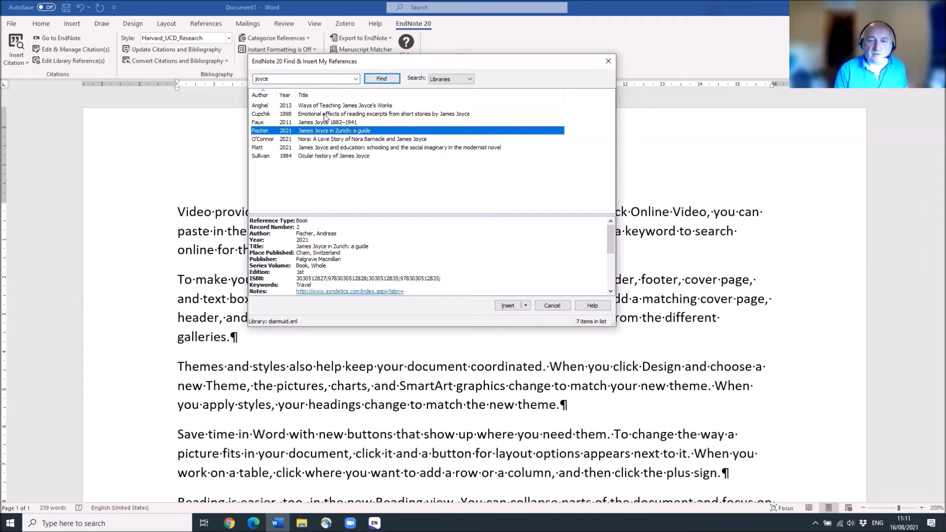
pyautogui.keyDown('ctrl'); pyautogui.click(325, 114); pyautogui.keyUp('ctrl')
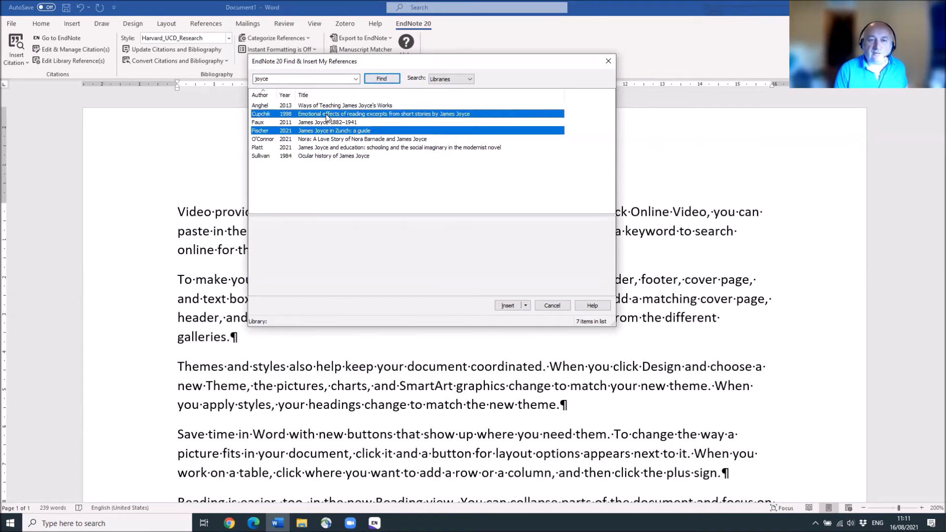
pyautogui.click(509, 306)
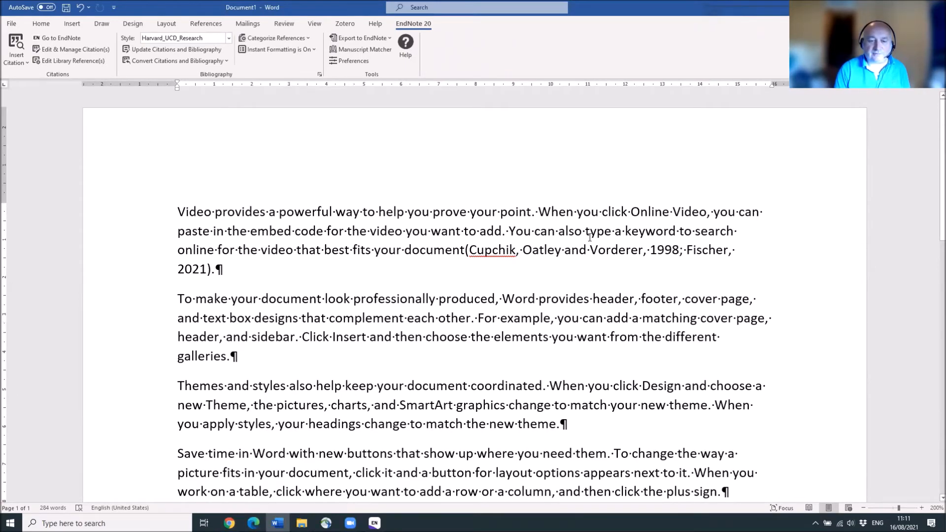
# Remove the 2021 James Joyce in Zurich reference from the combined citation in the first paragraph.
pyautogui.scroll(-8, 572, 271)
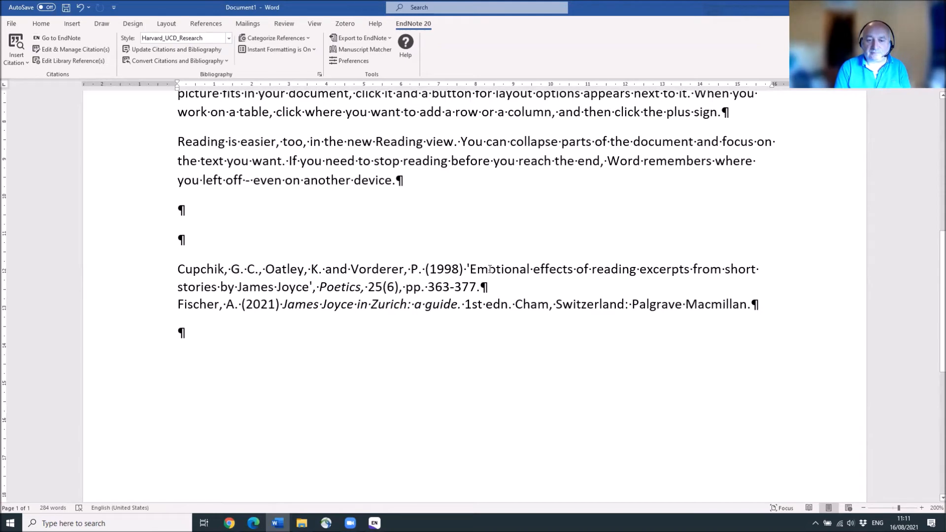
pyautogui.scroll(10, 490, 269)
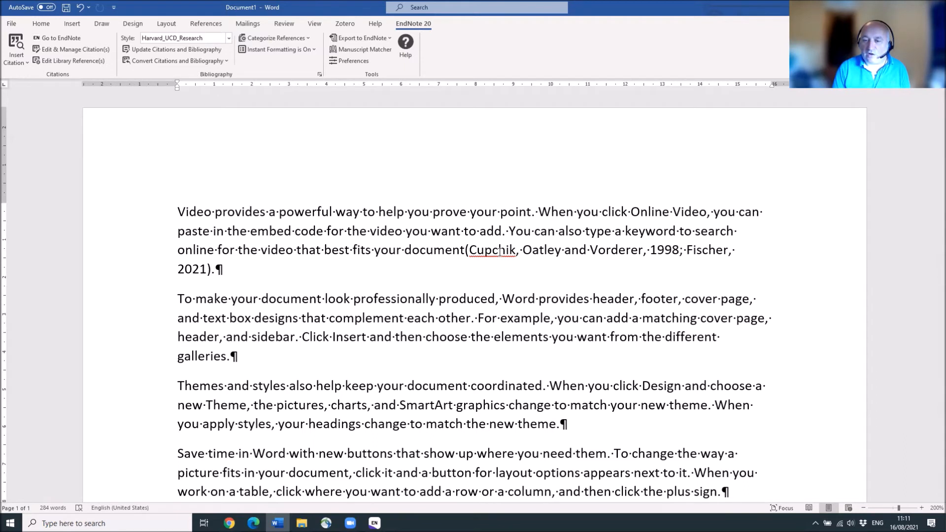
pyautogui.click(557, 251)
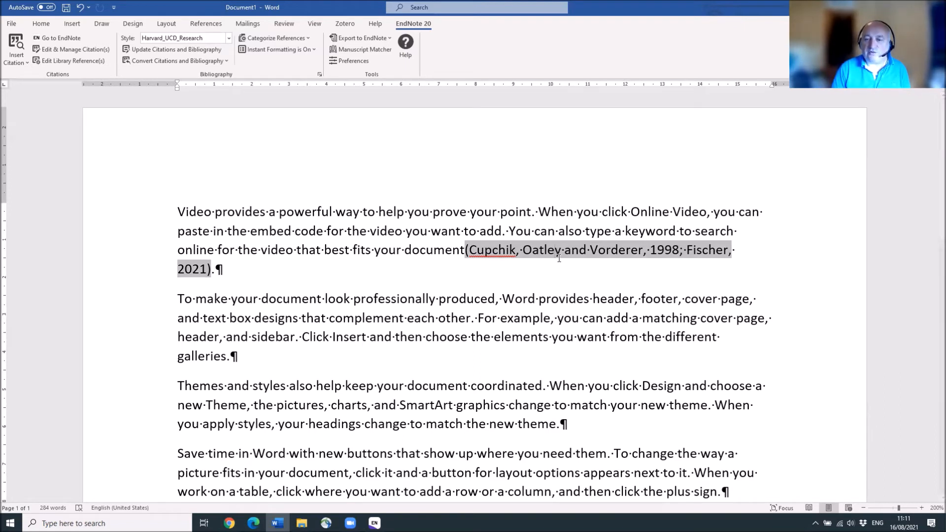
pyautogui.click(514, 287)
pyautogui.click(534, 251)
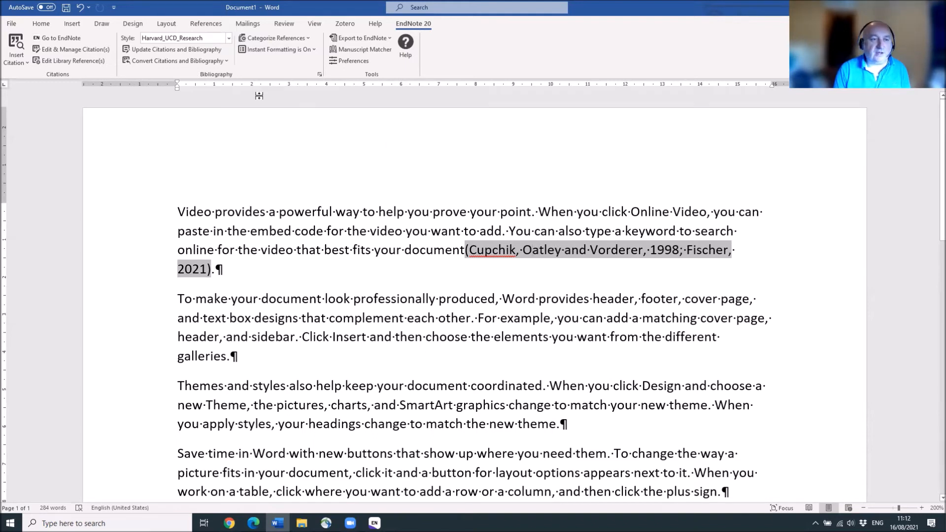
pyautogui.click(76, 50)
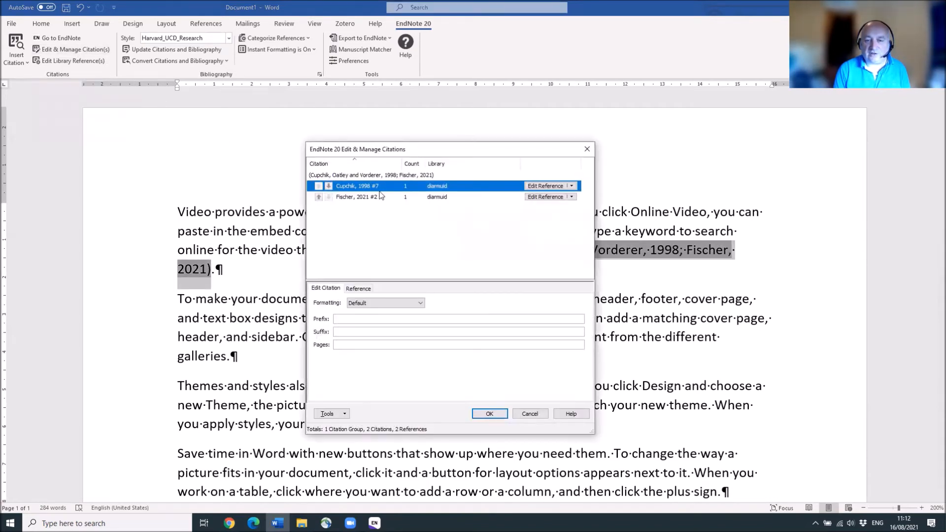
pyautogui.click(356, 198)
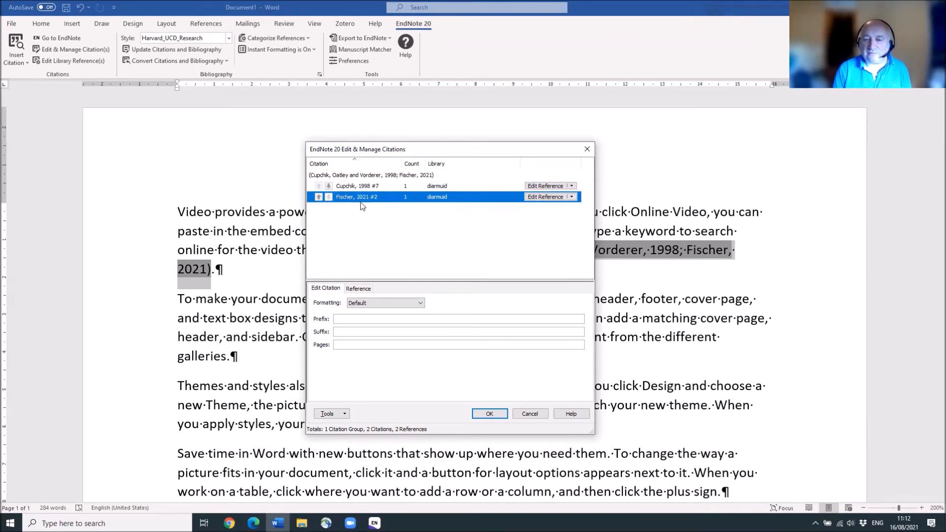
pyautogui.click(573, 197)
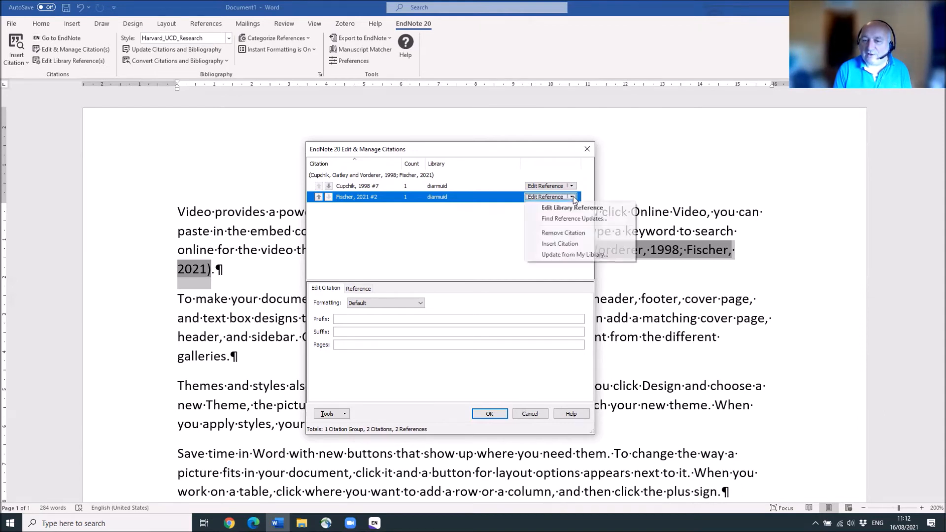
pyautogui.click(571, 233)
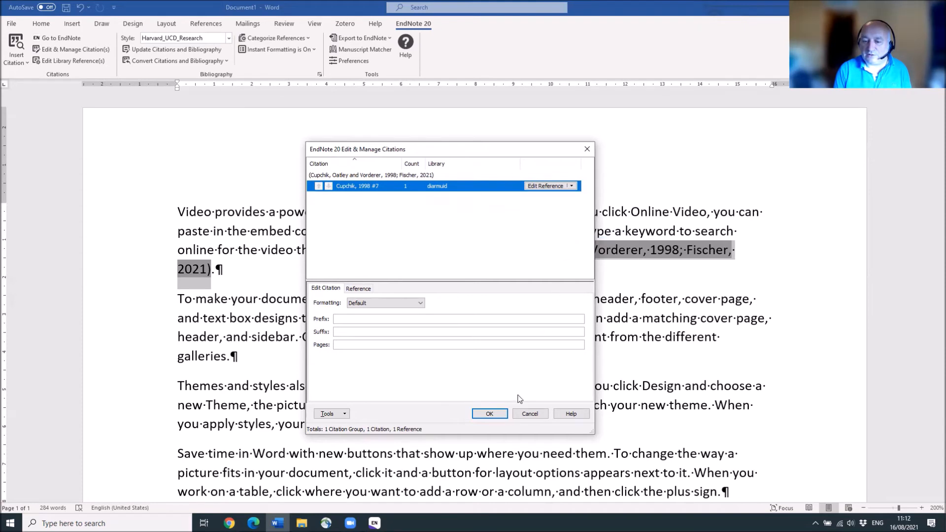
pyautogui.click(490, 413)
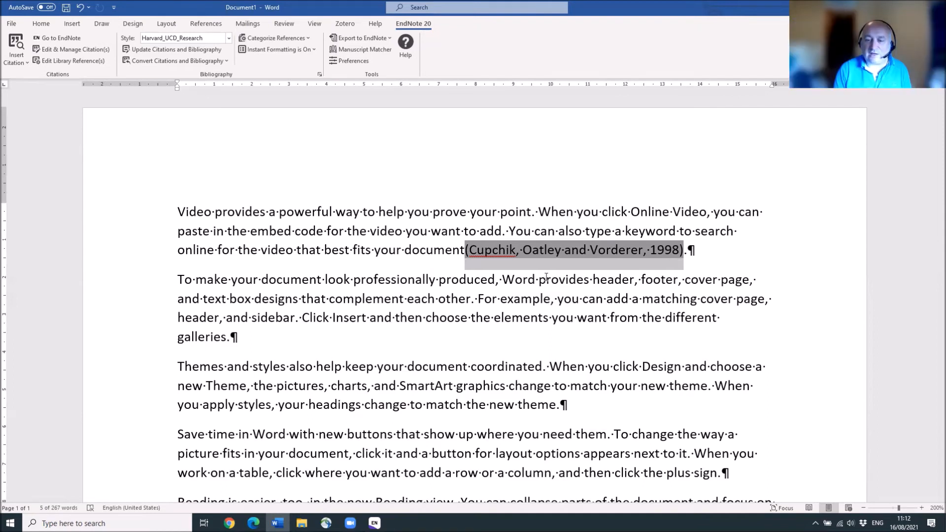
# Add the 2021 book James Joyce and education: schooling and the social imaginary to the existing citation in the first paragraph.
pyautogui.click(566, 250)
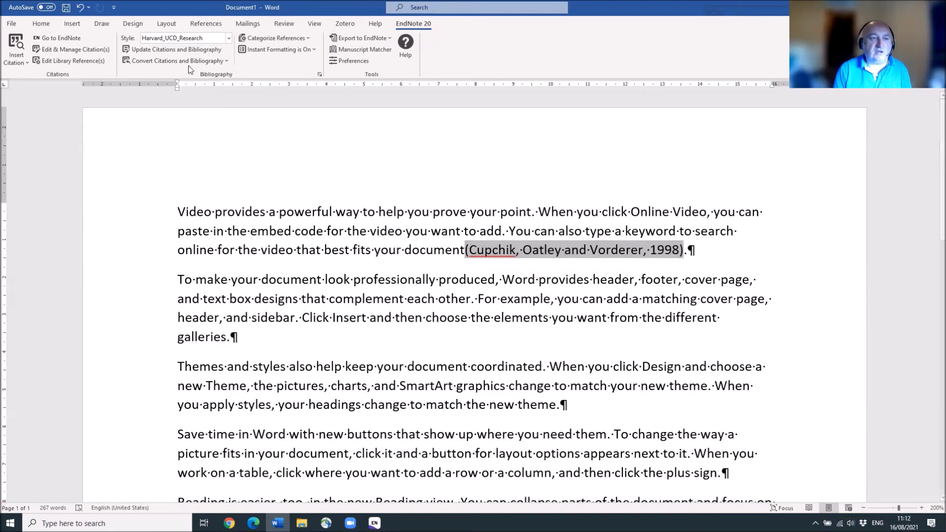
pyautogui.click(93, 52)
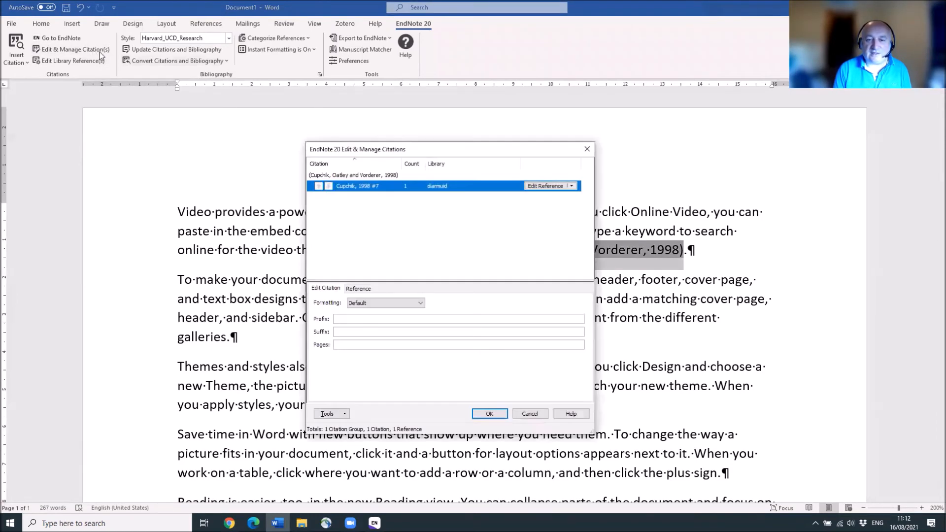
pyautogui.click(573, 186)
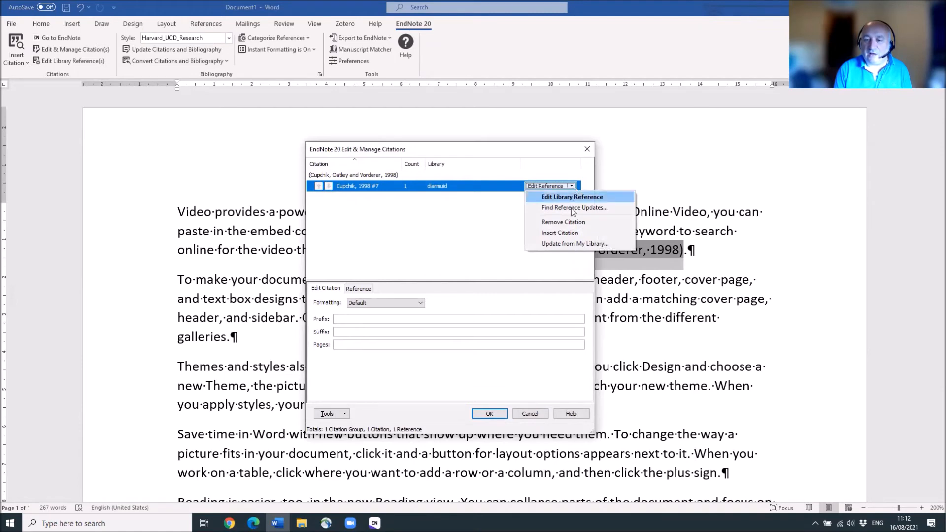
pyautogui.click(569, 234)
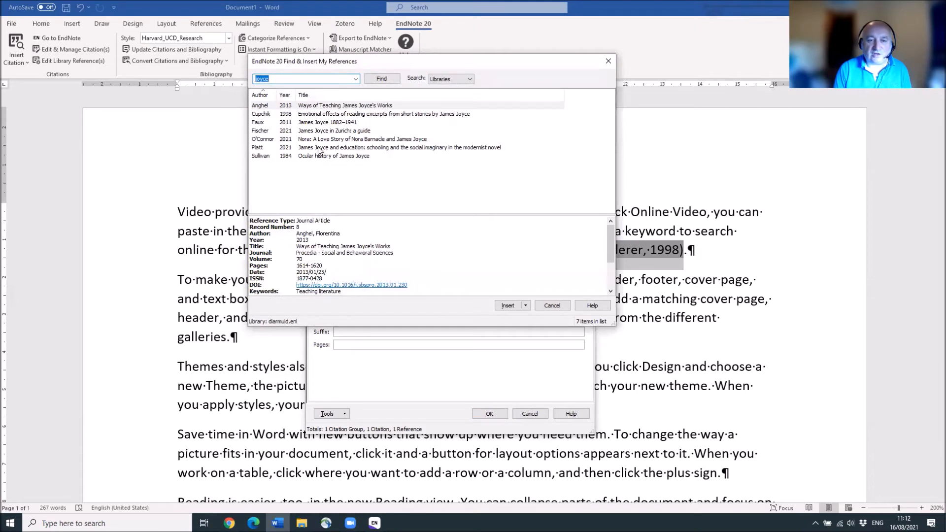
pyautogui.click(318, 147)
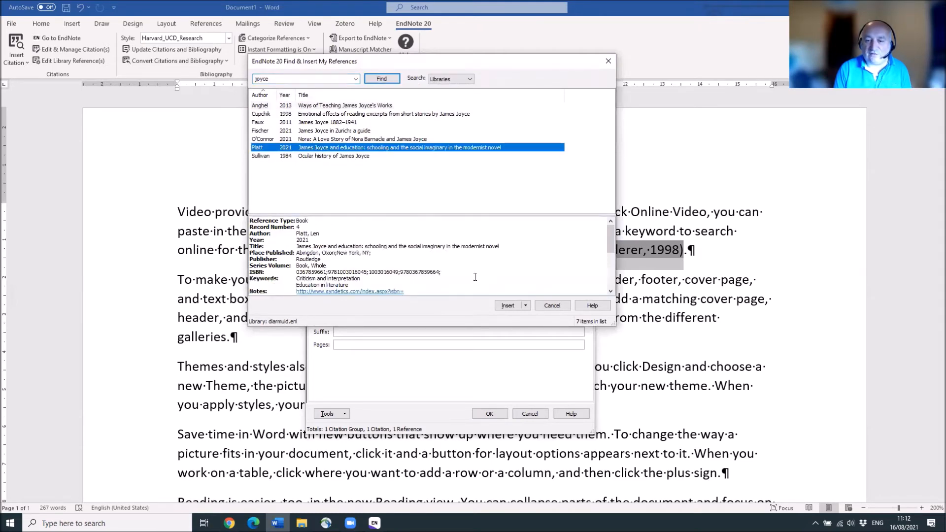
pyautogui.click(508, 306)
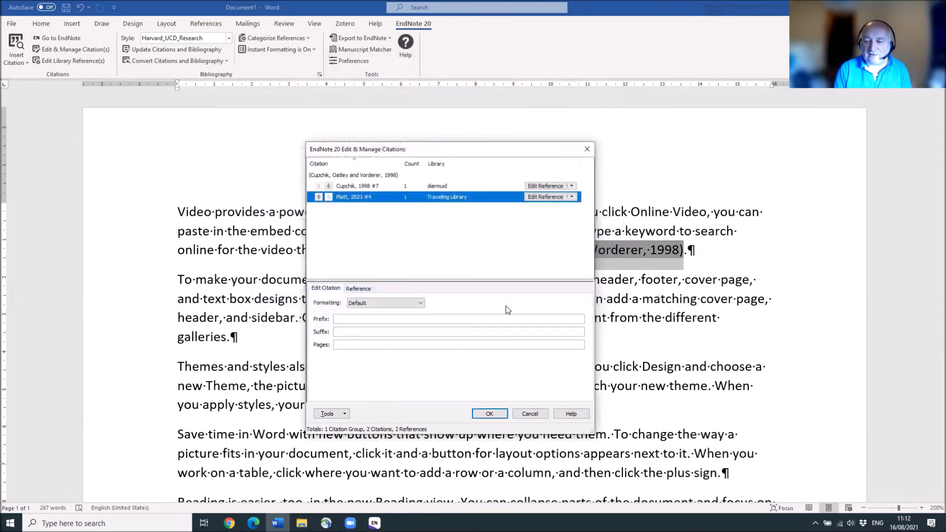
pyautogui.click(489, 413)
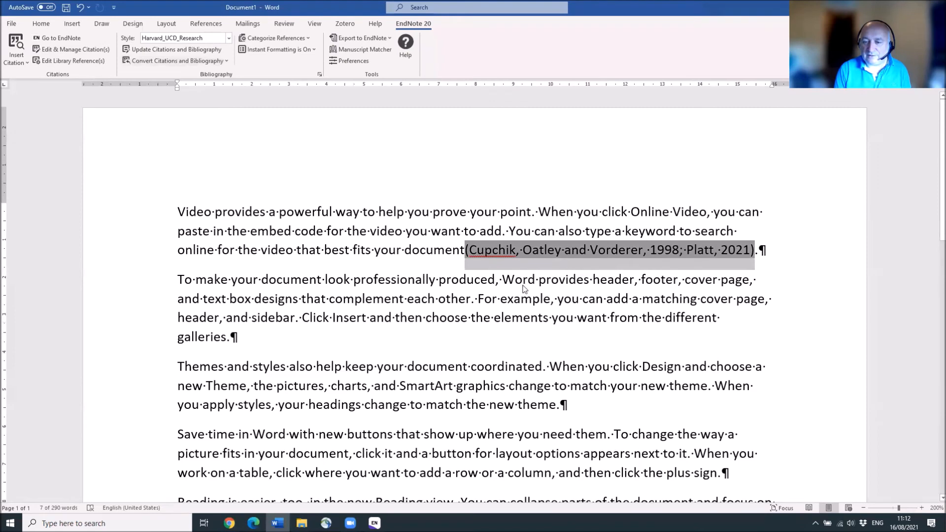
# Add the suffix ", p. 45" to the 1998 reference in the first paragraph's citation.
pyautogui.scroll(-10, 517, 247)
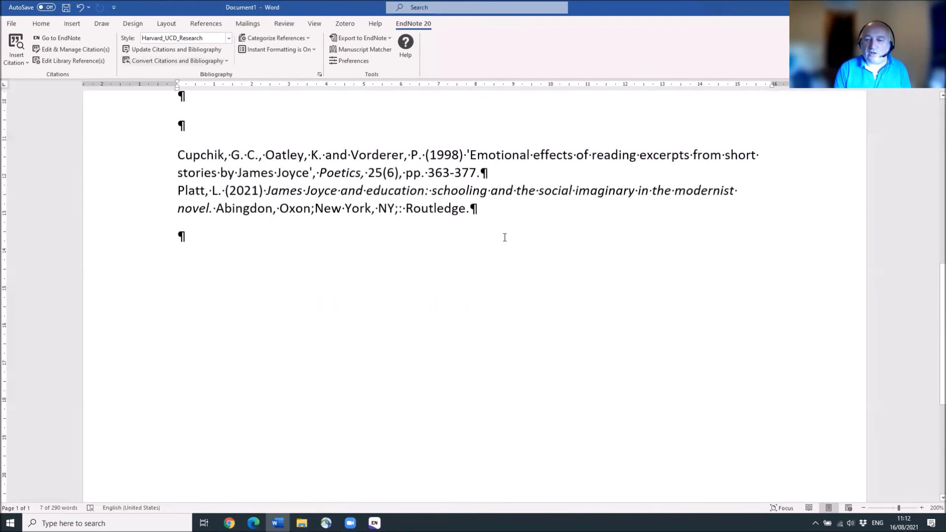
pyautogui.scroll(3, 442, 226)
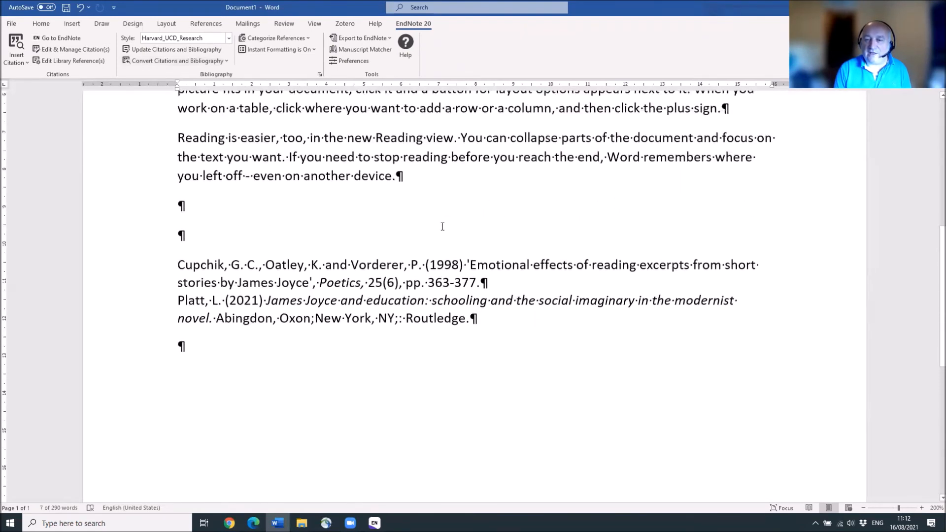
pyautogui.scroll(1, 442, 227)
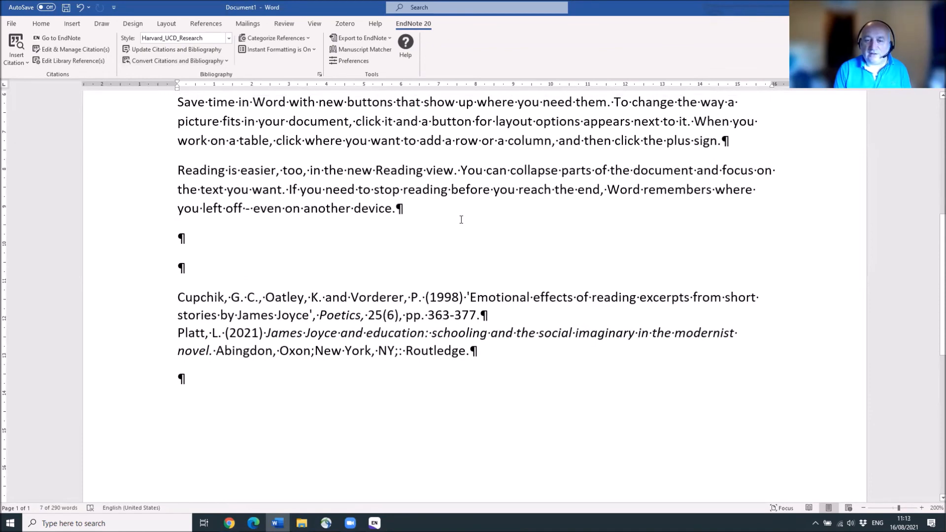
pyautogui.scroll(6, 461, 219)
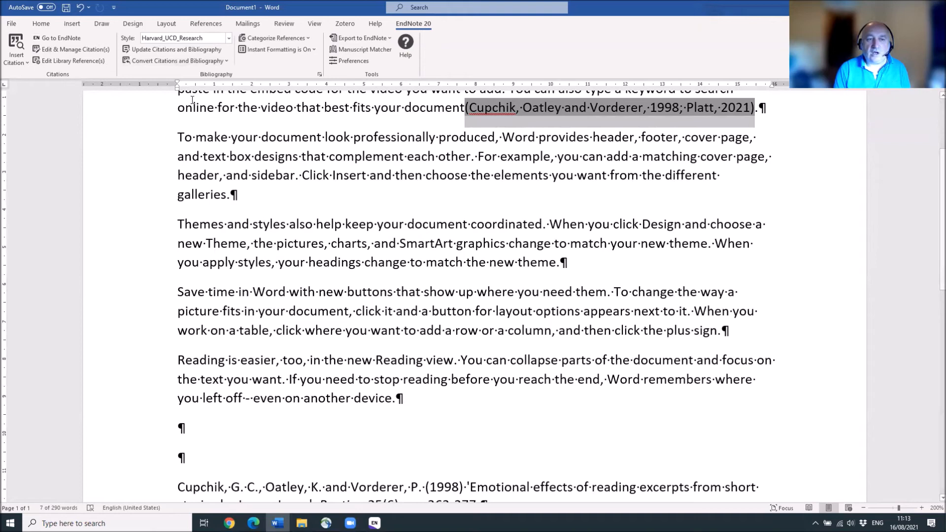
pyautogui.scroll(3, 289, 126)
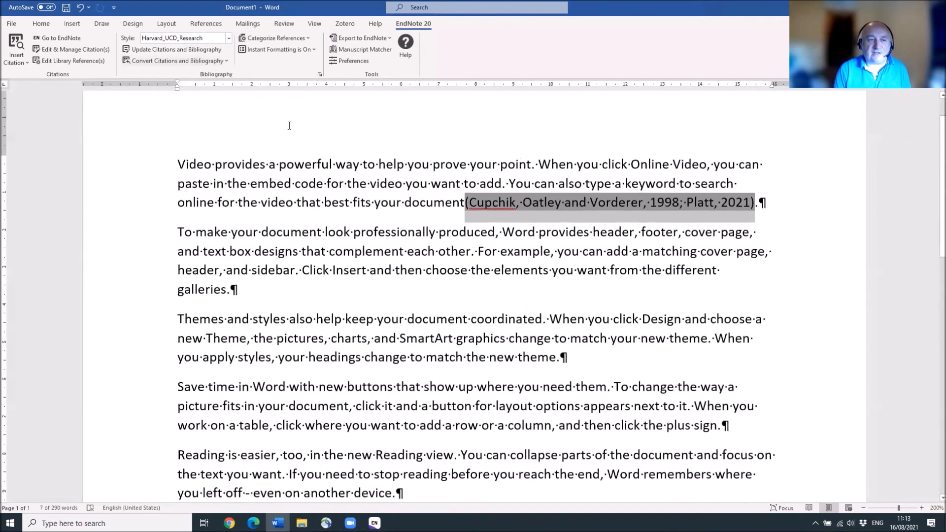
pyautogui.click(69, 49)
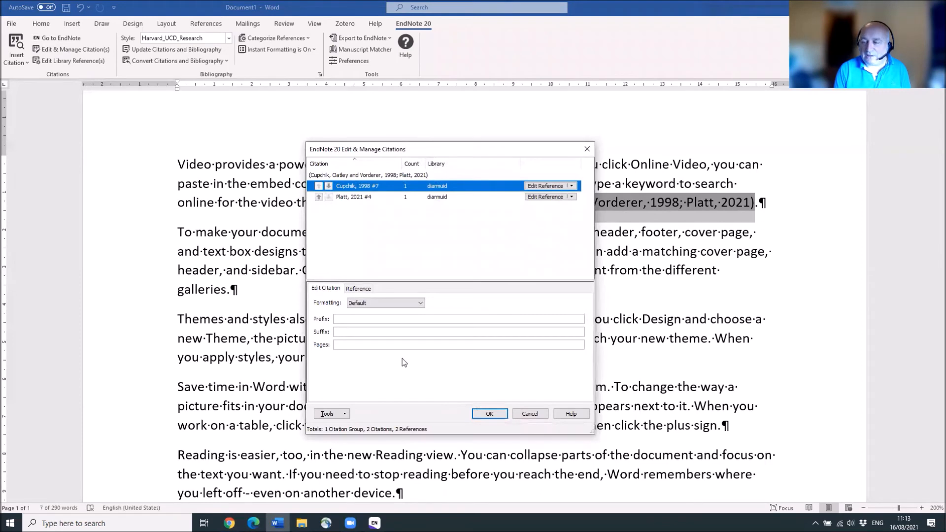
pyautogui.click(348, 331)
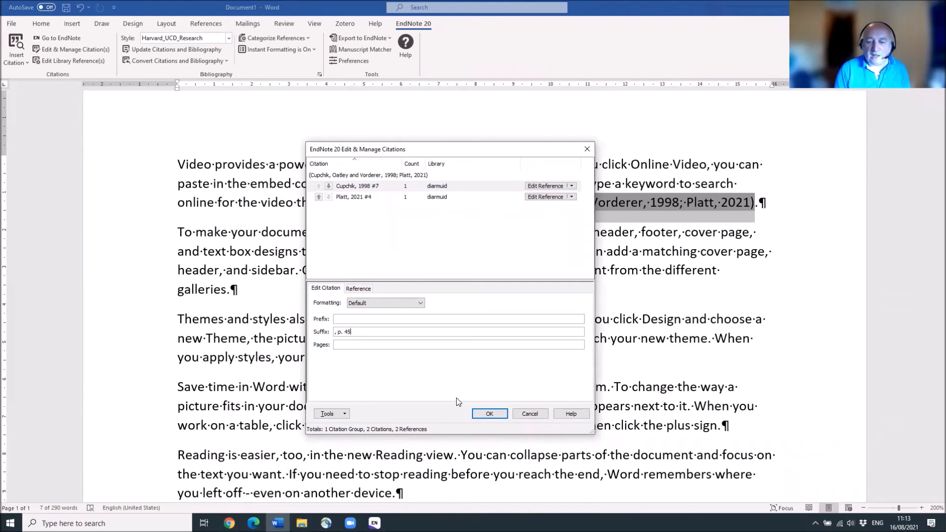
pyautogui.click(490, 413)
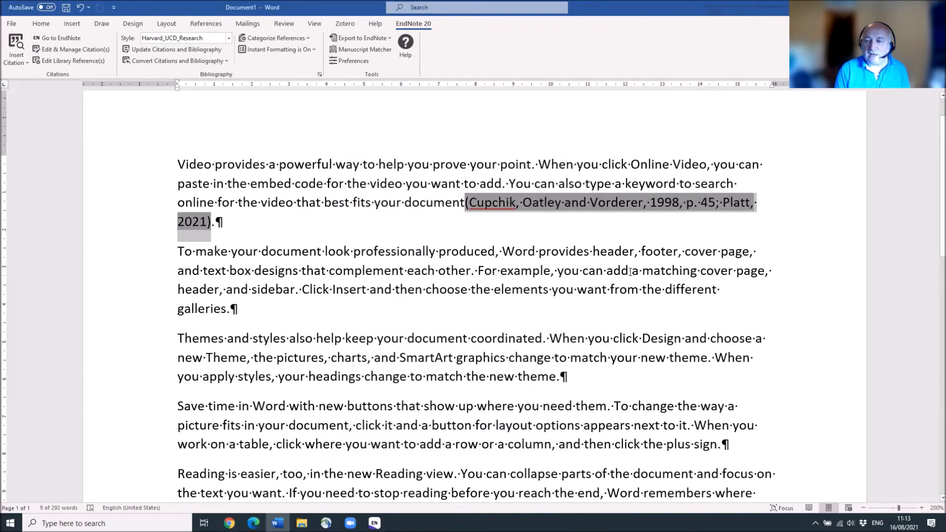
pyautogui.moveTo(680, 204); pyautogui.dragTo(715, 203)
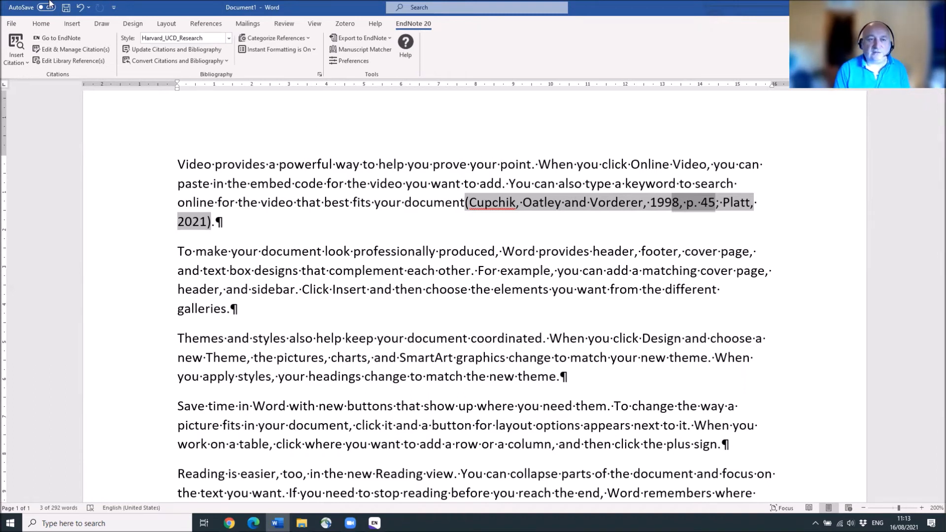
# Switch the document's citation style to Harvard UCD, picking it from the full list of EndNote 20 styles.
pyautogui.click(187, 37)
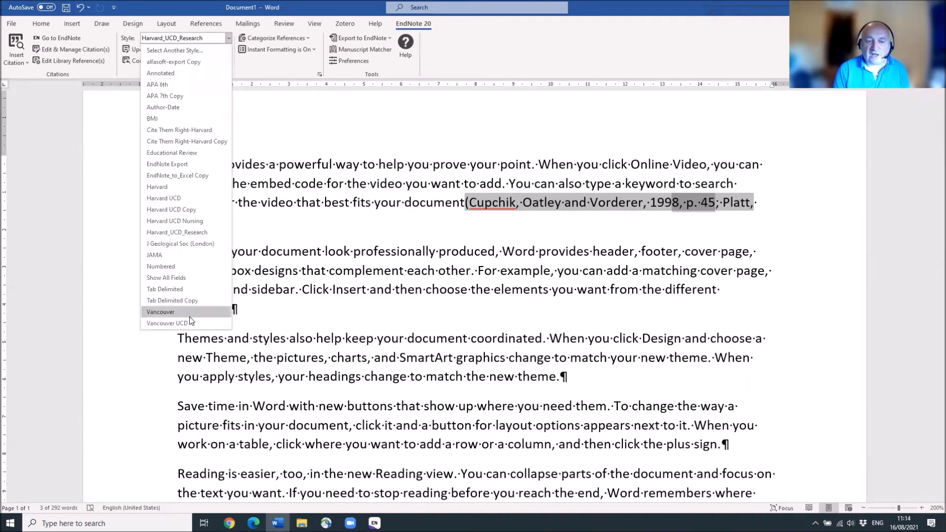
pyautogui.click(192, 51)
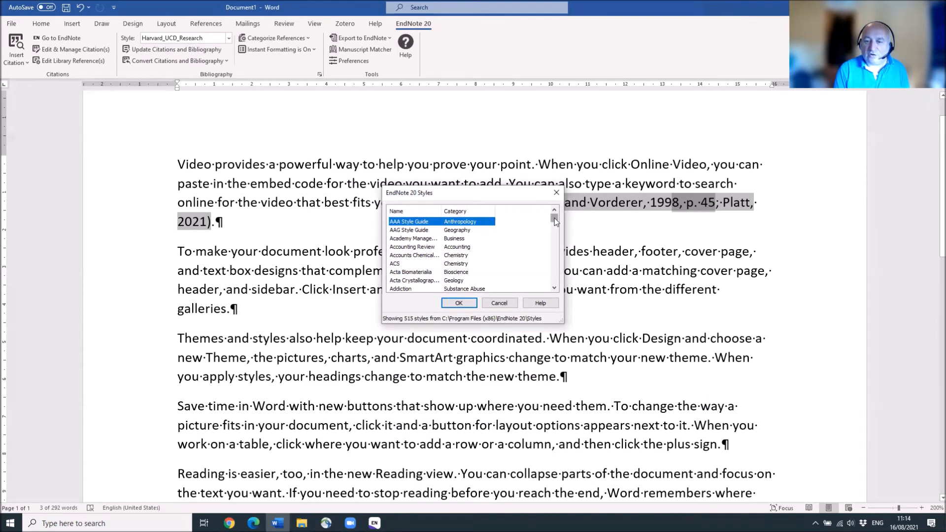
pyautogui.moveTo(555, 218)
pyautogui.mouseDown()
pyautogui.moveTo(554, 229)
pyautogui.moveTo(552, 214)
pyautogui.mouseUp()
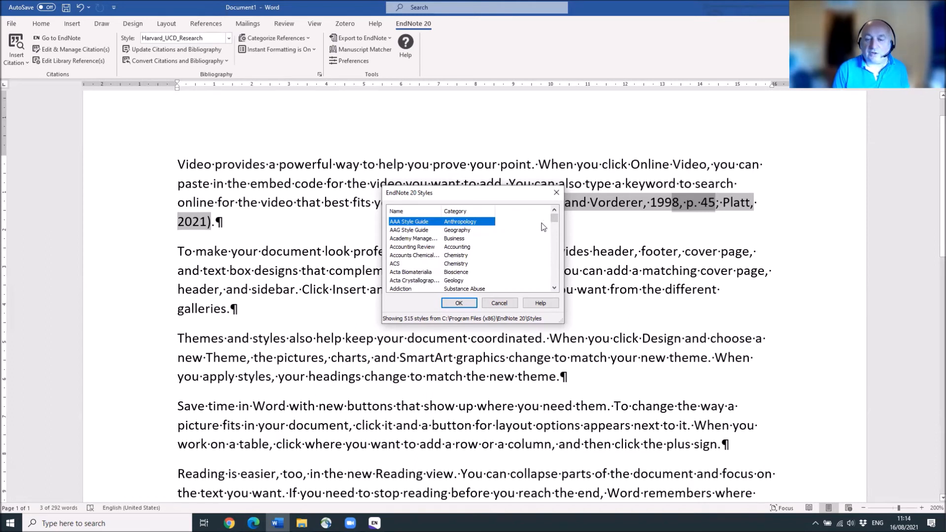
pyautogui.press('h')
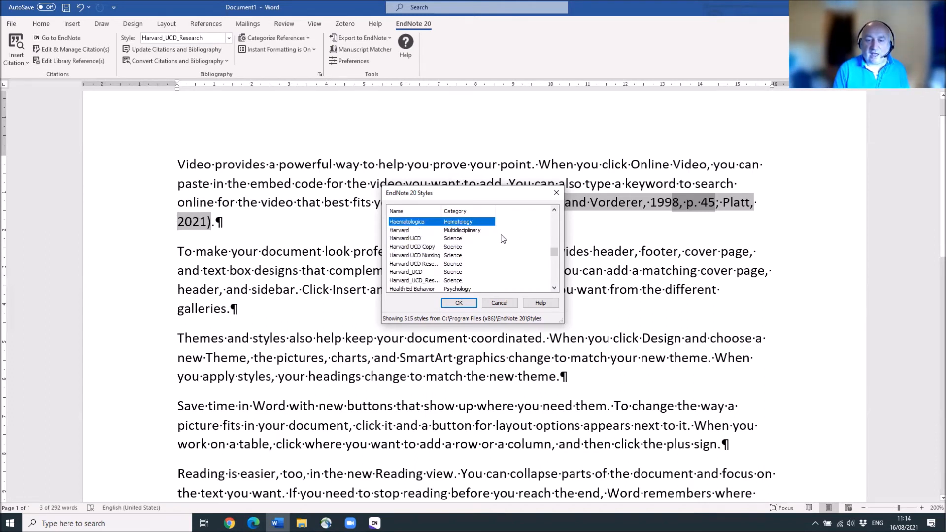
pyautogui.click(410, 240)
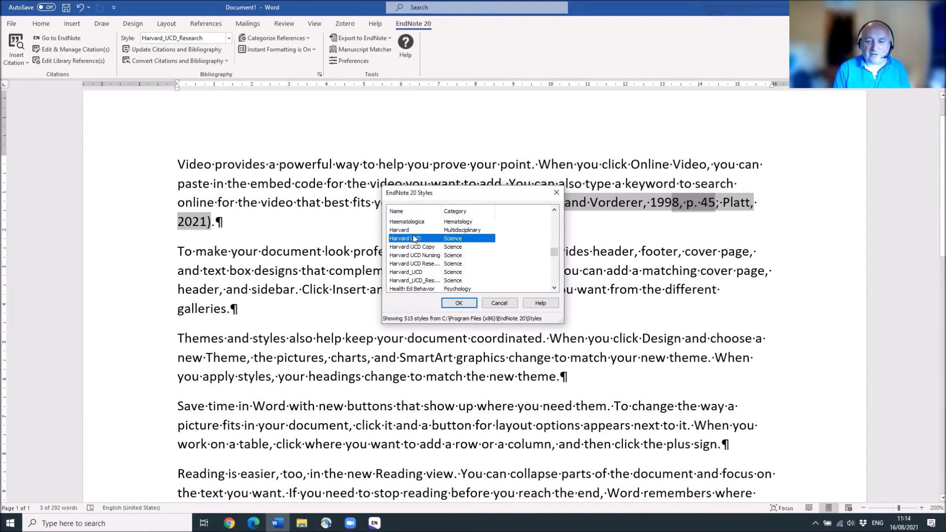
pyautogui.click(459, 304)
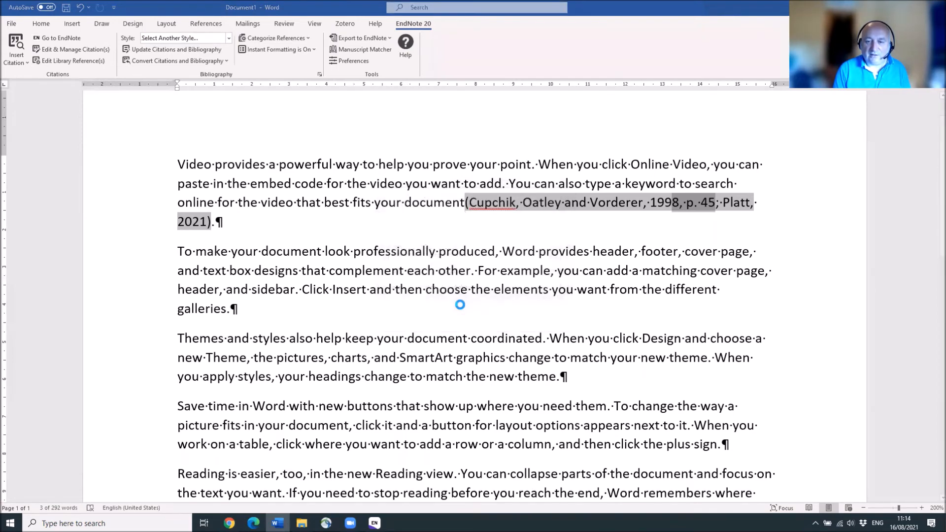
pyautogui.scroll(-8, 461, 301)
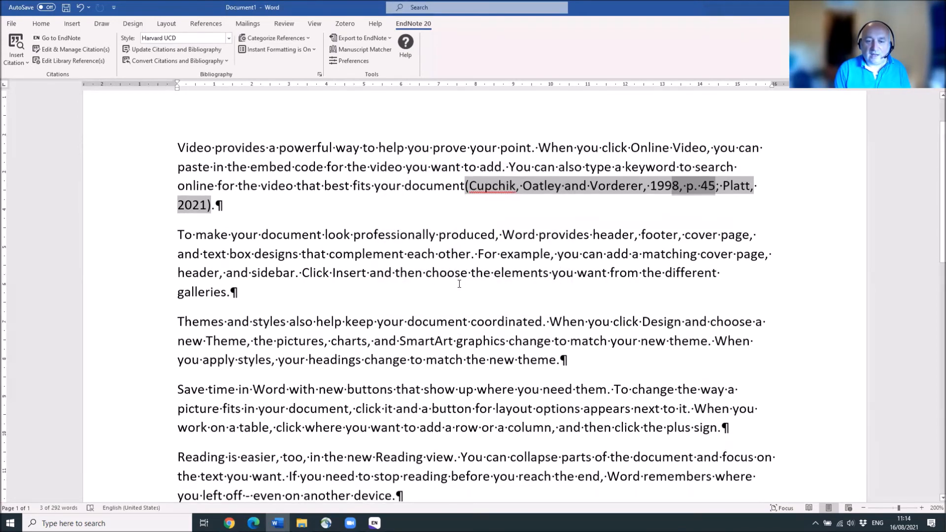
pyautogui.scroll(8, 459, 284)
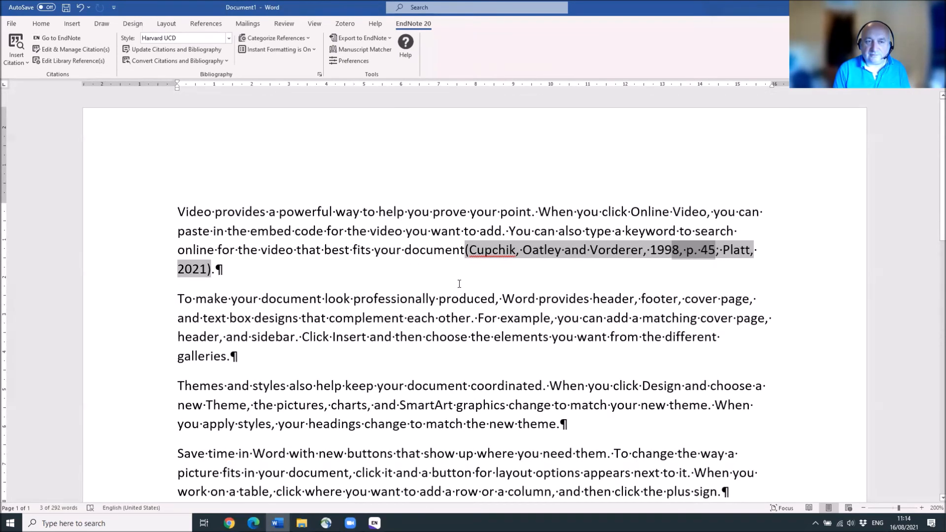
# Convert the document's citations and bibliography to unformatted citations and check the text through to its end.
pyautogui.click(213, 61)
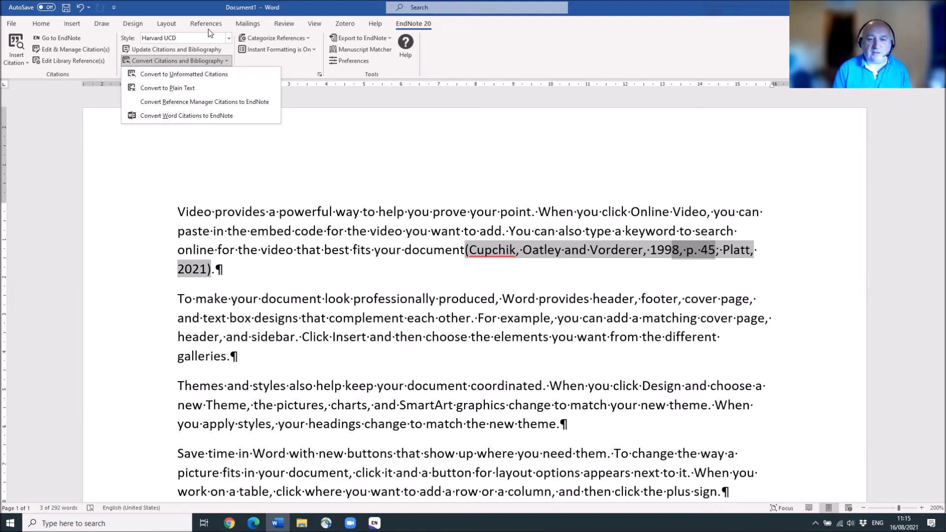
pyautogui.click(244, 189)
pyautogui.click(192, 211)
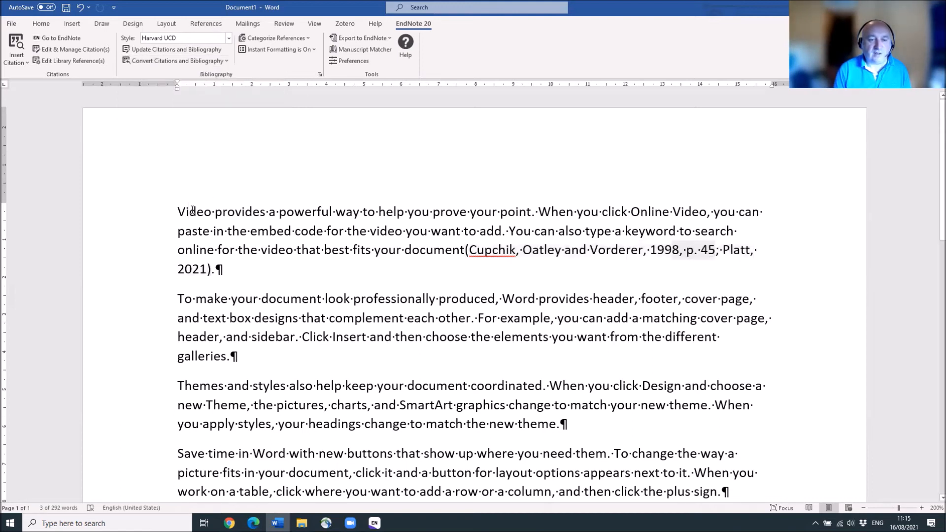
pyautogui.click(217, 61)
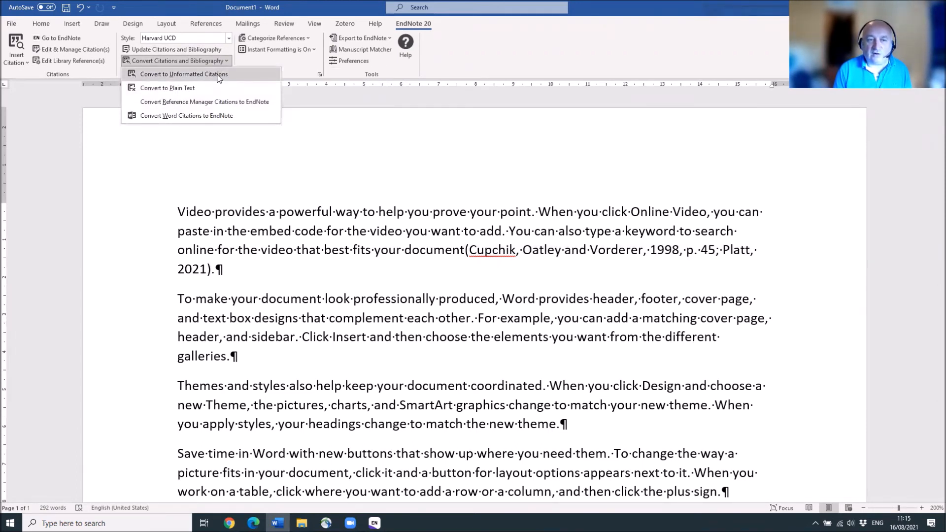
pyautogui.click(218, 76)
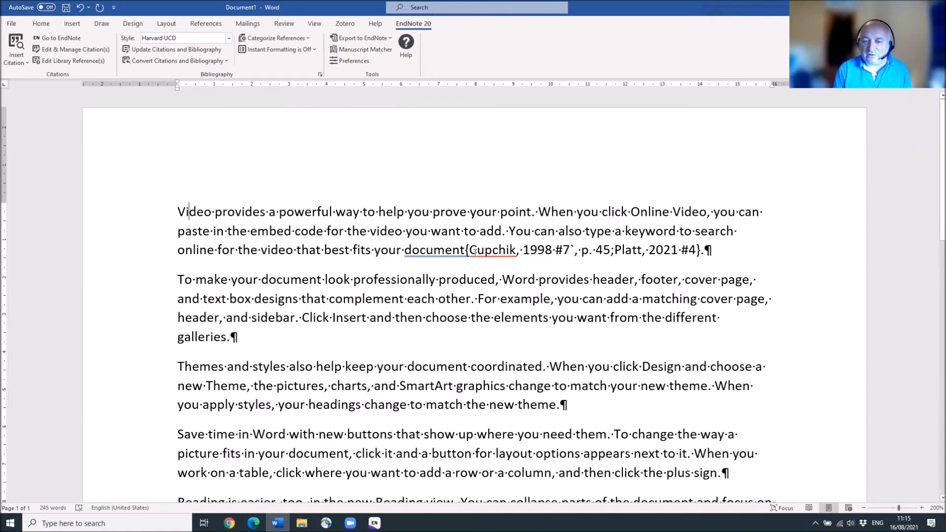
pyautogui.scroll(-5, 347, 266)
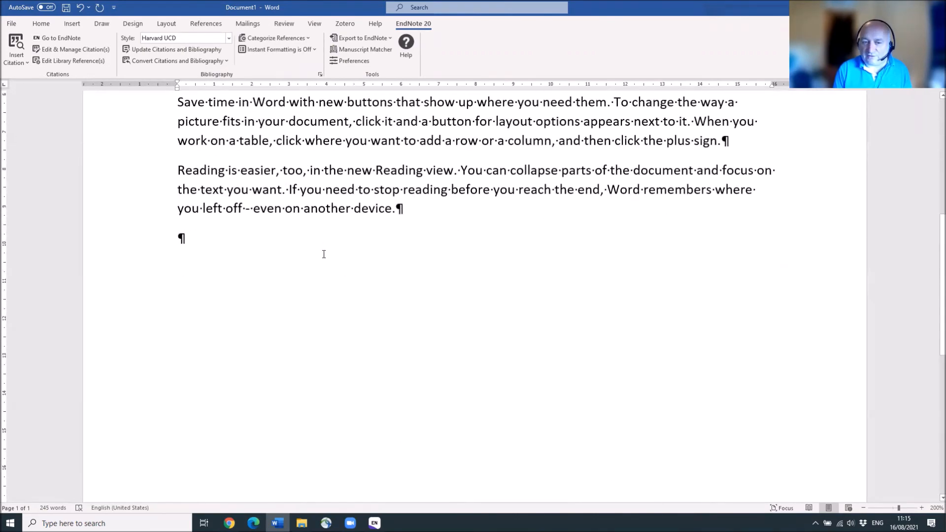
pyautogui.scroll(5, 323, 254)
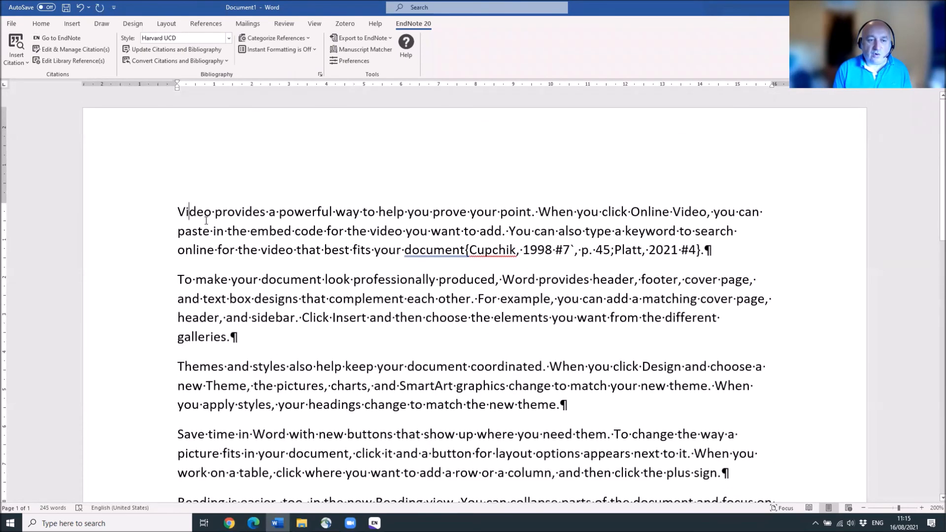
# Update citations and bibliography to reformat the temporary citations in the Harvard UCD style, and check the reference list.
pyautogui.click(178, 210)
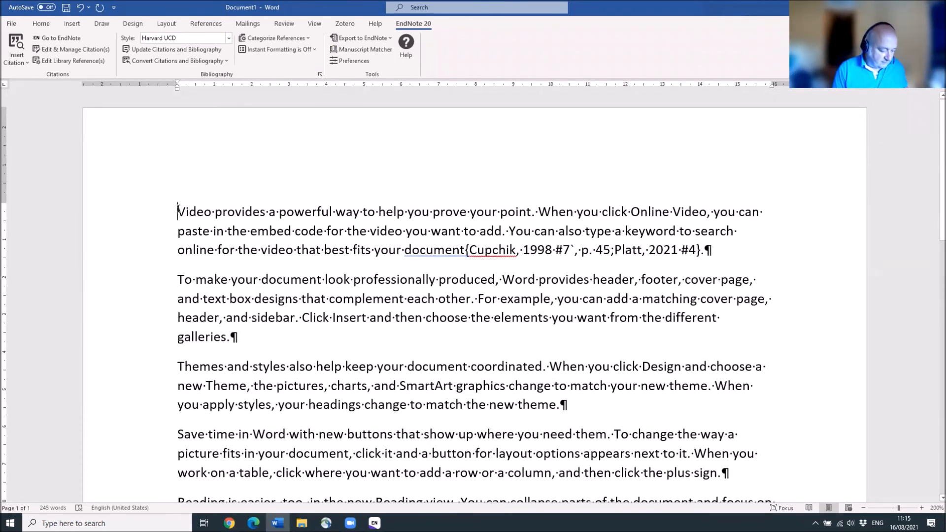
pyautogui.hotkey('ctrl', 'a')
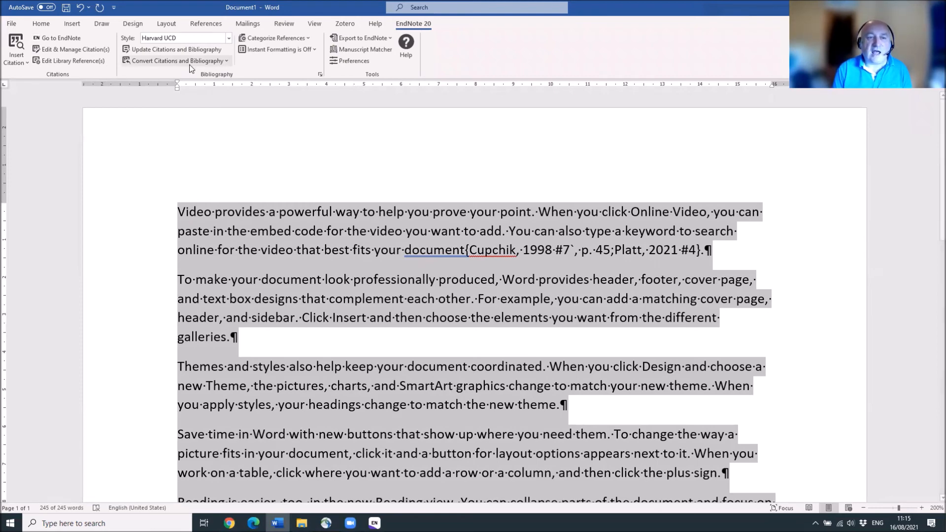
pyautogui.click(242, 211)
pyautogui.click(197, 52)
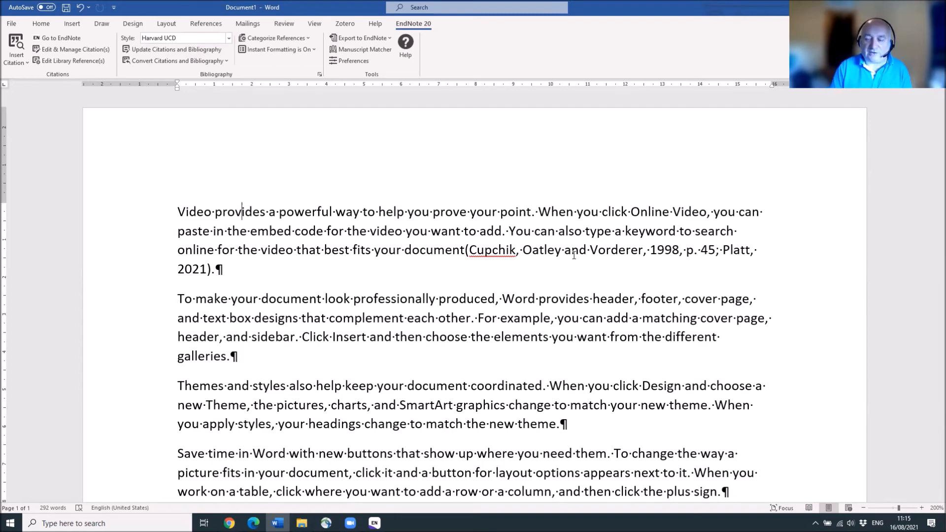
pyautogui.scroll(-1, 585, 241)
pyautogui.scroll(-8, 585, 241)
pyautogui.scroll(4, 463, 191)
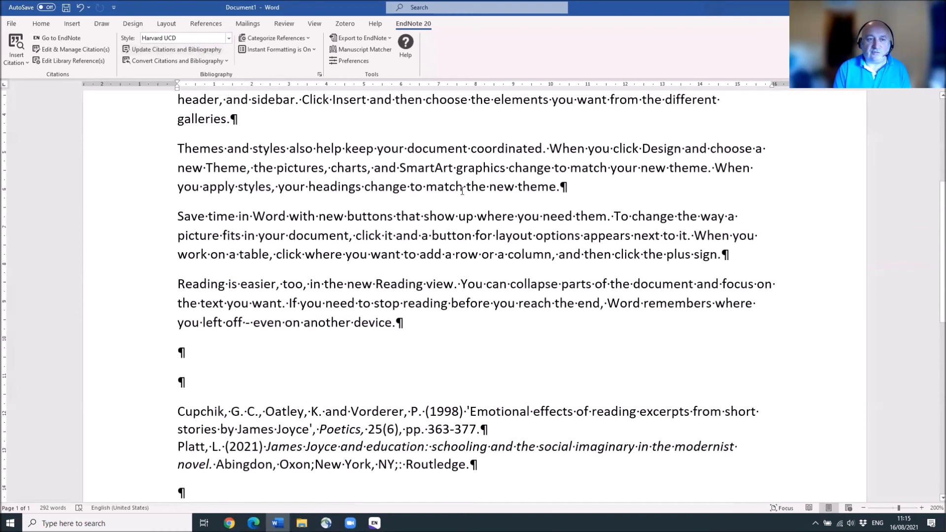
# Convert the citations and bibliography to plain text, first saving the original in the Documents folder under the suggested file name.
pyautogui.click(211, 61)
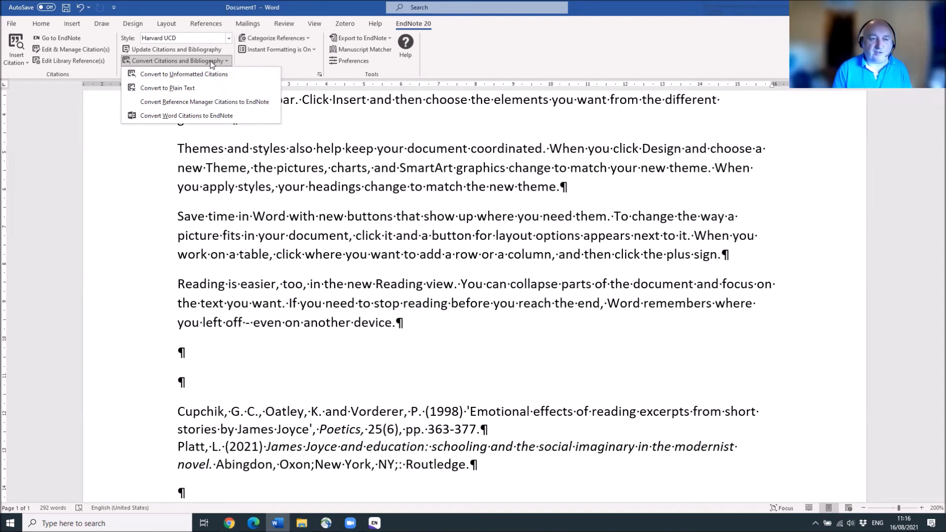
pyautogui.click(186, 89)
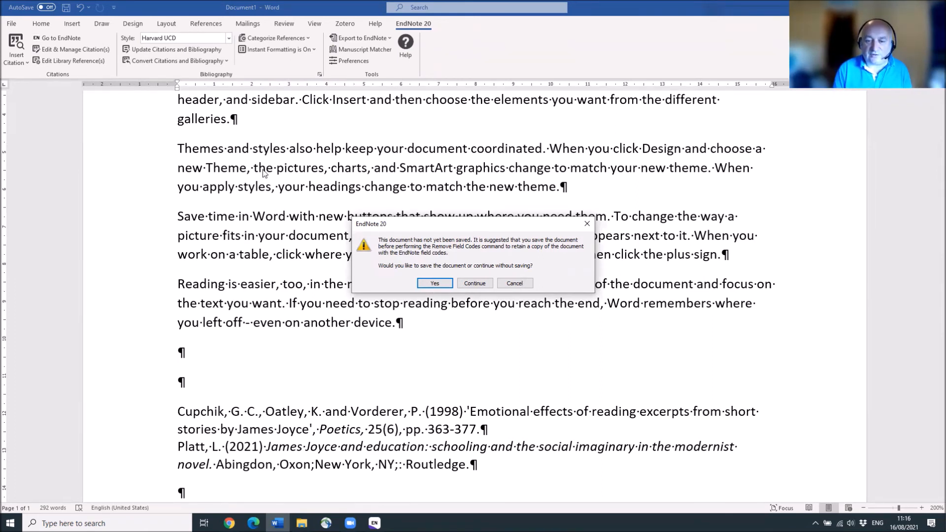
pyautogui.click(421, 283)
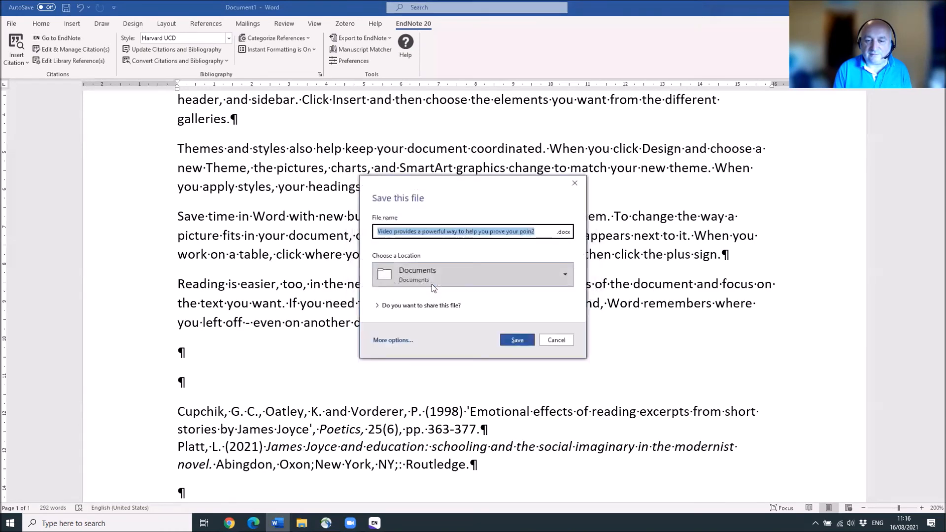
pyautogui.click(525, 345)
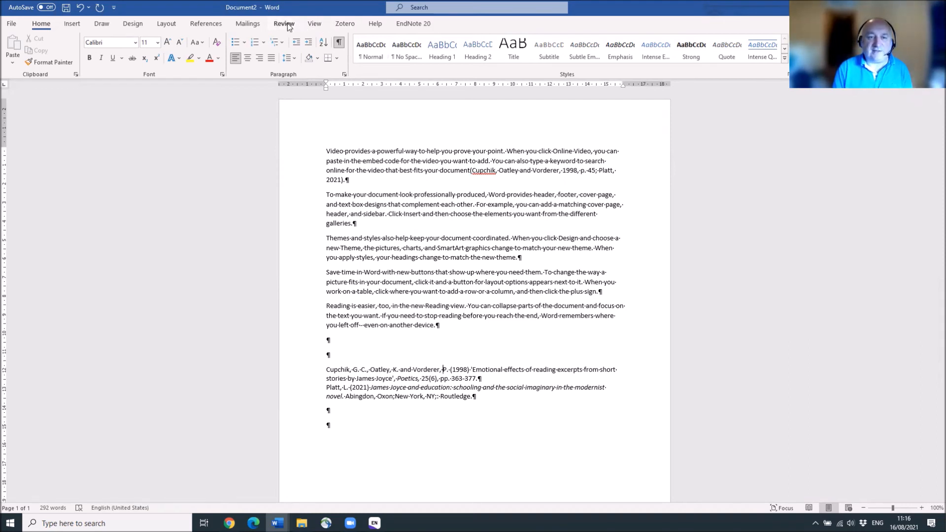
# Zoom the plain-text copy to 200% and look over its in-text citation and the rest of the document.
pyautogui.click(319, 24)
pyautogui.click(290, 47)
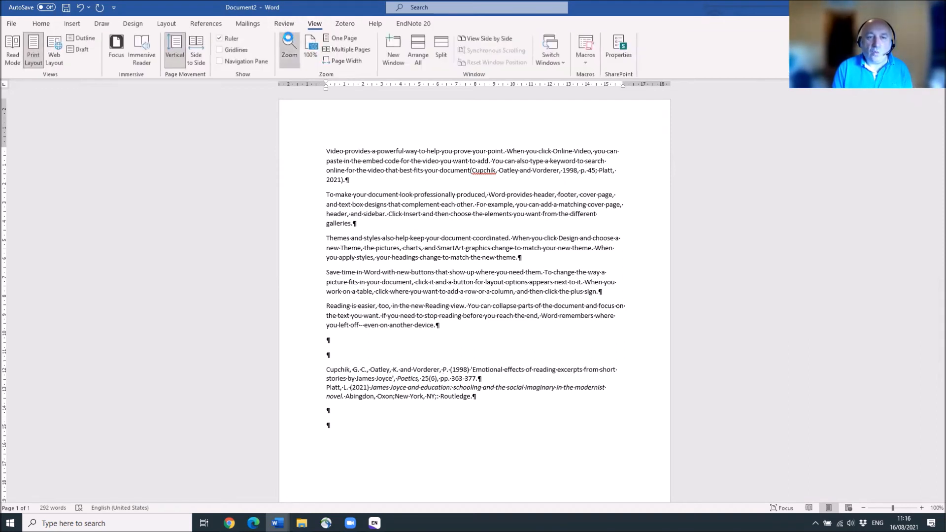
pyautogui.click(411, 233)
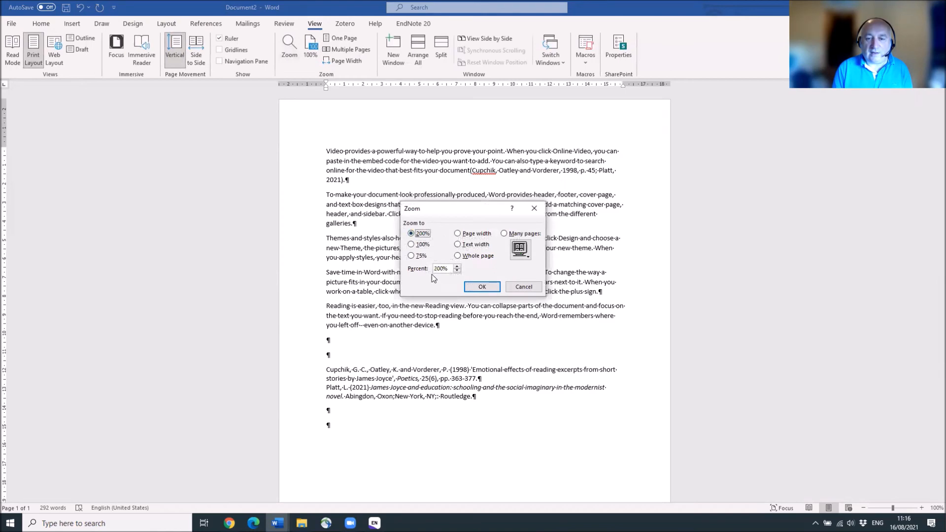
pyautogui.click(472, 290)
pyautogui.scroll(4, 575, 189)
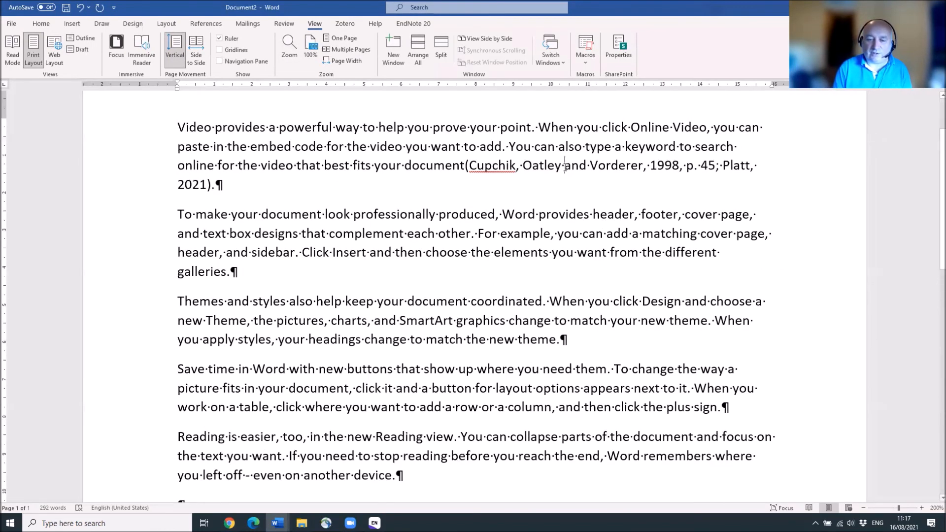
pyautogui.scroll(-5, 571, 184)
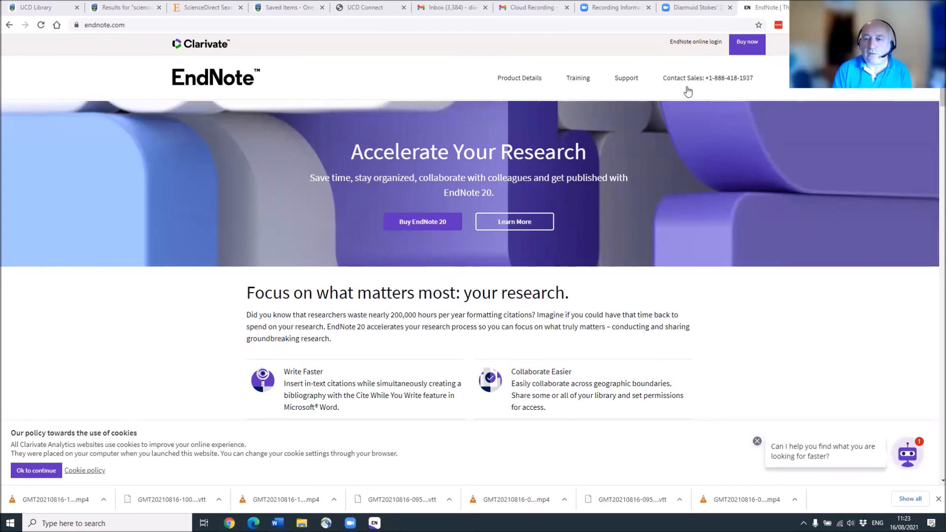
# On endnote.com in Chrome, go through the support site's downloads page to the output styles finder.
pyautogui.click(626, 79)
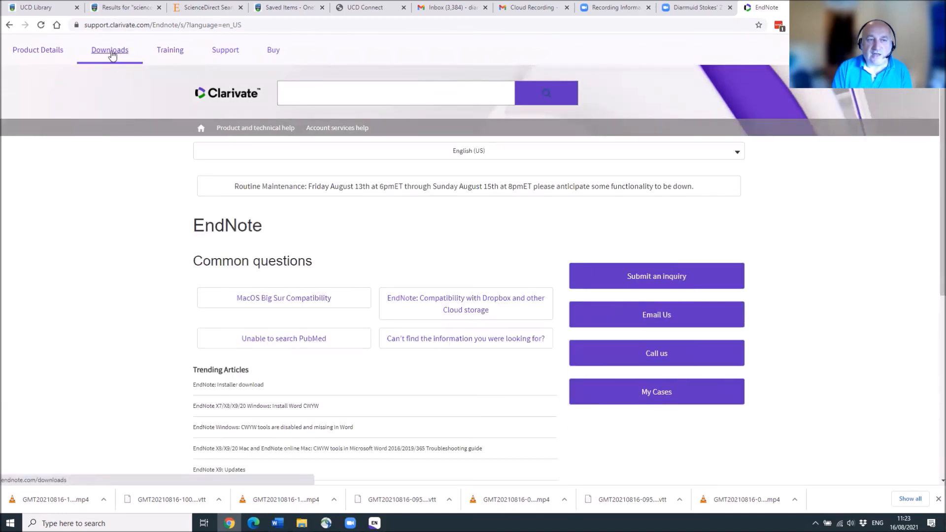
pyautogui.click(111, 55)
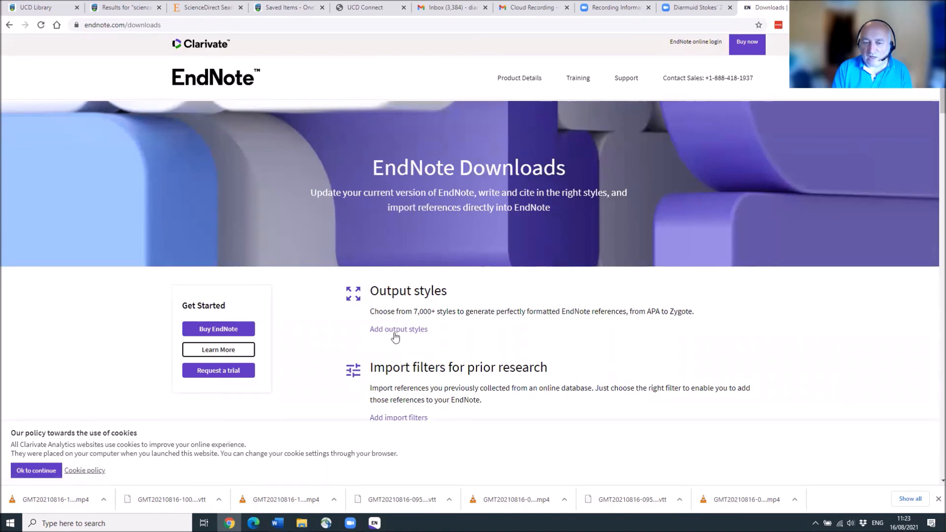
pyautogui.click(399, 334)
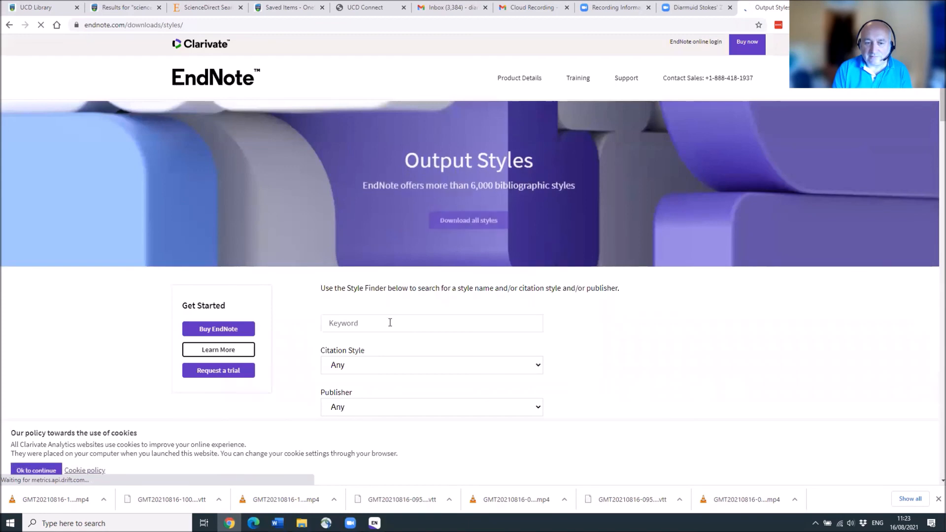
# Search the output styles finder for vancouver, leaving citation style and publisher at Any.
pyautogui.scroll(-1, 384, 323)
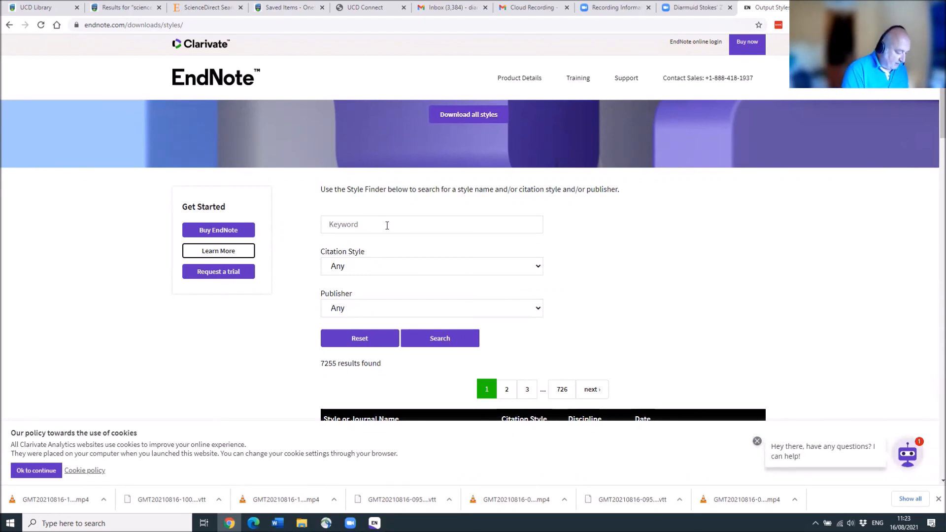
pyautogui.write('vancouver')
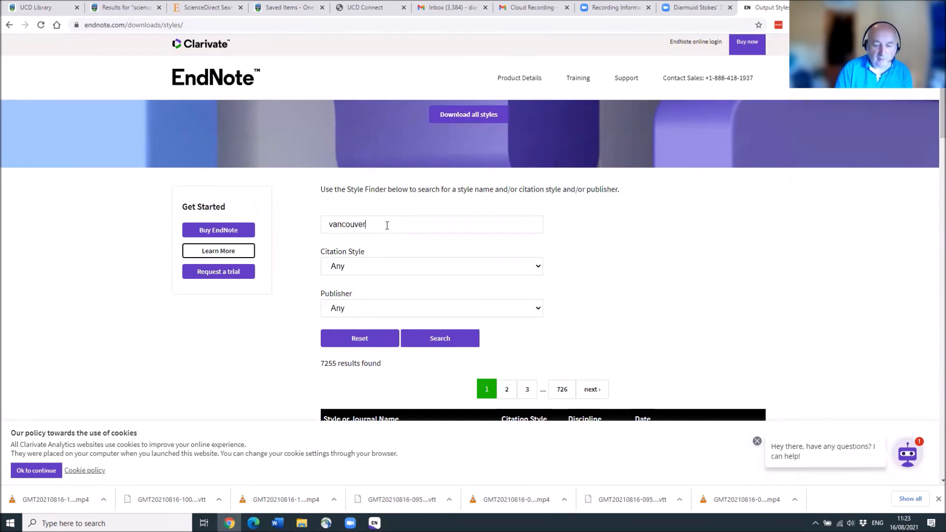
pyautogui.click(446, 332)
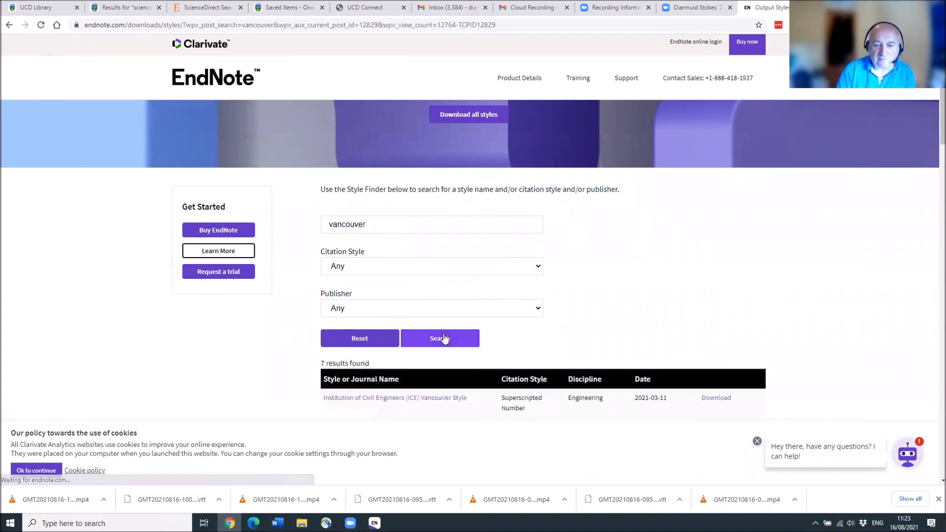
# Download the Vancouver – NIH style from the results and open Vancouver-NIH.ens in EndNote.
pyautogui.scroll(-5, 443, 338)
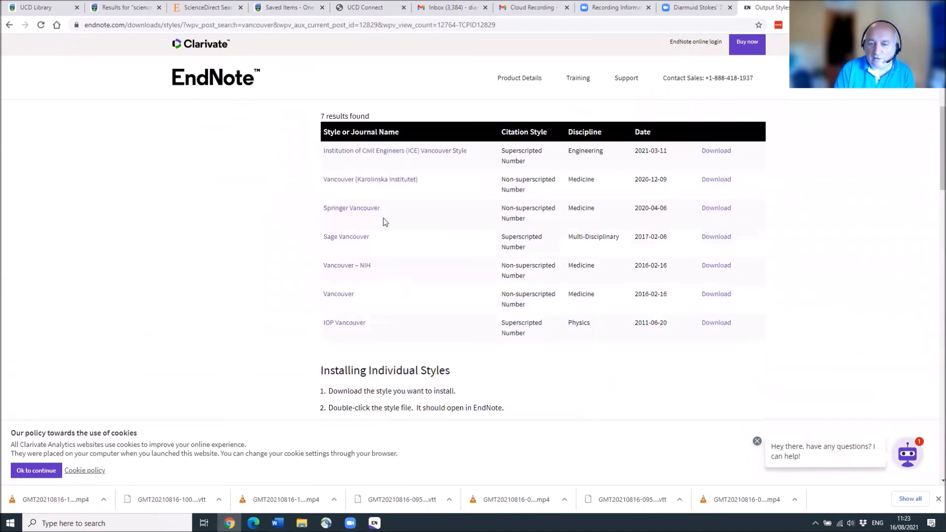
pyautogui.click(716, 267)
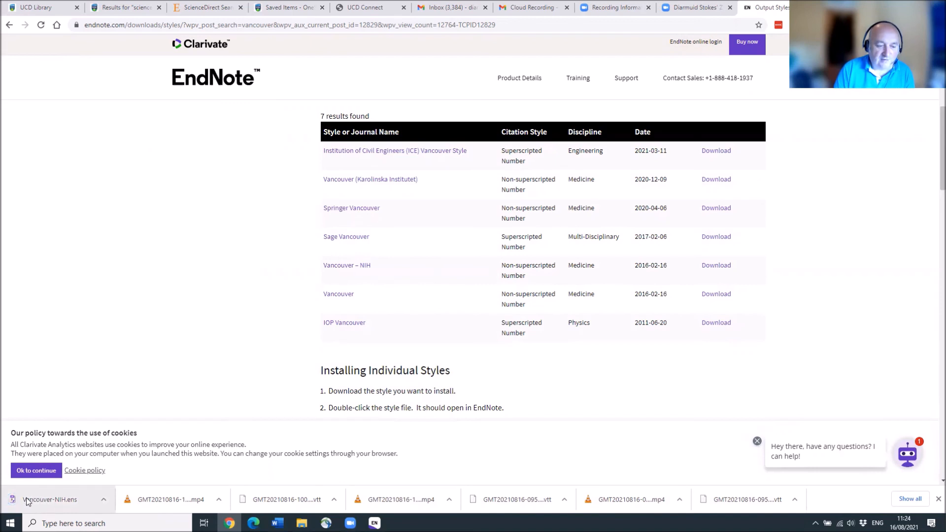
pyautogui.click(55, 501)
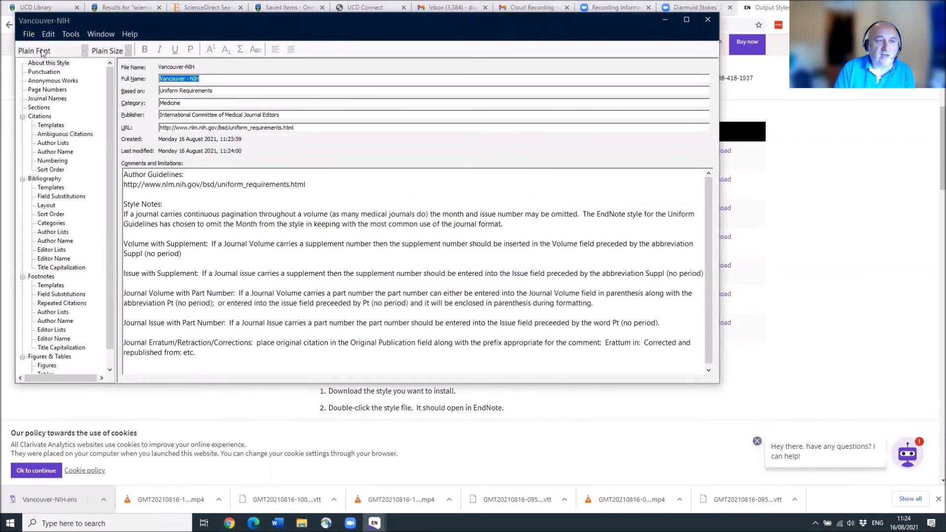
# Save the opened style in EndNote under the name Vancouver-NIH Copy, and minimise the style window.
pyautogui.click(29, 34)
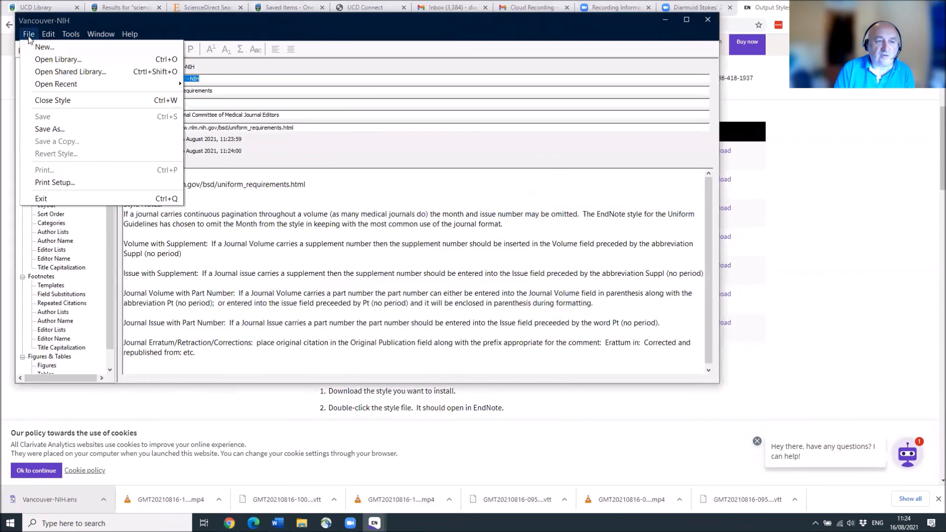
pyautogui.click(49, 129)
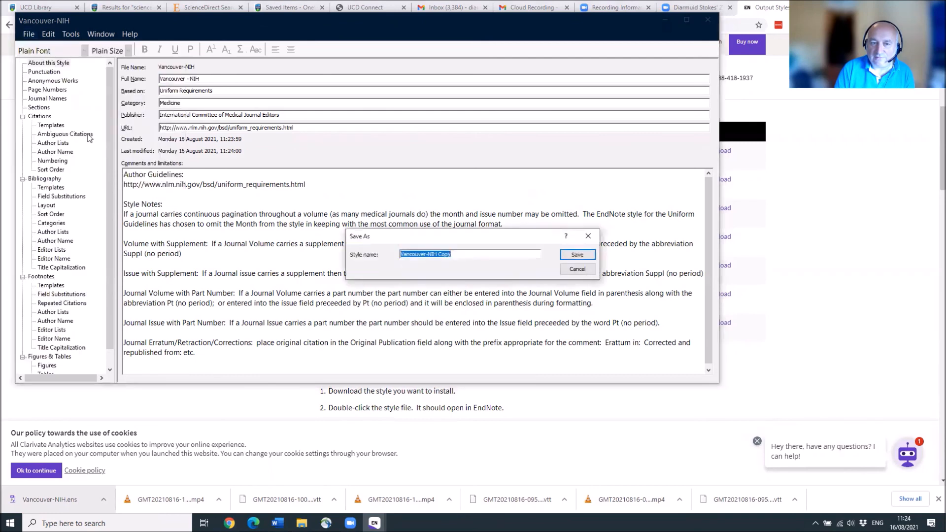
pyautogui.click(578, 255)
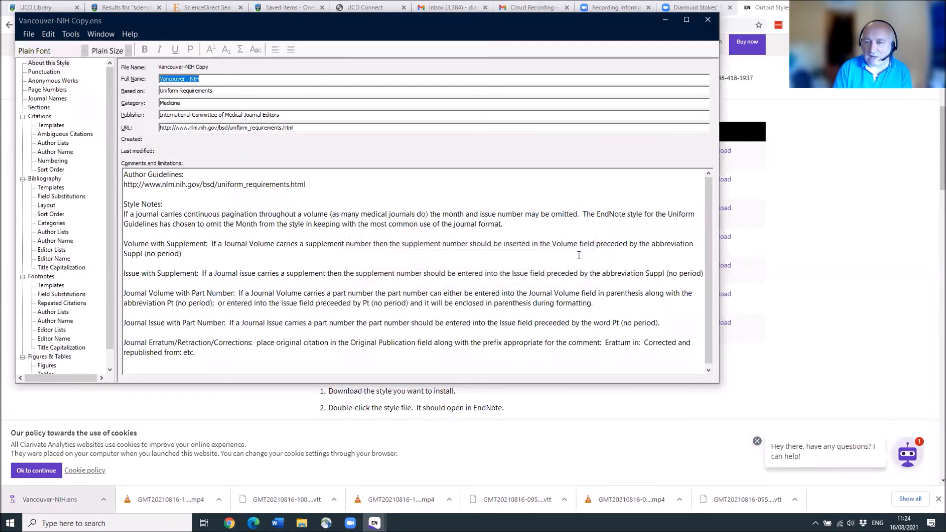
pyautogui.click(665, 19)
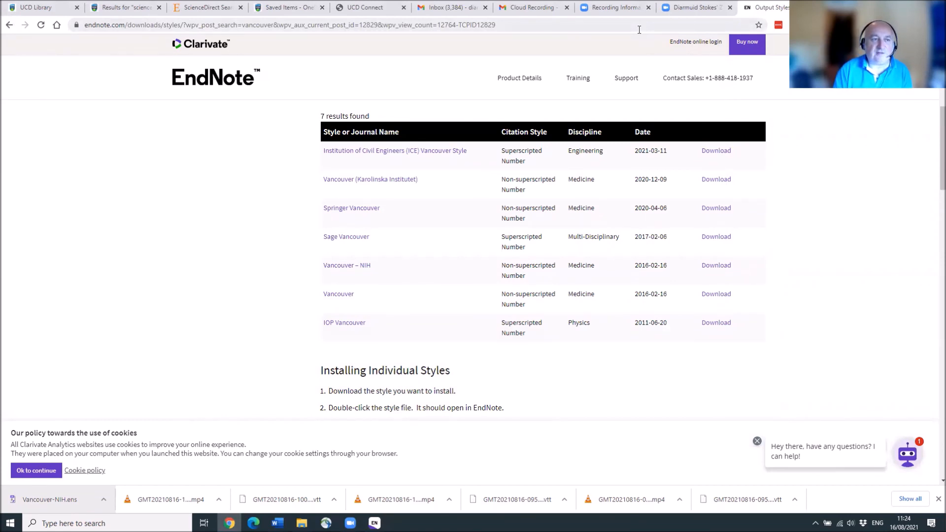
# On the UCD Library website, go through the student guides and study skills to the EndNote guide.
pyautogui.click(30, 8)
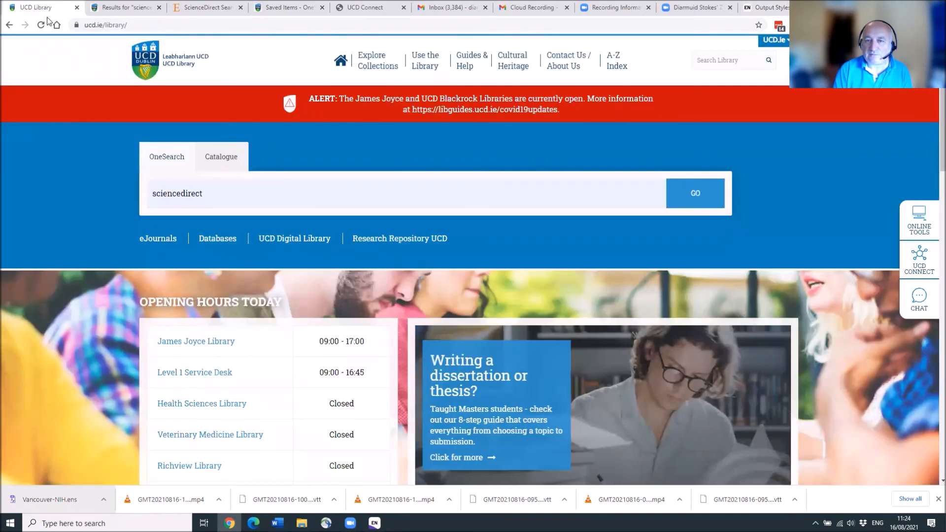
pyautogui.click(469, 59)
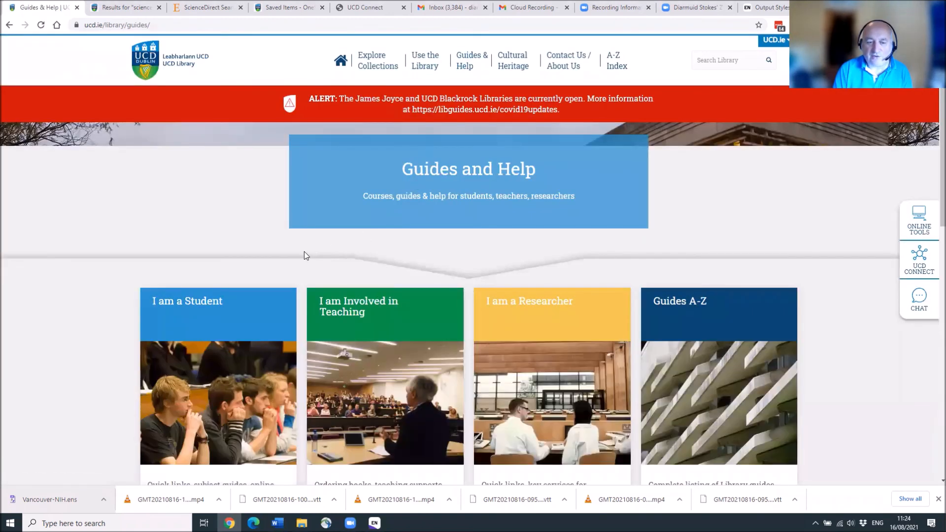
pyautogui.click(217, 333)
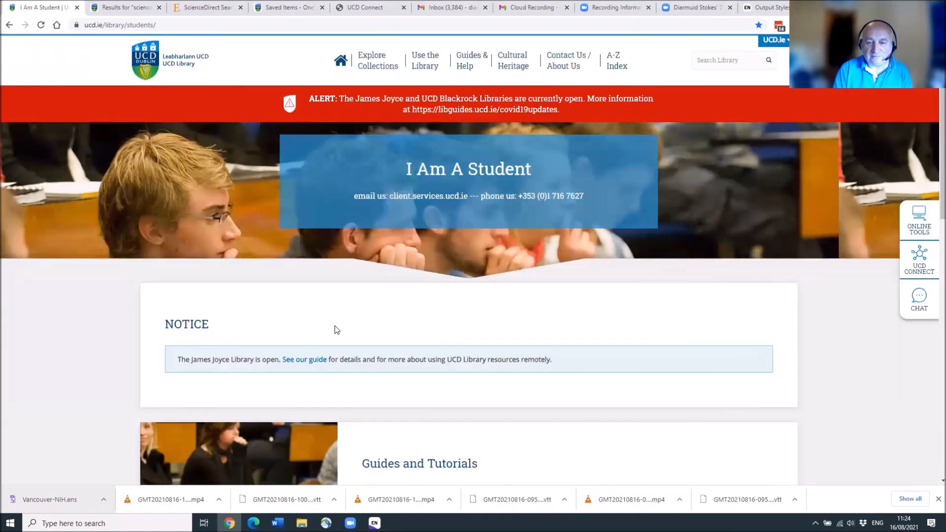
pyautogui.scroll(-4, 363, 345)
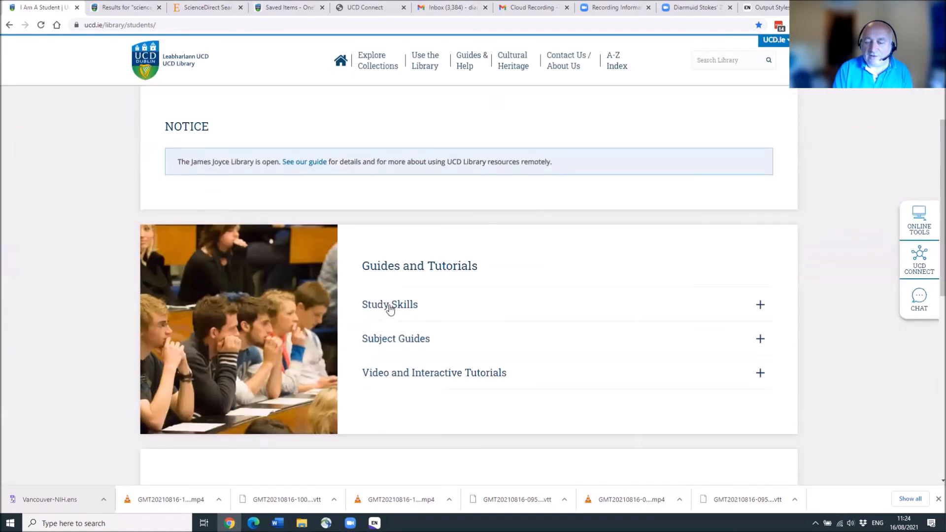
pyautogui.click(390, 308)
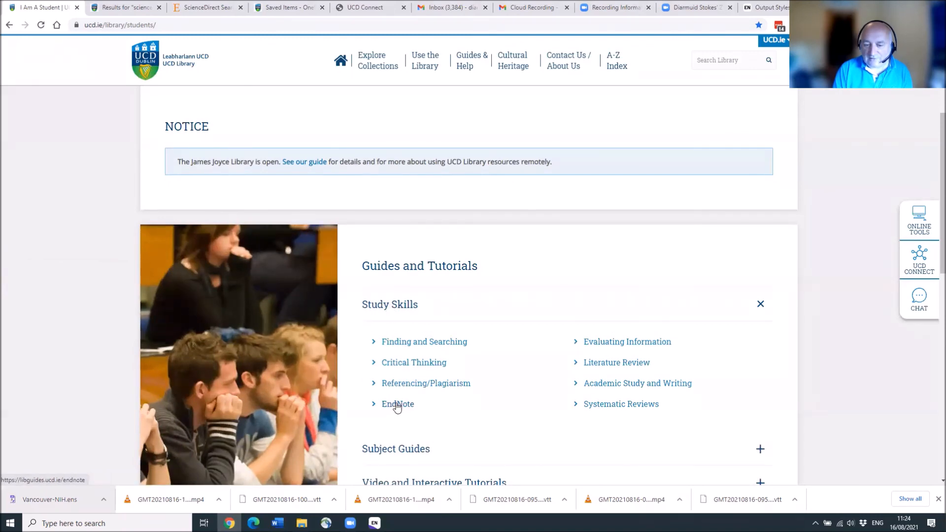
pyautogui.click(398, 405)
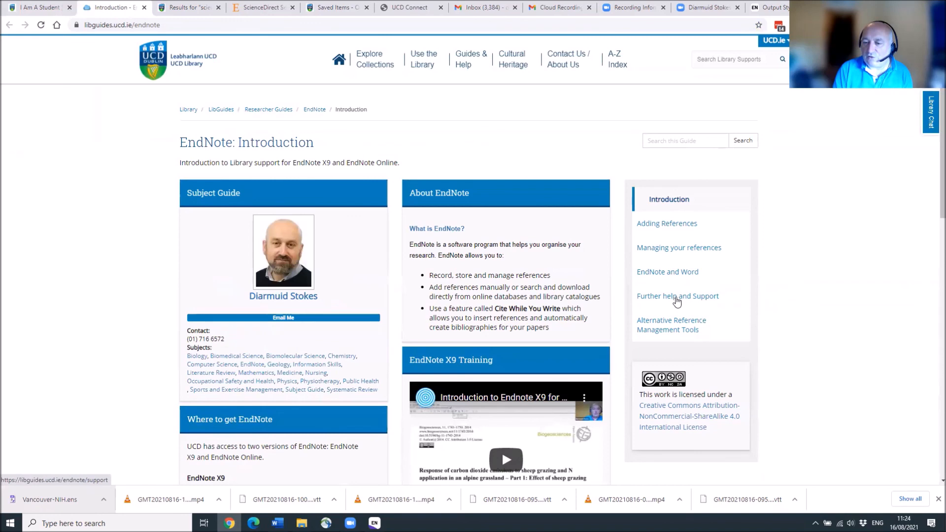
# Download the Harvard UCD output style from the EndNote guide's Further help and Support page.
pyautogui.click(677, 297)
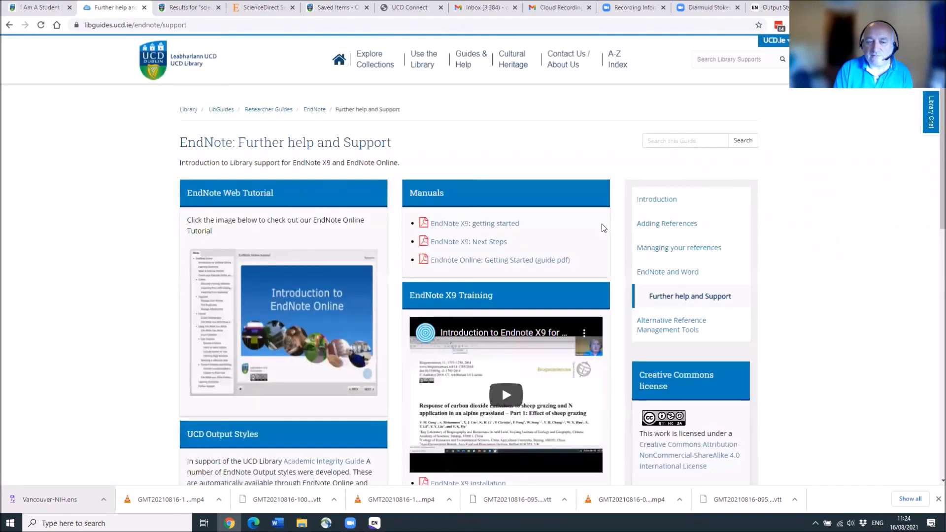
pyautogui.scroll(-5, 218, 185)
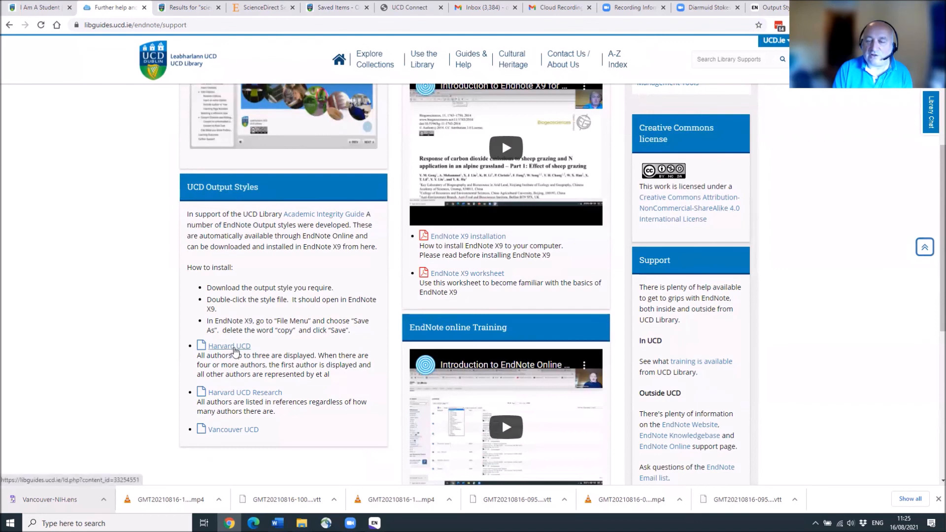
pyautogui.click(236, 349)
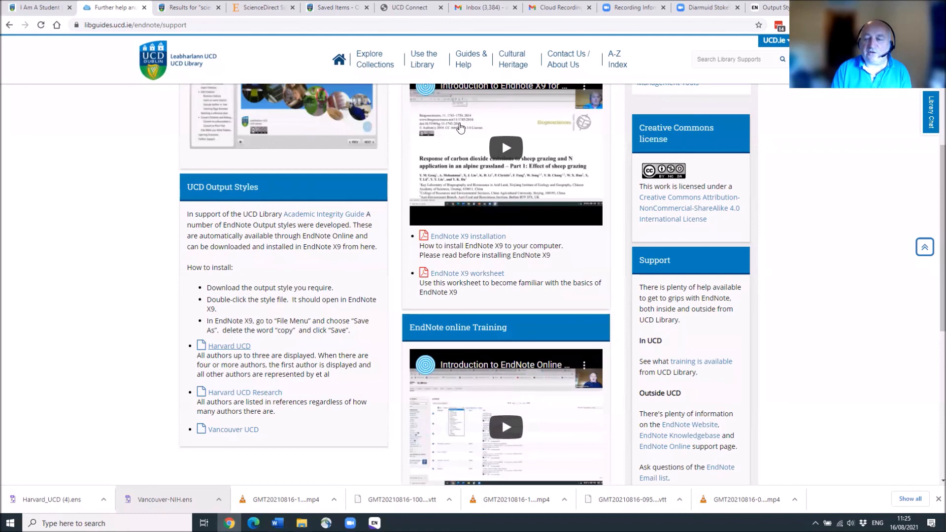
# View the EndNote guide's Introduction page and return to its Further help and Support page.
pyautogui.scroll(5, 459, 127)
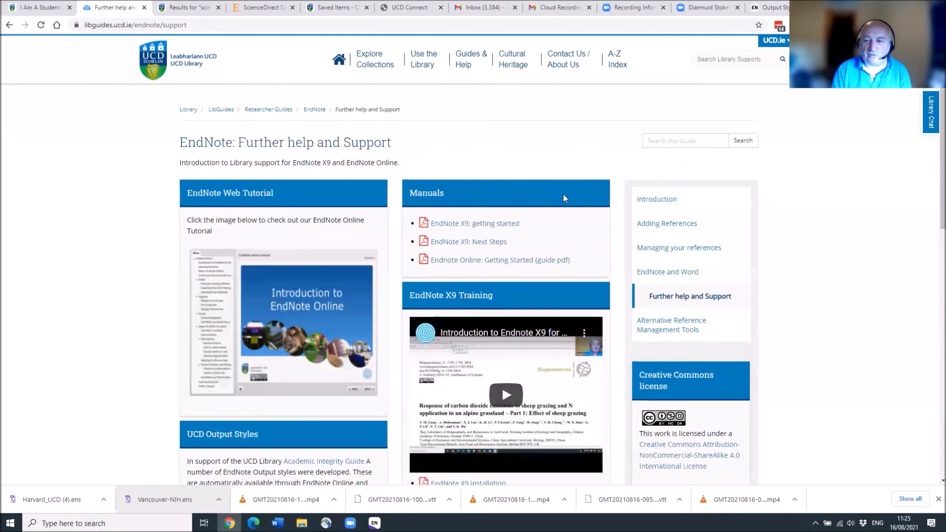
pyautogui.click(663, 201)
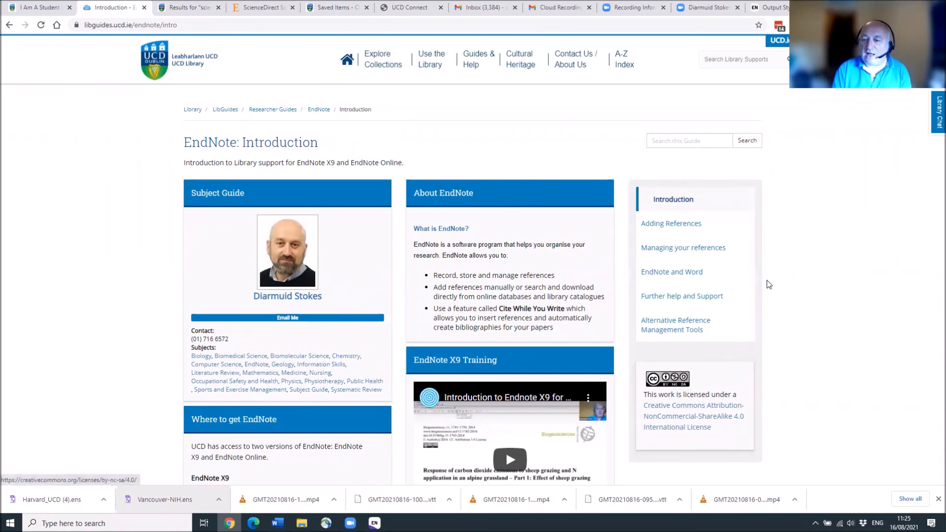
pyautogui.click(679, 299)
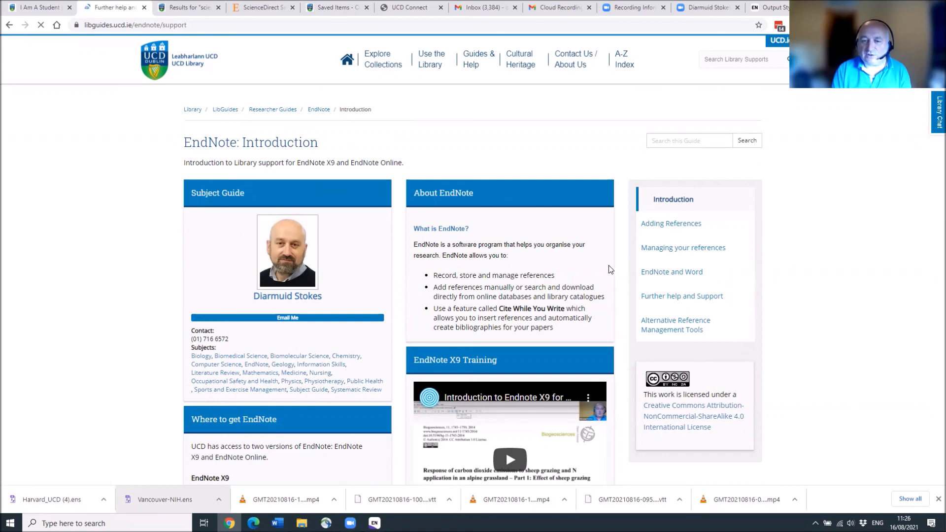